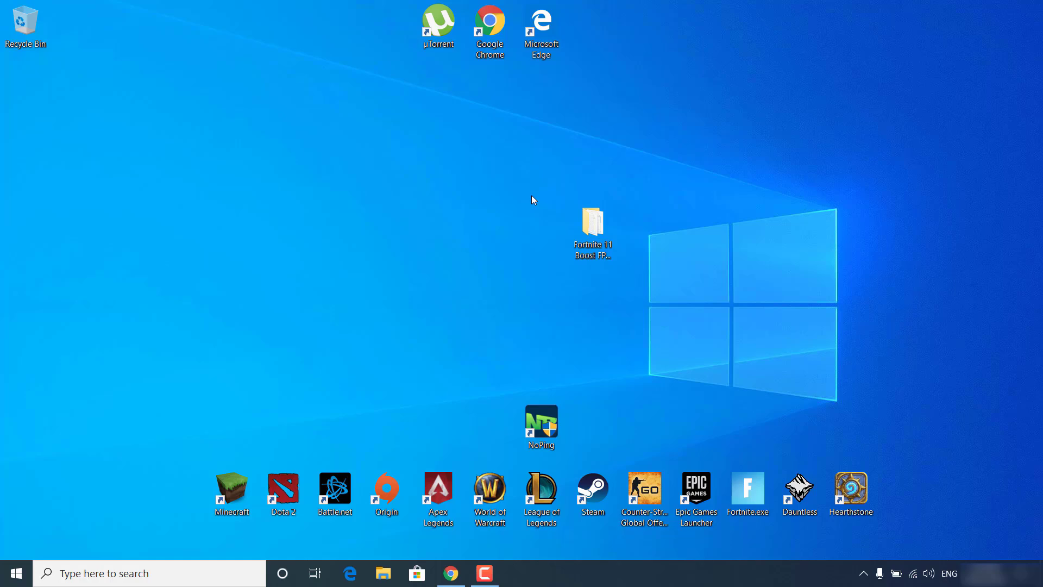
Open the Create a restore point settings and confirm the Turn on system protection option for Local Disk (C:)
click(154, 569)
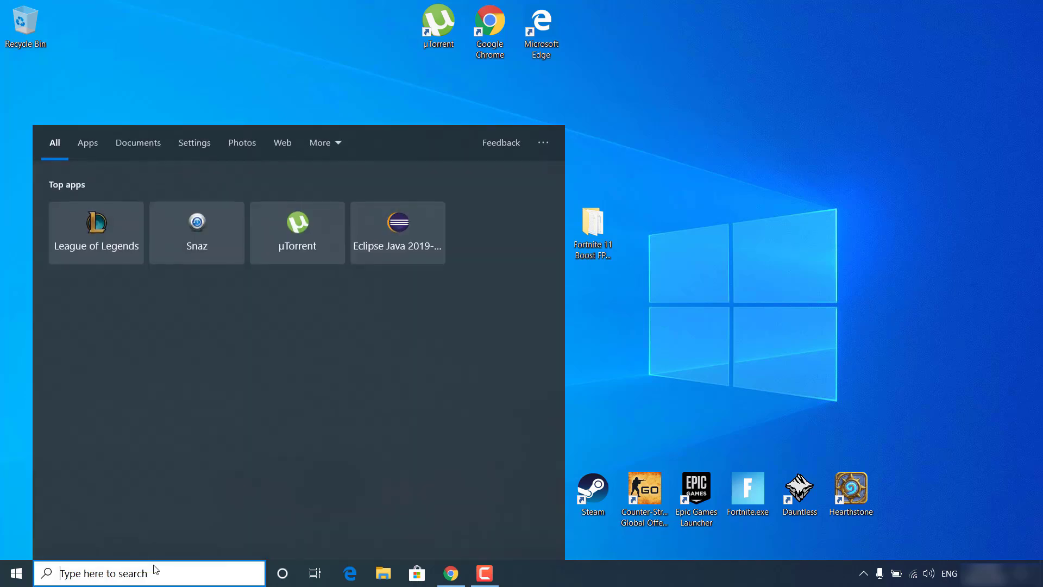
text(create)
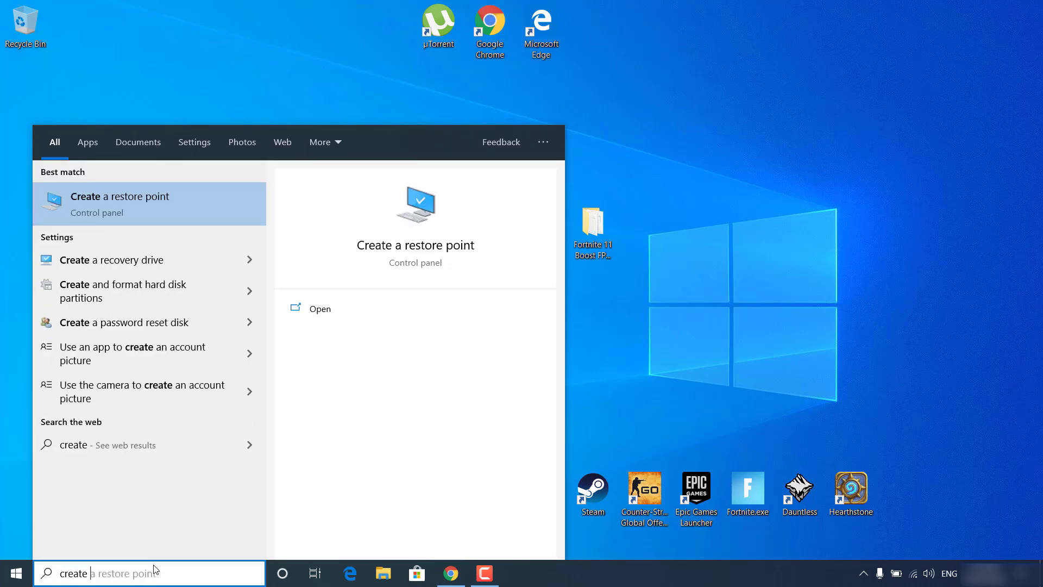
click(83, 198)
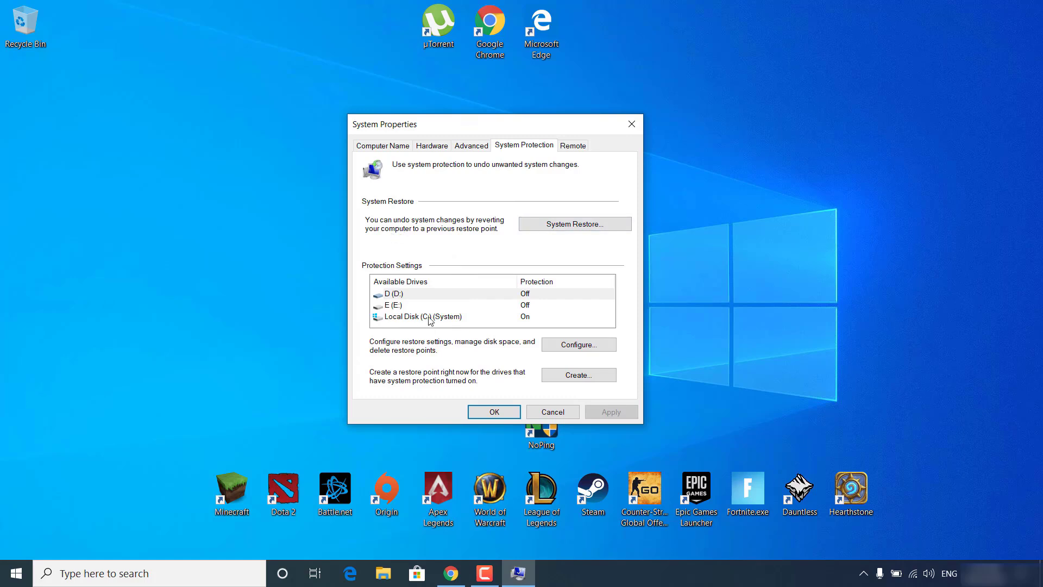
click(447, 320)
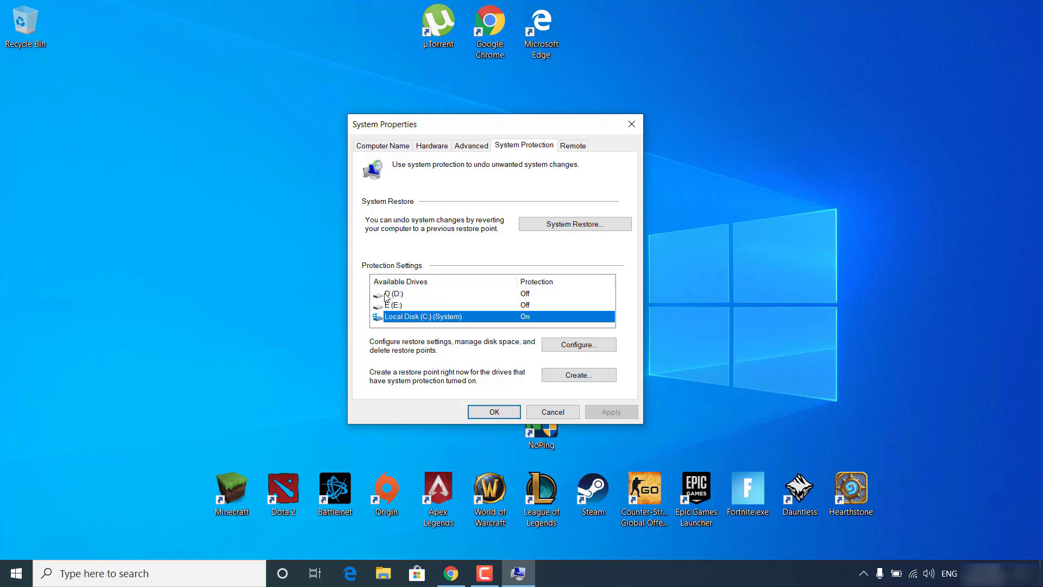
click(409, 297)
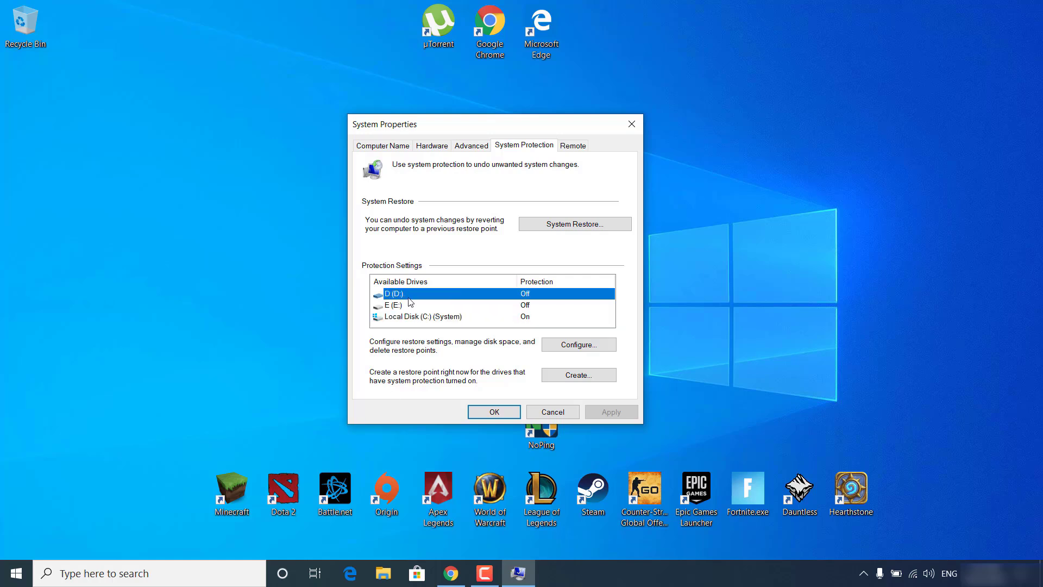
click(436, 317)
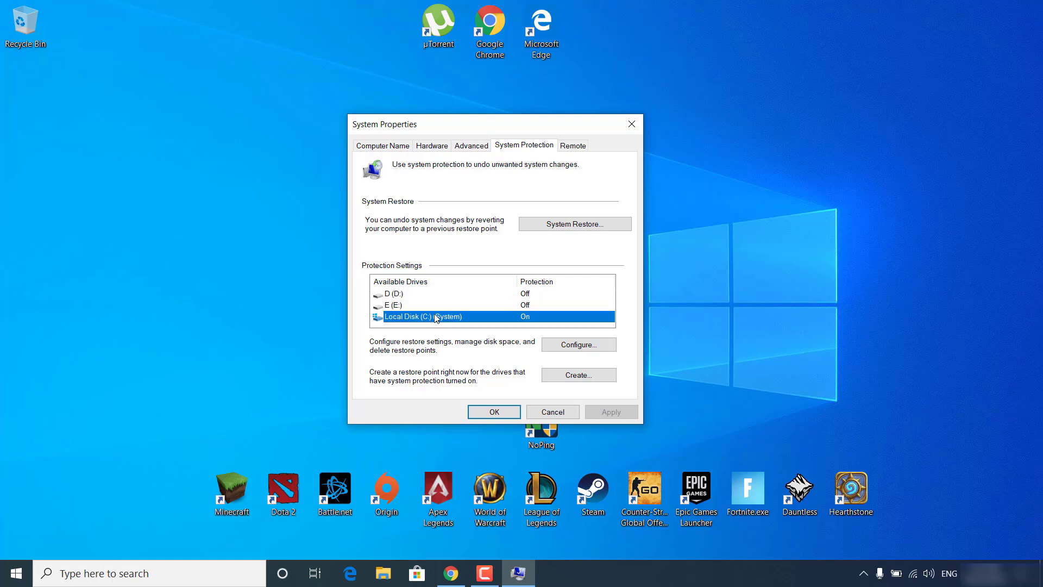
click(557, 347)
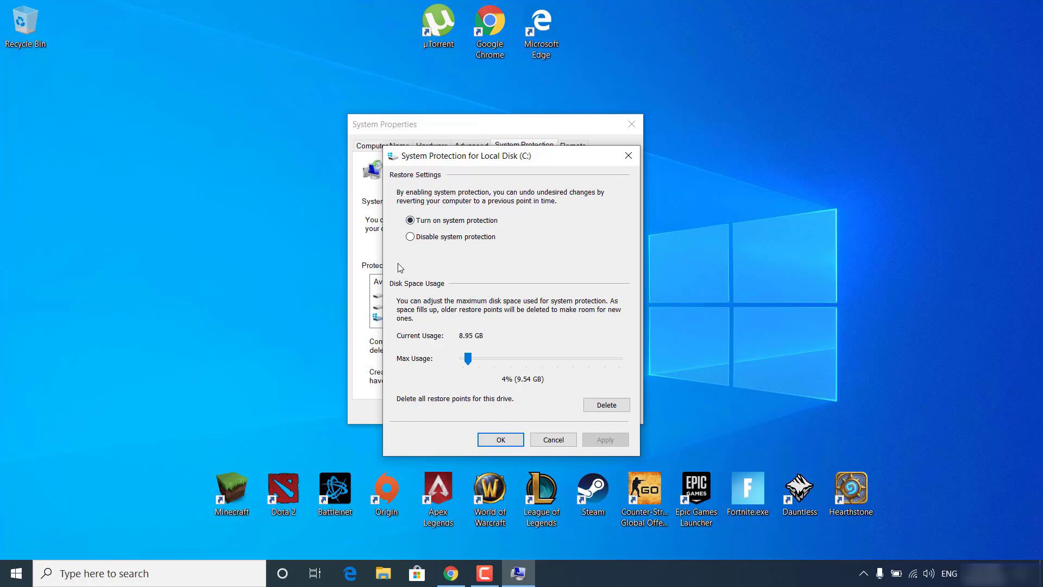
click(500, 438)
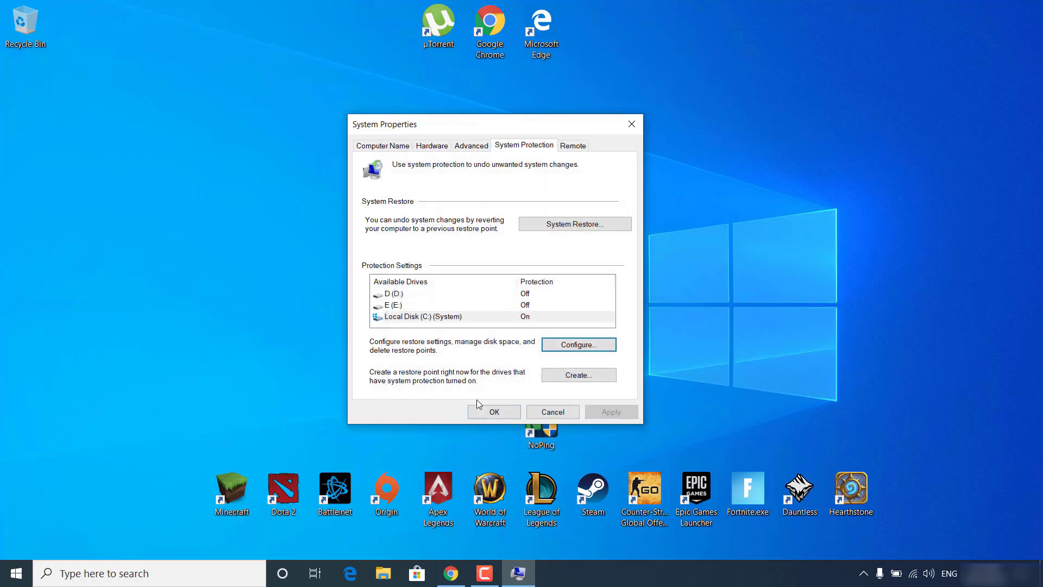
Create a restore point described as "Restore Point" and close System Properties
click(561, 375)
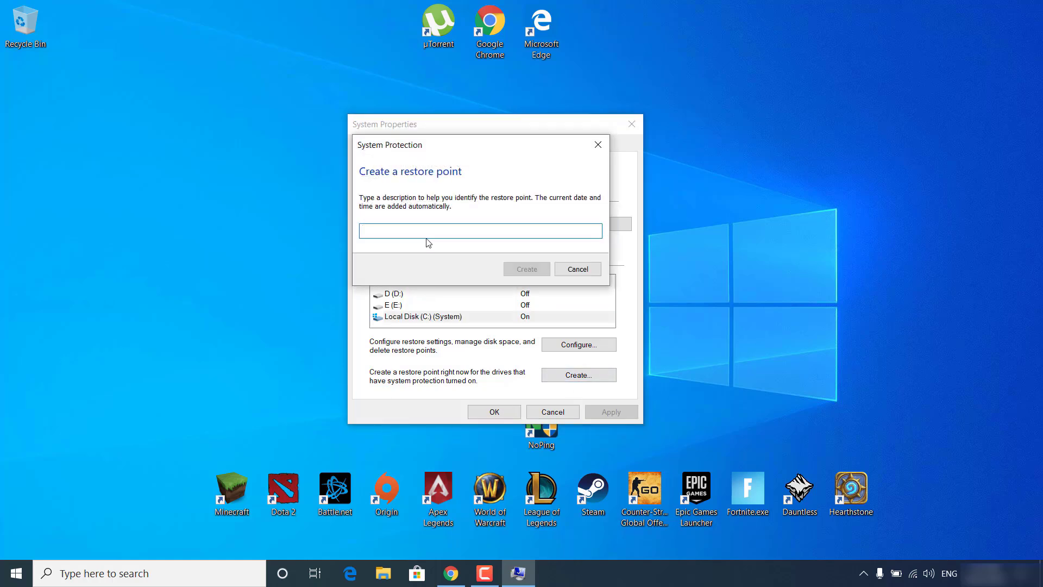
text(Restore Point)
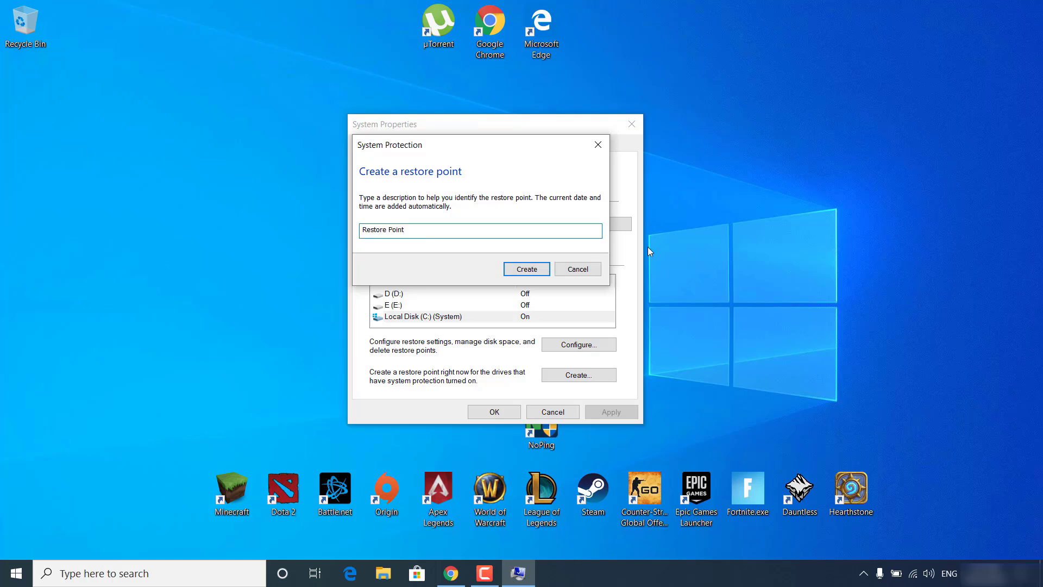
click(527, 268)
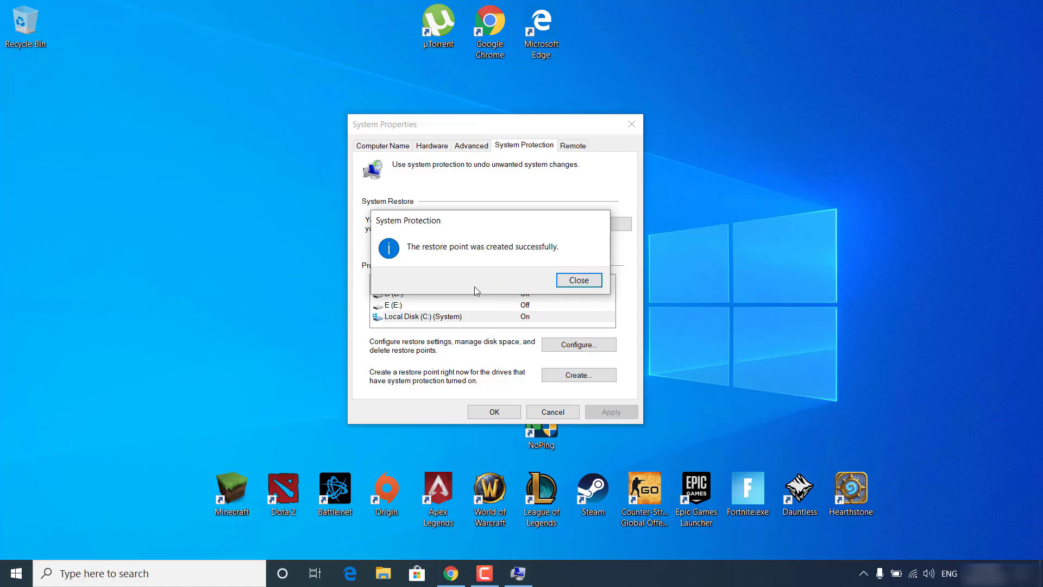
click(579, 280)
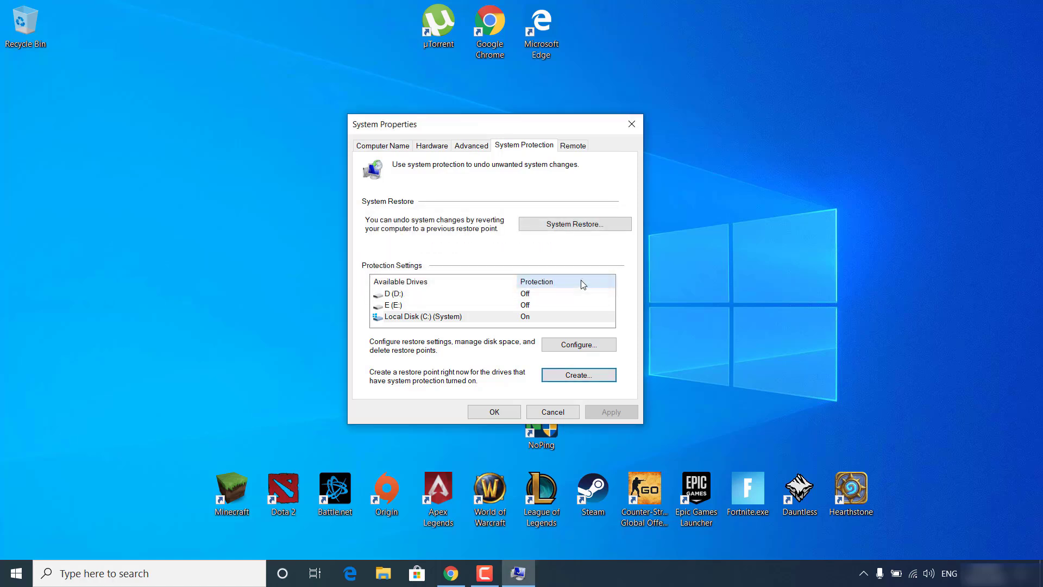
click(627, 131)
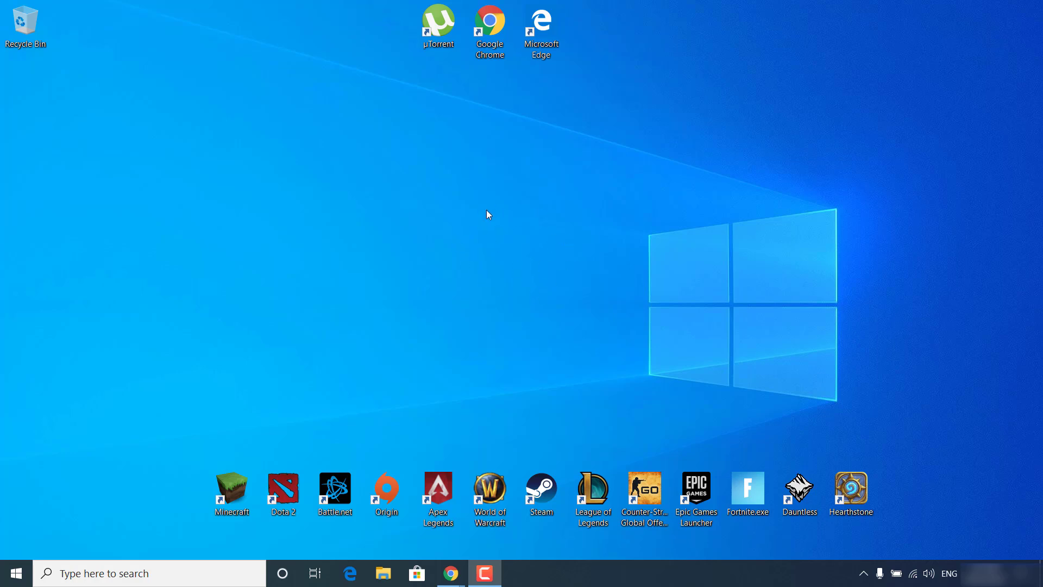
Download the NoPing installer from nptunnel.com in Chrome and install it, accepting the license agreement and the default options
click(450, 573)
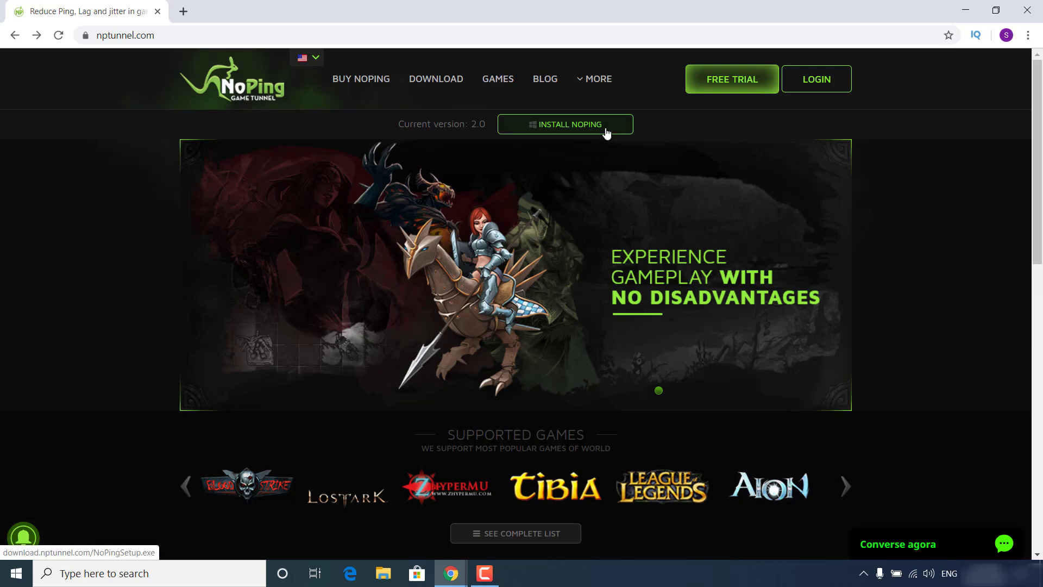
click(556, 126)
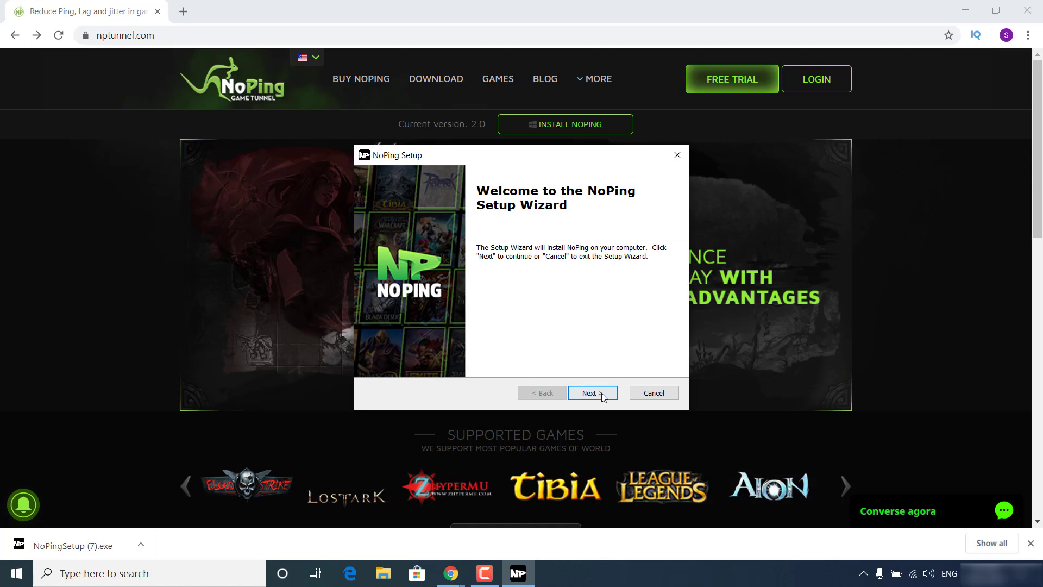
click(596, 393)
click(496, 342)
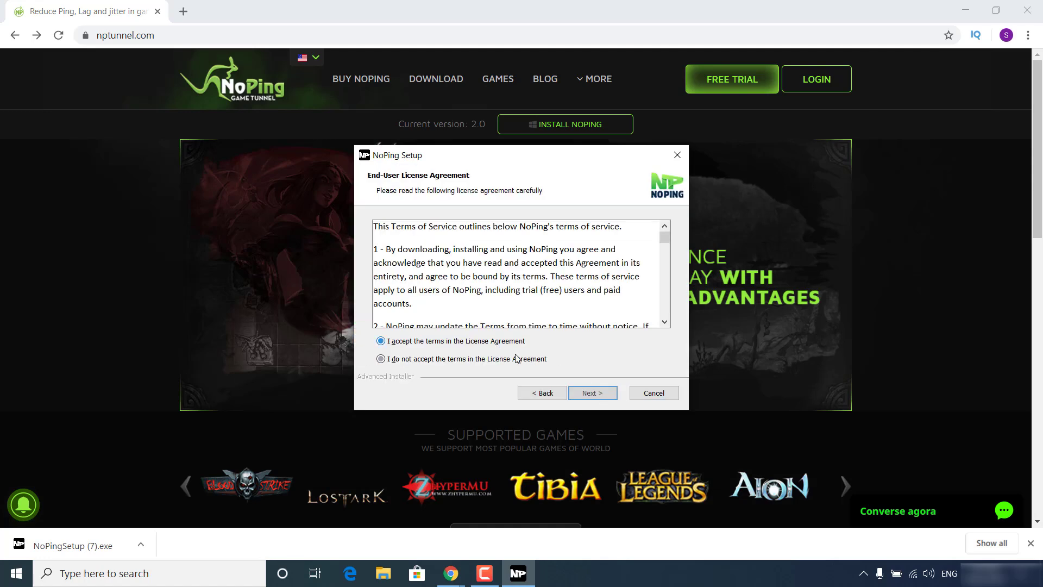
click(596, 393)
click(596, 394)
click(596, 393)
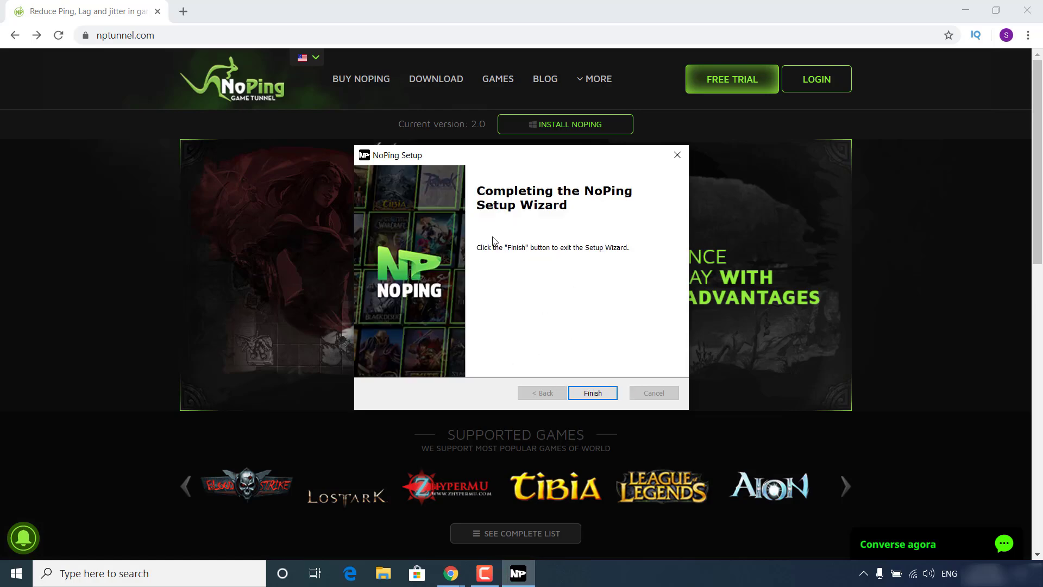
Finish the NoPing setup without restarting the system and return to the desktop
click(593, 392)
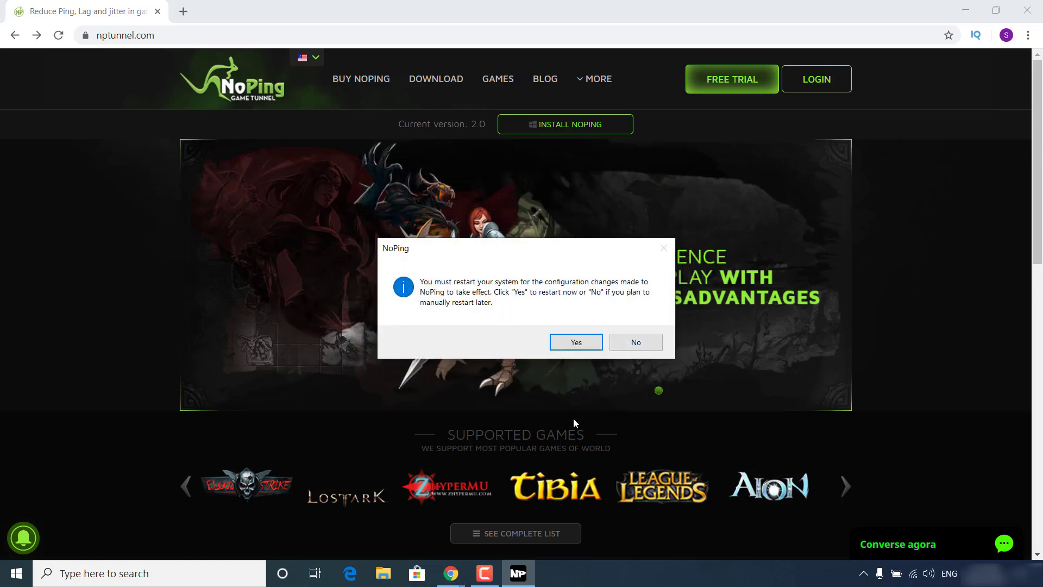
click(636, 342)
click(965, 10)
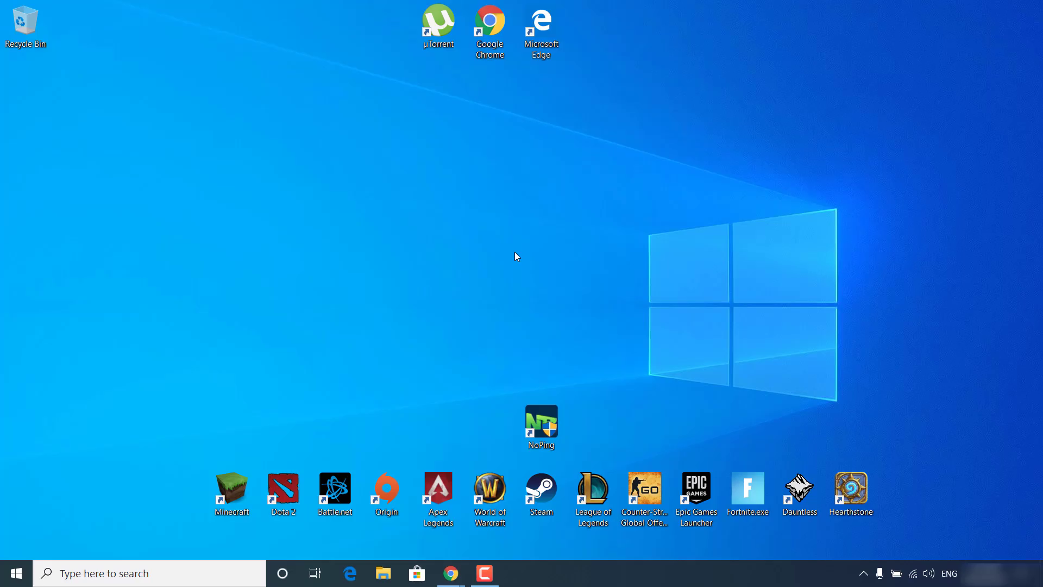
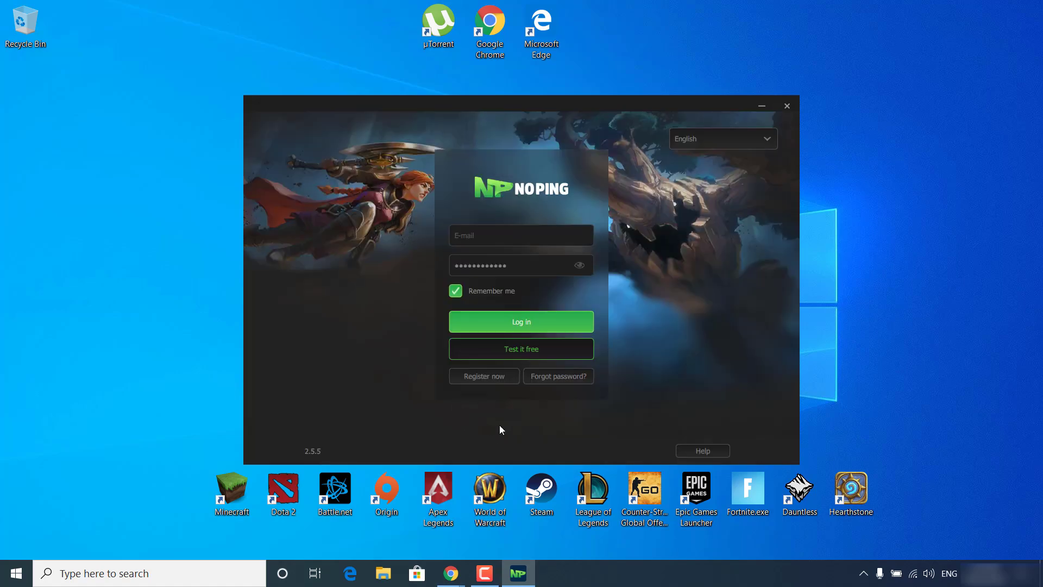
View the NoPing account registration page, then return to the NoPing app and log in
click(508, 383)
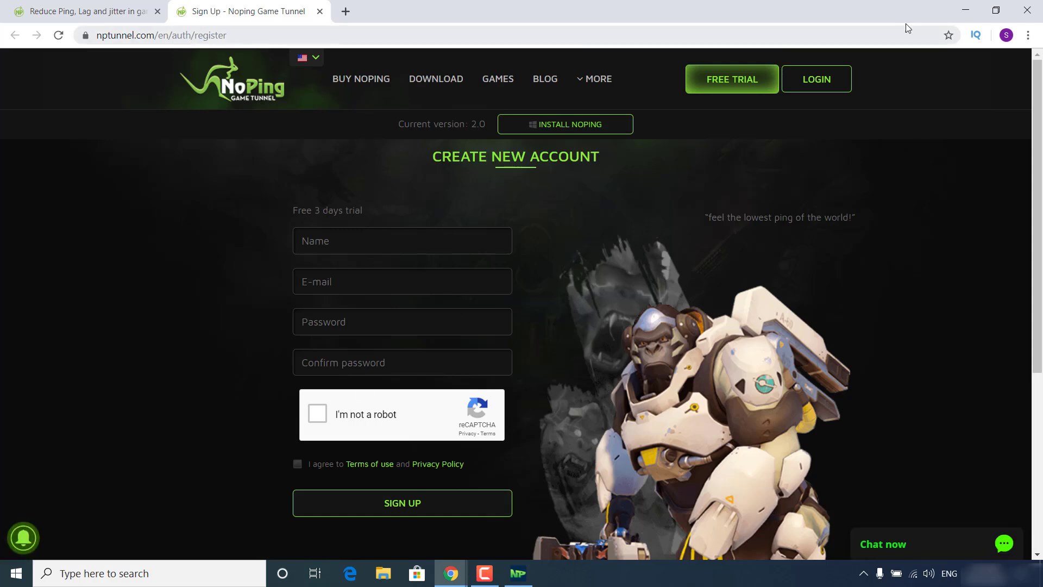
click(953, 8)
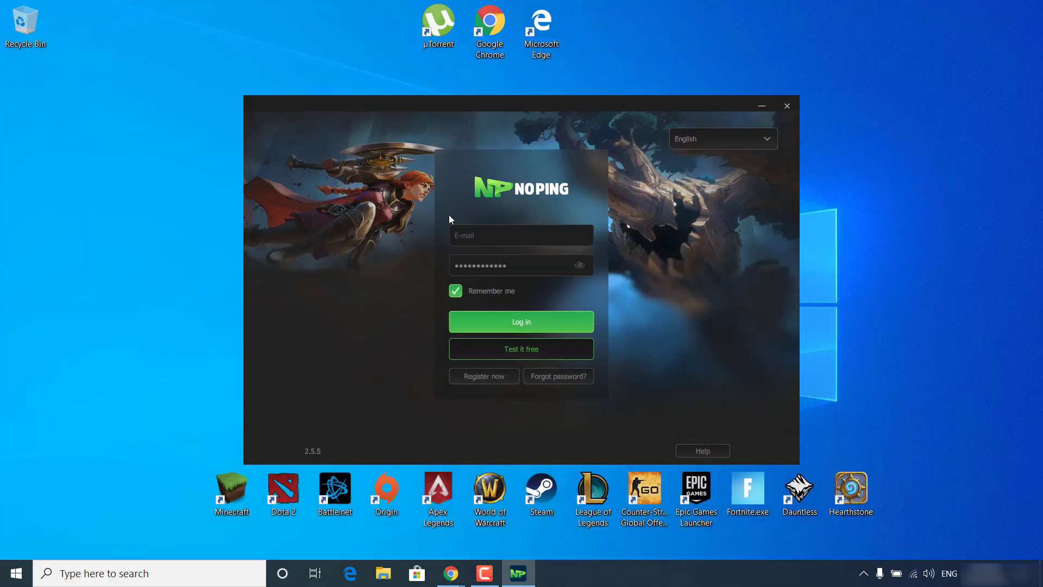
click(530, 322)
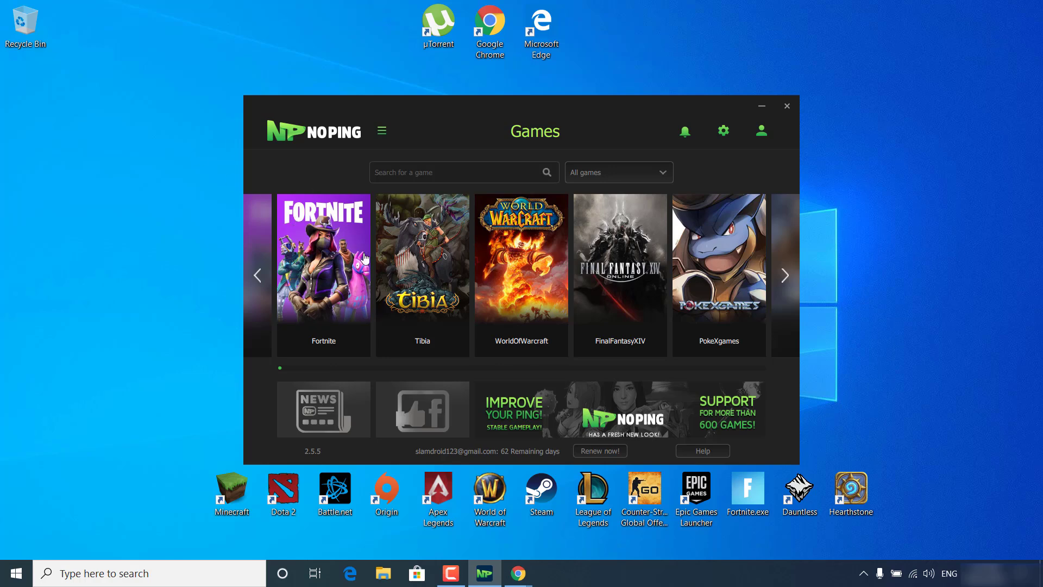
Search the games for Fortnite and open its server selection showing the Premium servers
click(391, 170)
text(Fortnite)
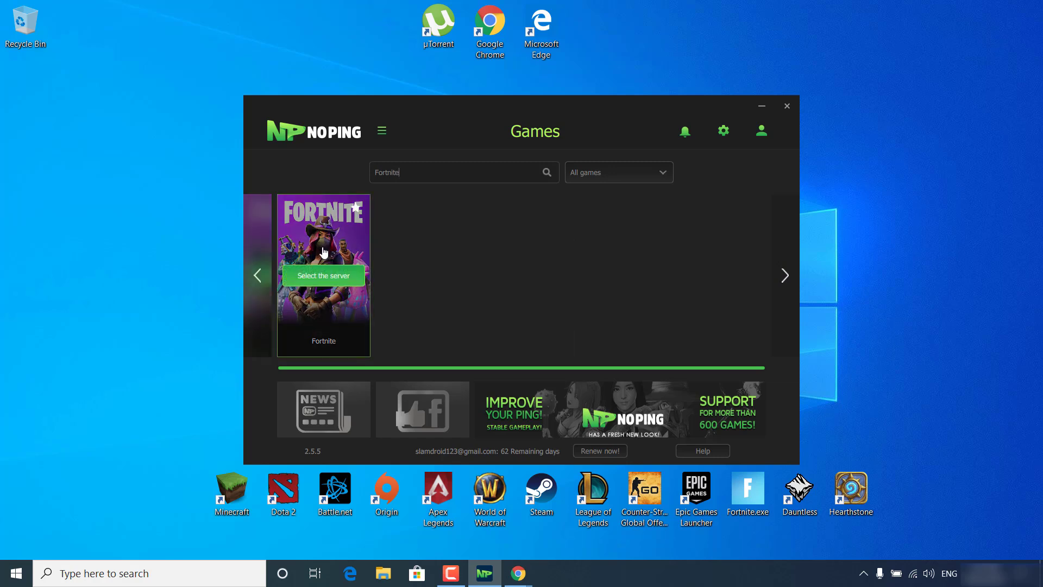
click(333, 279)
click(421, 172)
click(423, 188)
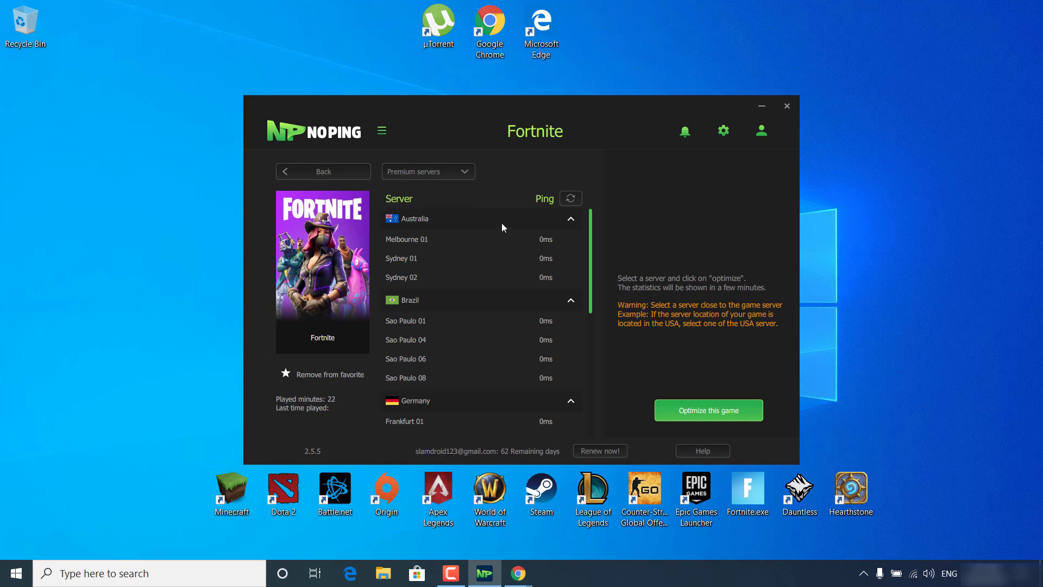
Switch the Fortnite server list to Others servers and refresh the server pings
click(424, 173)
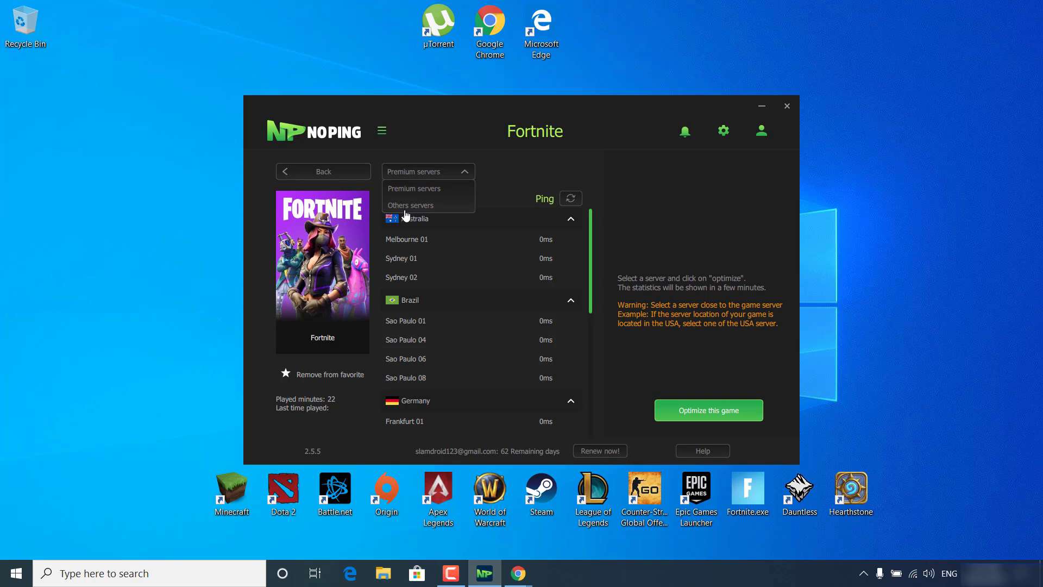
click(403, 207)
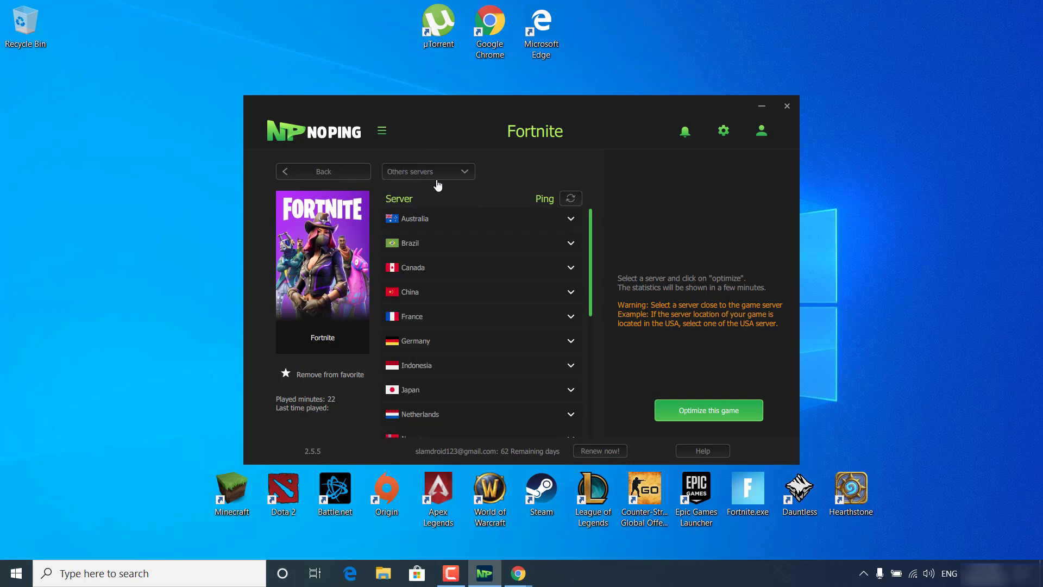
click(573, 199)
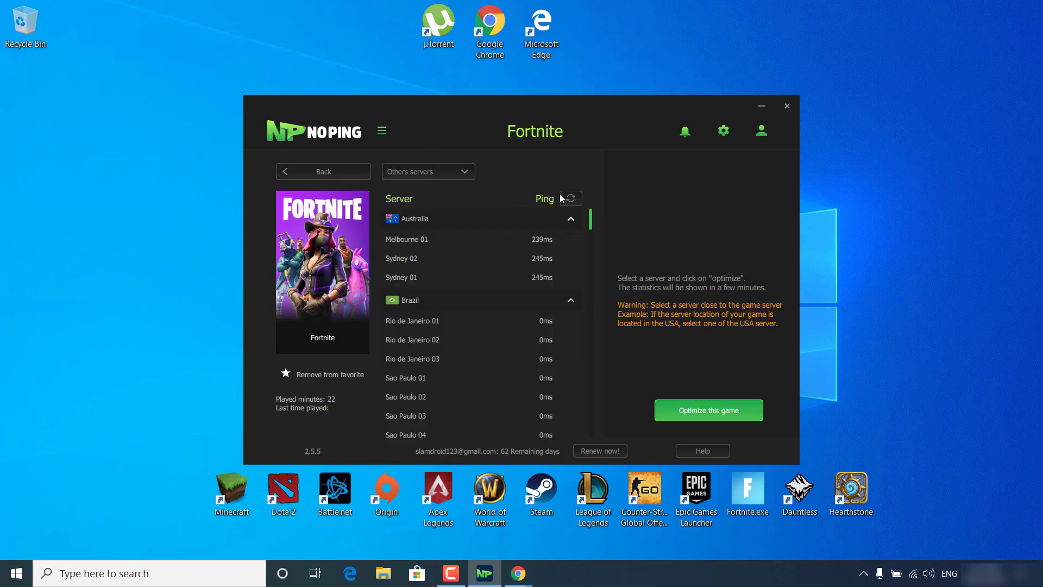
Compare the server pings, select the Frankfurt 01 server under Germany and optimize Fortnite with it
scroll(411, 265, down, 15)
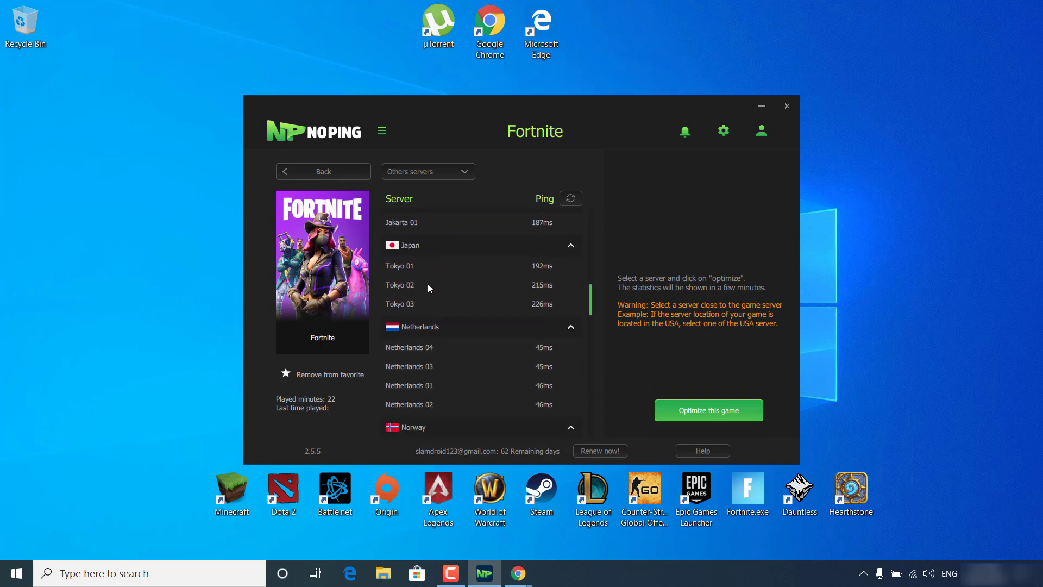
scroll(425, 300, up, 3)
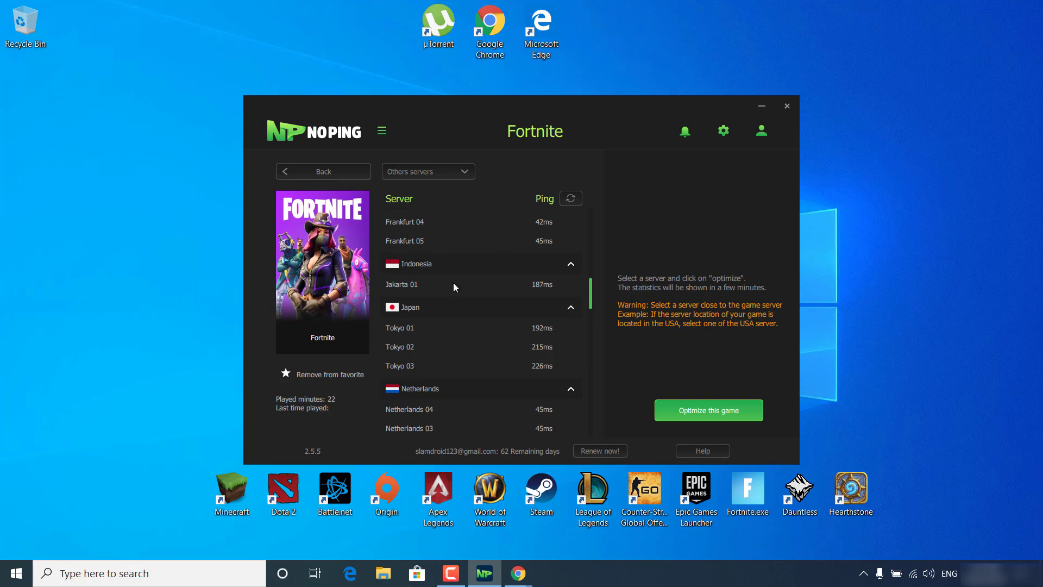
scroll(519, 347, up, 10)
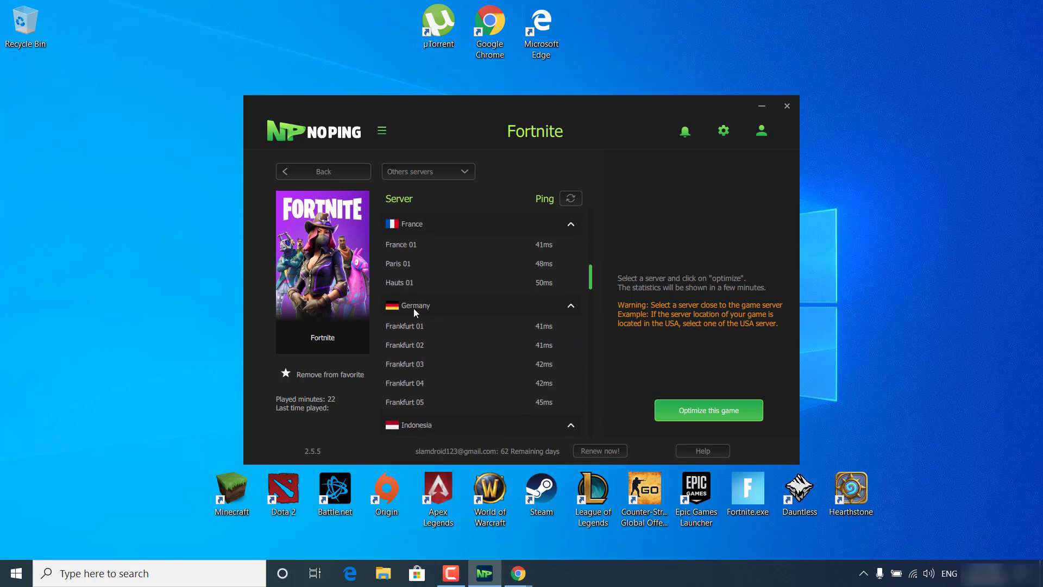
scroll(480, 374, down, 6)
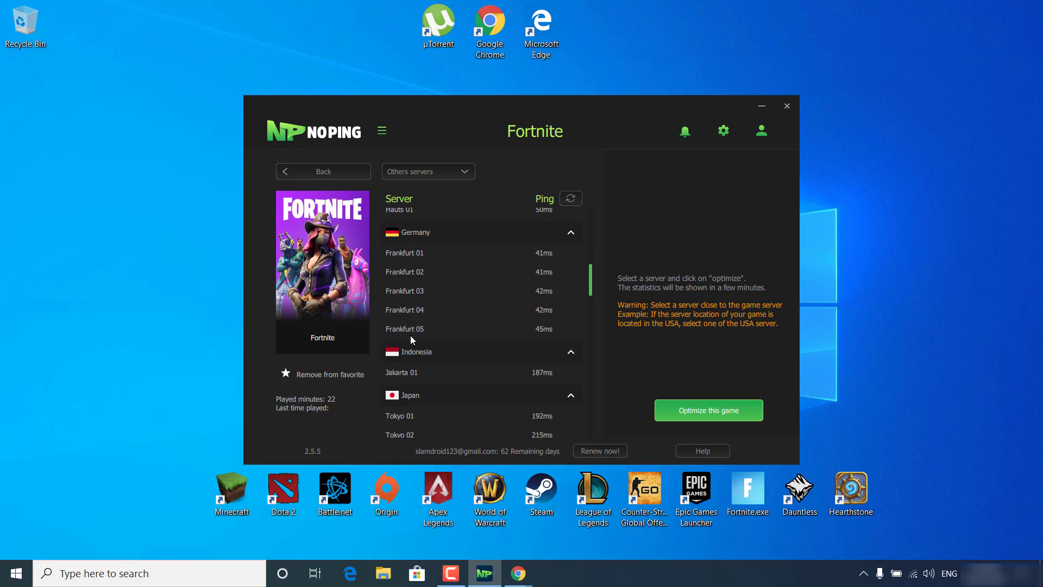
scroll(409, 334, up, 1)
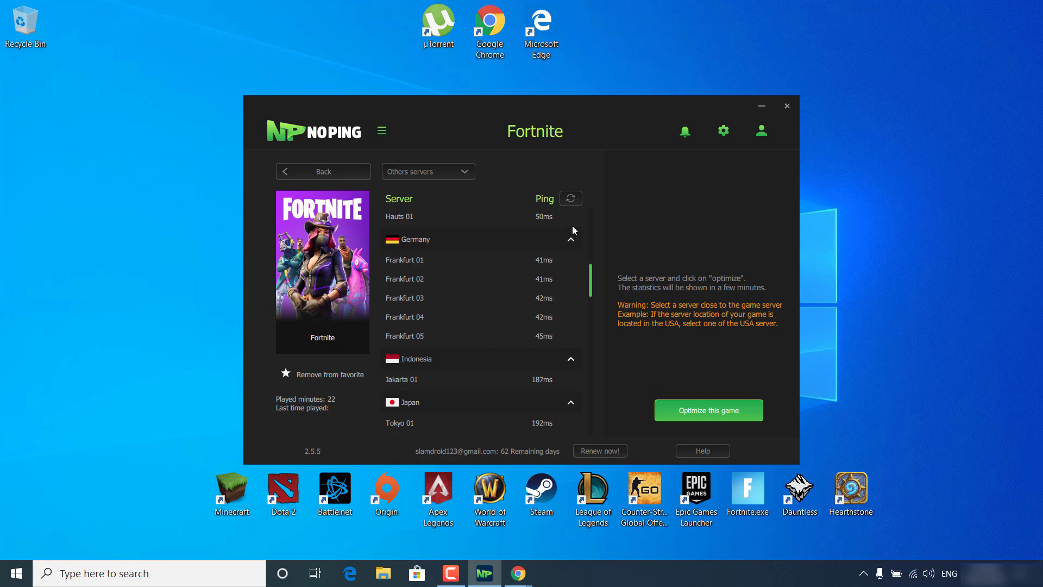
click(392, 260)
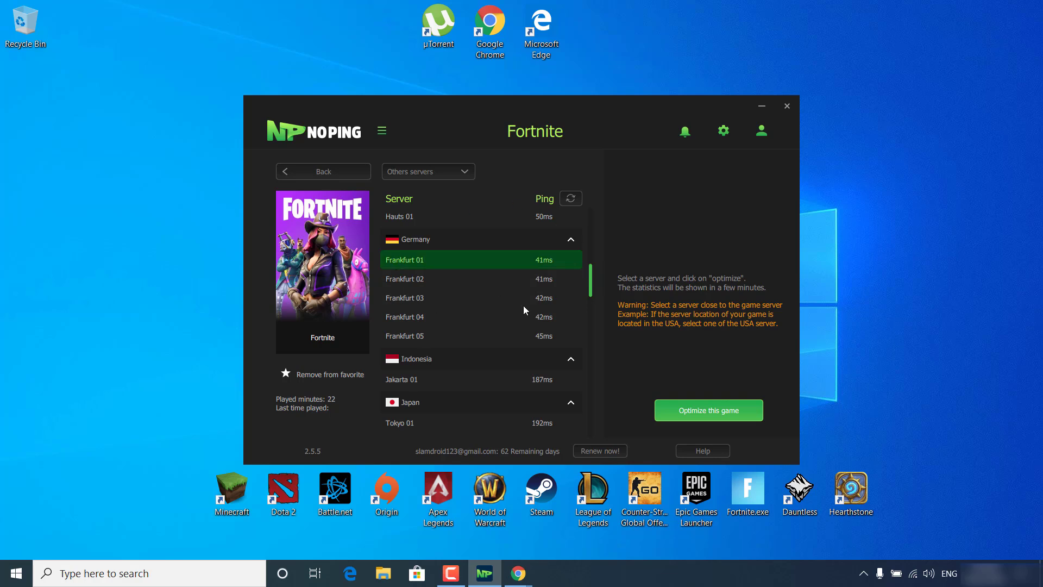
click(741, 418)
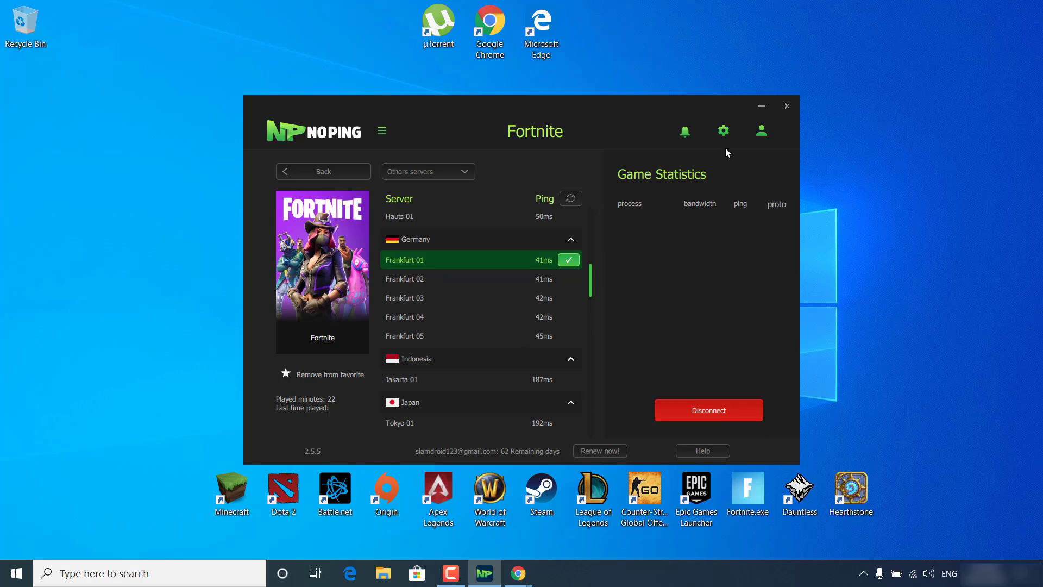
In the NoPing settings, toggle Turbo Games and Boost Fps off and back on, and close the settings
click(723, 134)
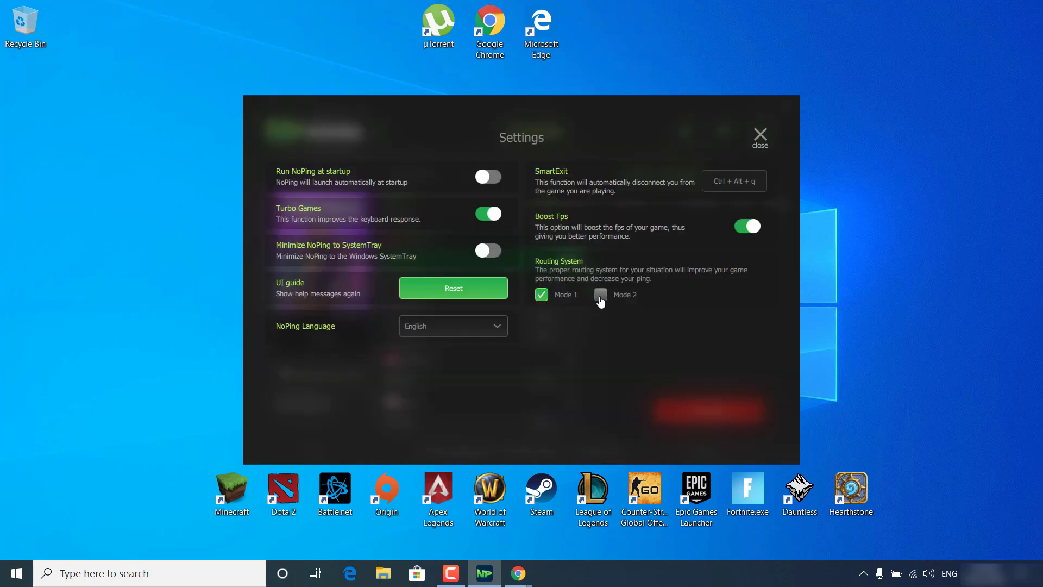
click(488, 214)
click(480, 216)
click(741, 227)
click(741, 227)
click(760, 135)
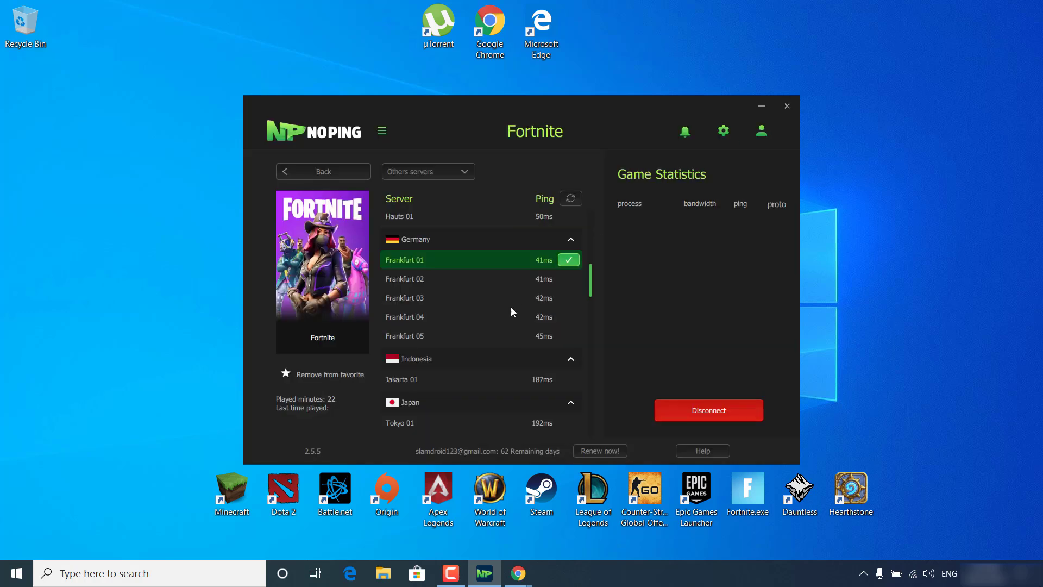
Minimize the NoPing window and locate the Fortnite 11 Boost FPS Pack folder on the desktop
drag(624, 107, 604, 72)
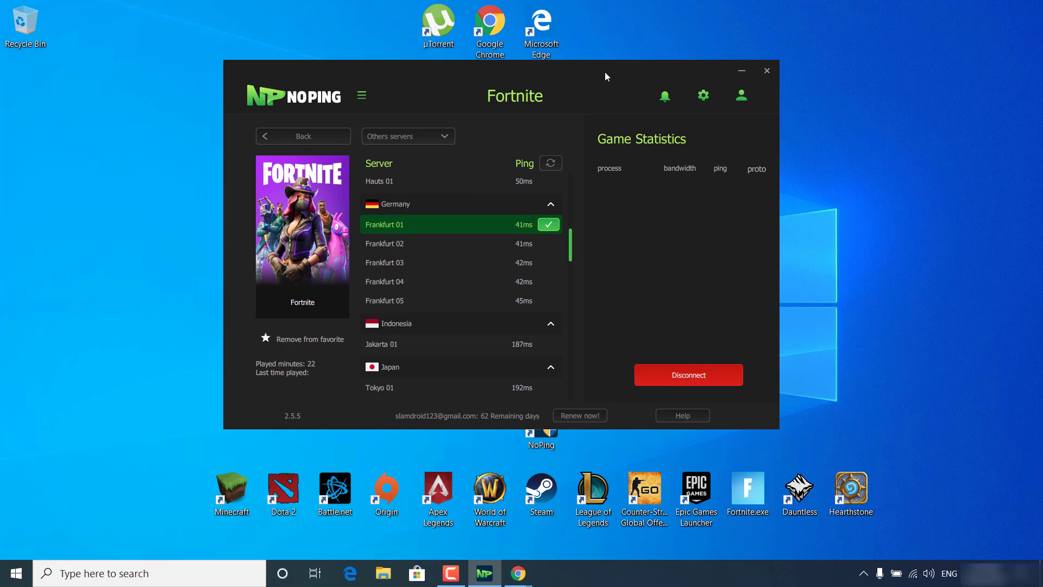
scroll(576, 282, up, 1)
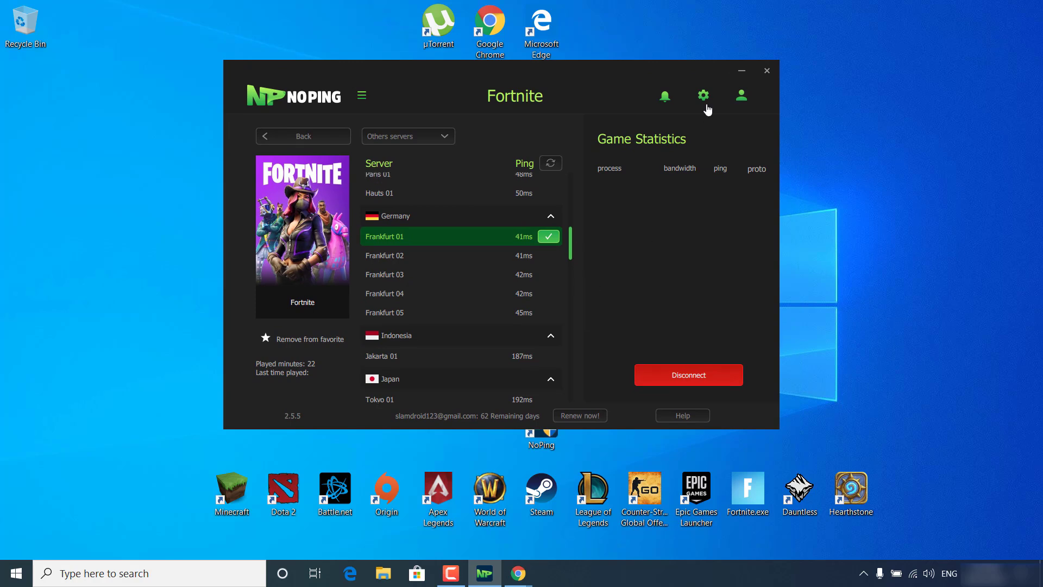
click(740, 71)
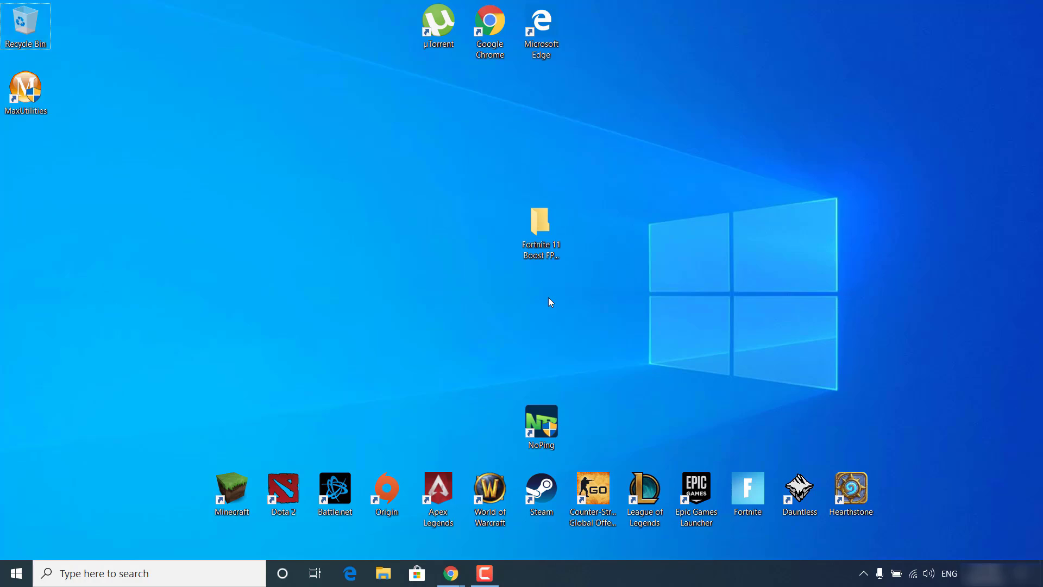
click(549, 251)
click(428, 320)
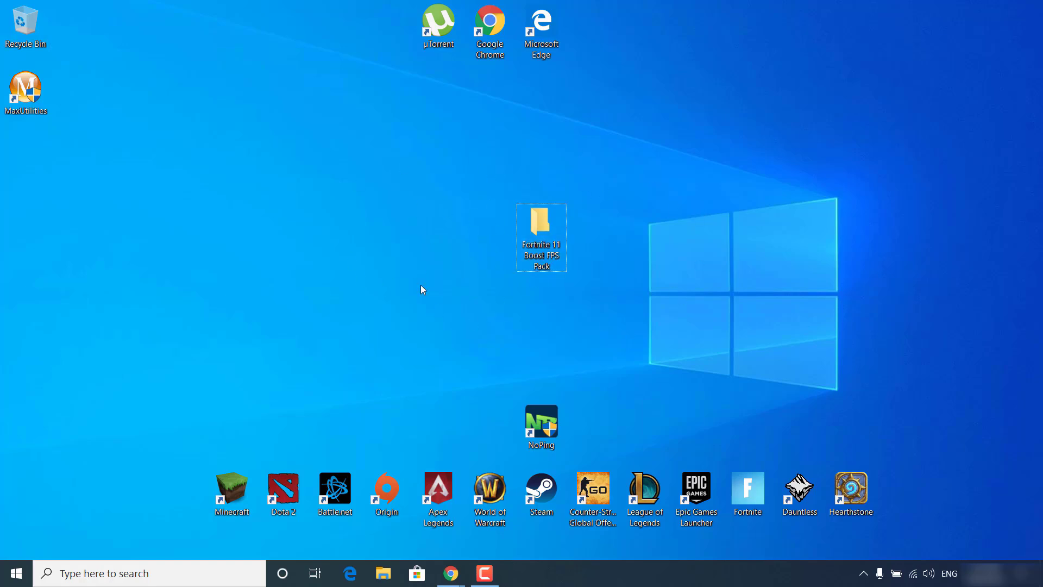
Search Windows for %appdata%, open the Roaming folder, and go through its parent AppData to the Local folder
click(168, 575)
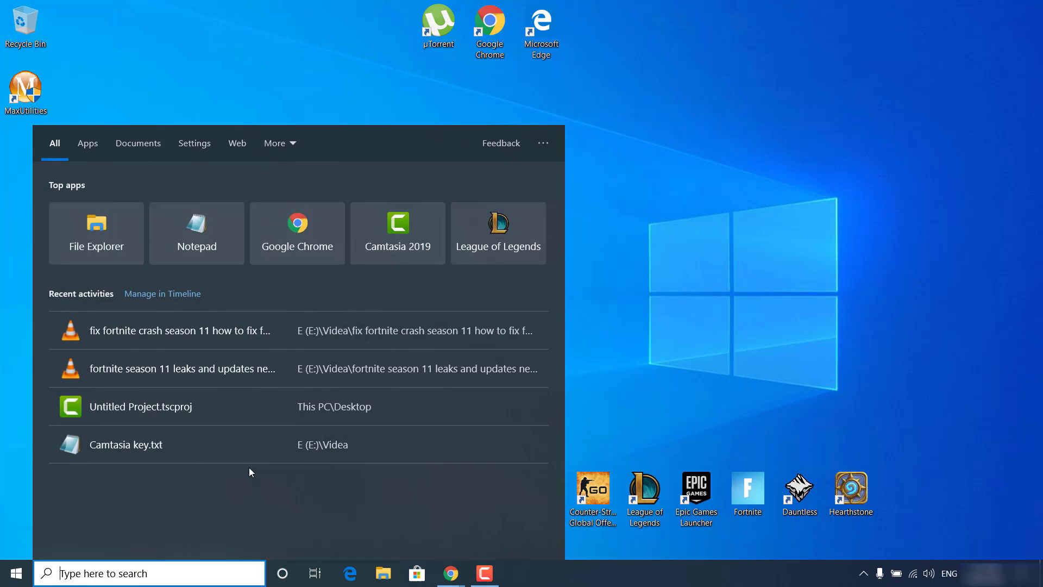
text(%appdata%)
click(207, 214)
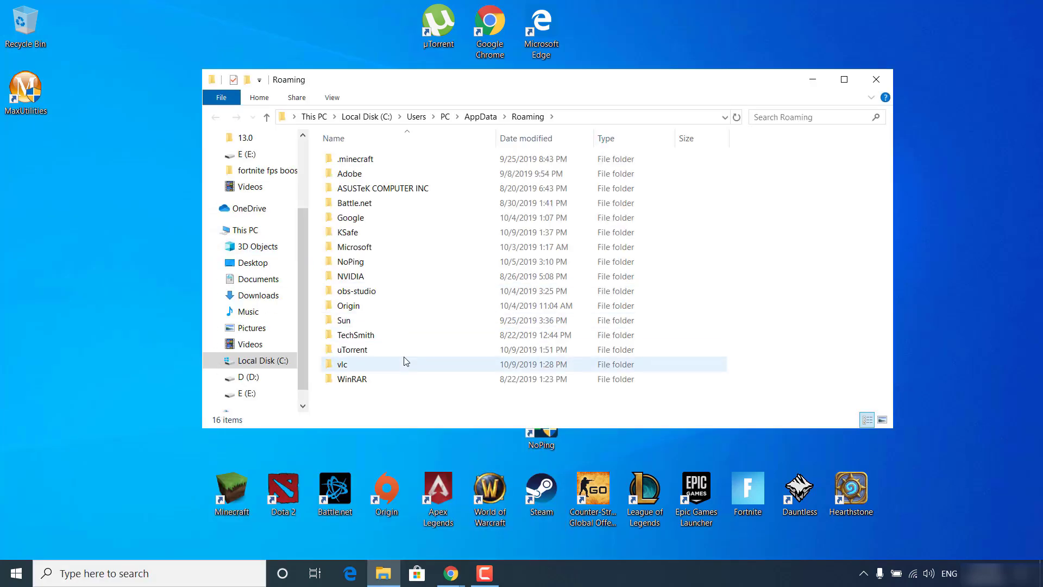
click(480, 117)
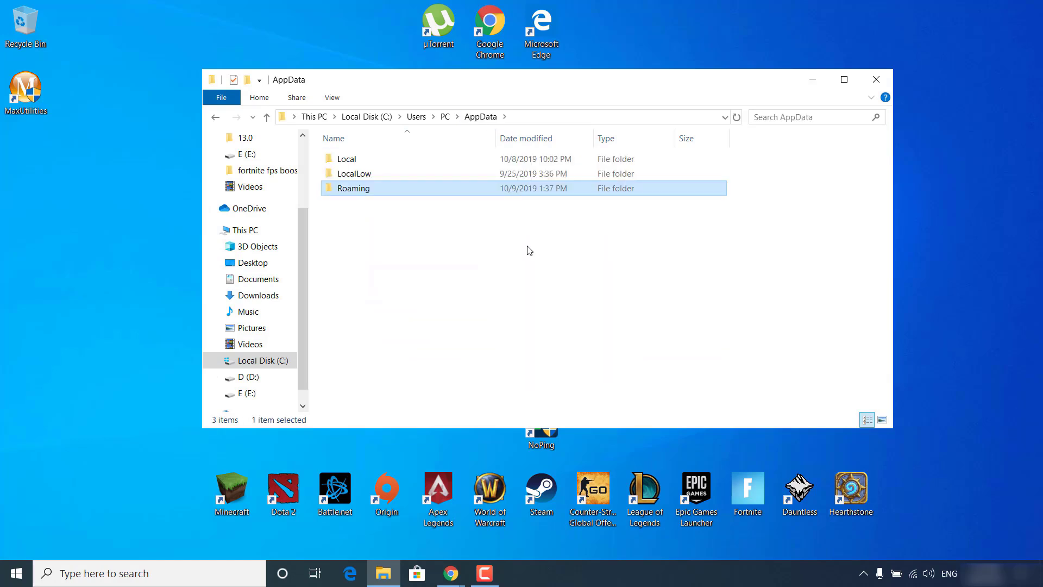
double_click(379, 158)
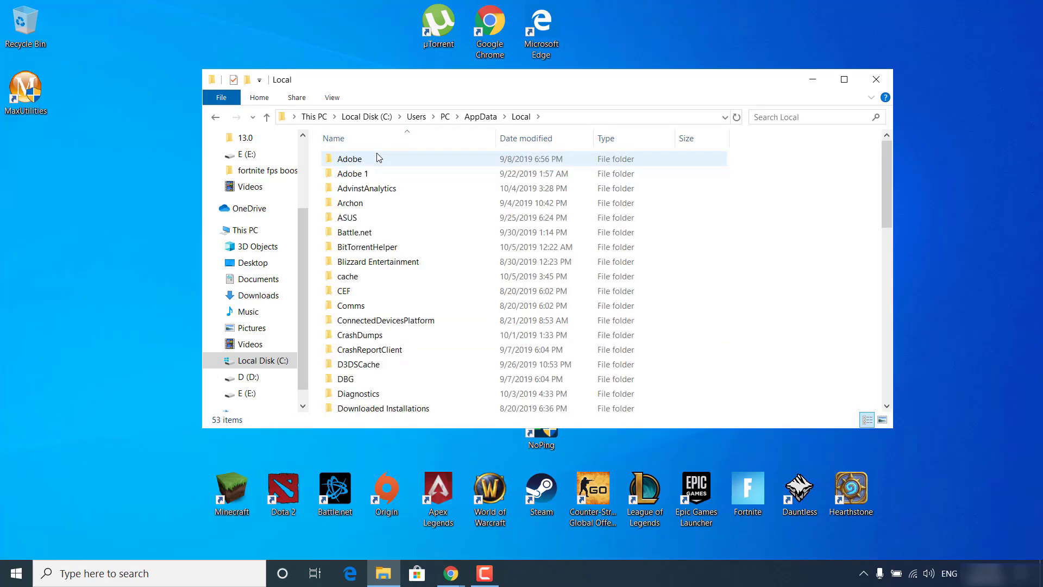
Open the WindowsClient folder inside Local under FortniteGame, Saved, Config
scroll(398, 260, down, 4)
double_click(400, 302)
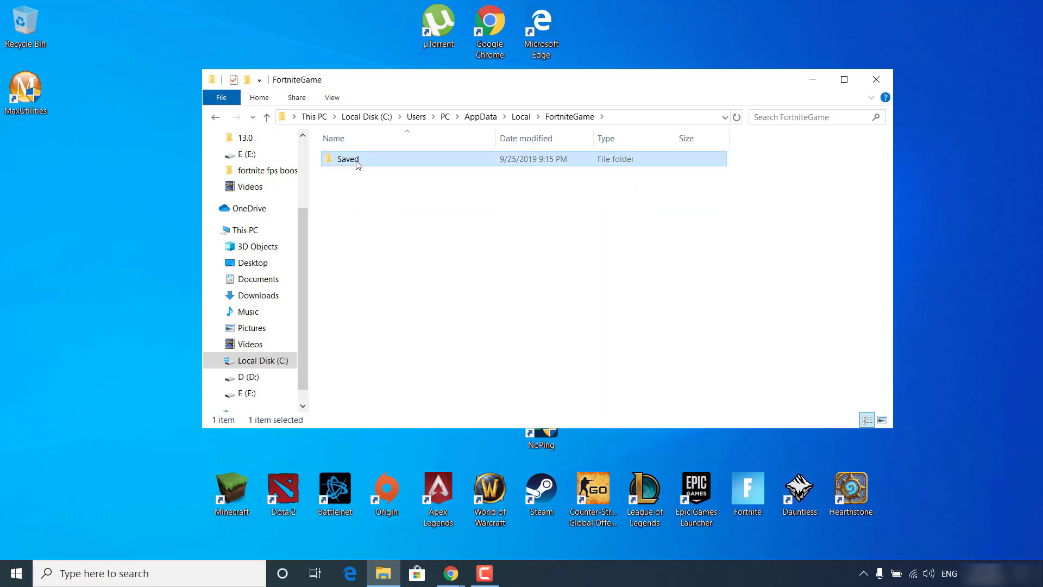
double_click(357, 163)
click(391, 174)
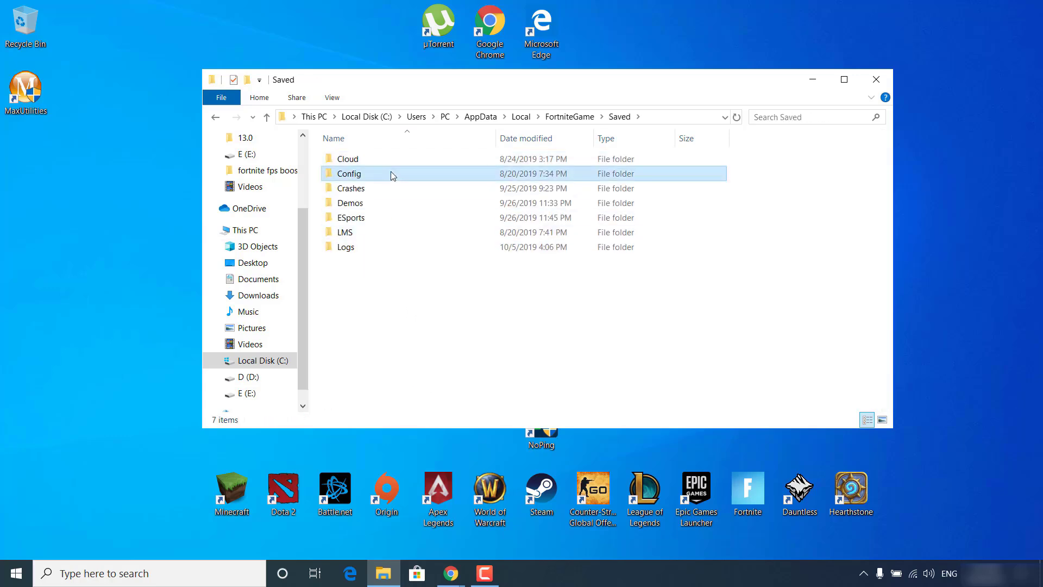
double_click(391, 173)
click(392, 173)
double_click(392, 174)
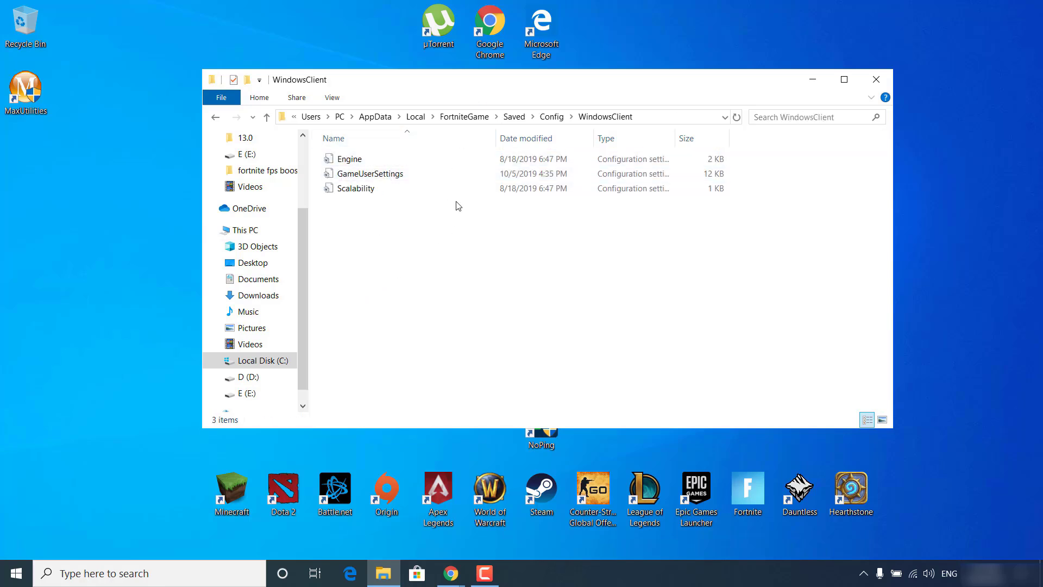
Open the Low end folder under Config in the desktop's Fortnite 11 Boost FPS Pack, with its window above the WindowsClient window
drag(470, 78, 465, 140)
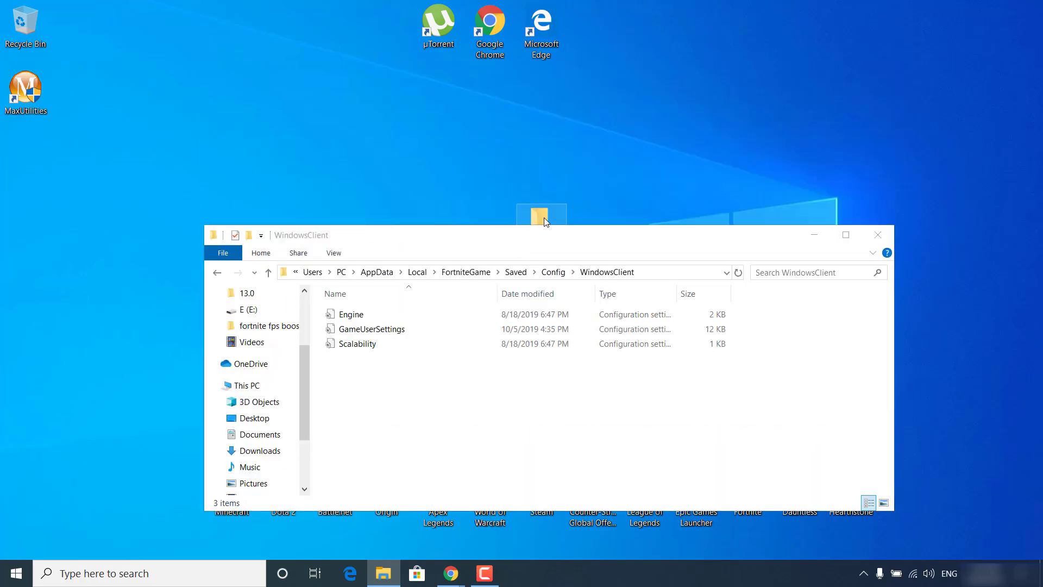
double_click(539, 216)
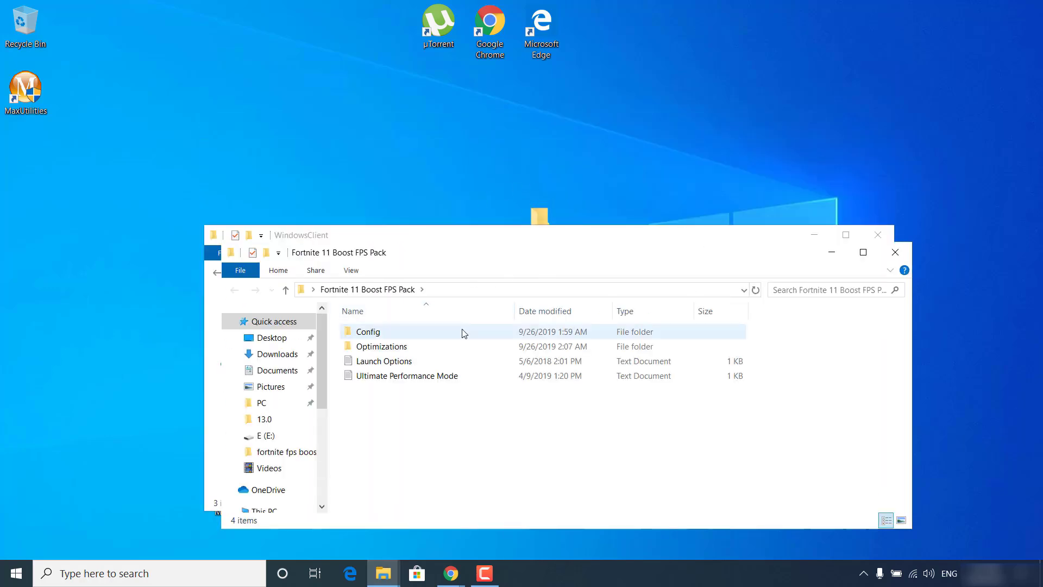
drag(439, 246, 428, 29)
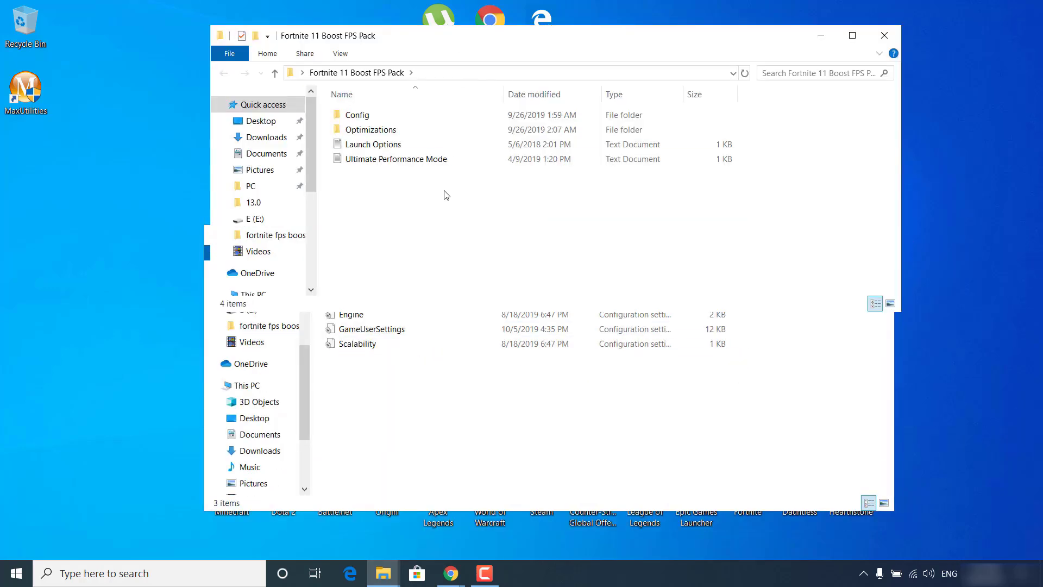
double_click(395, 116)
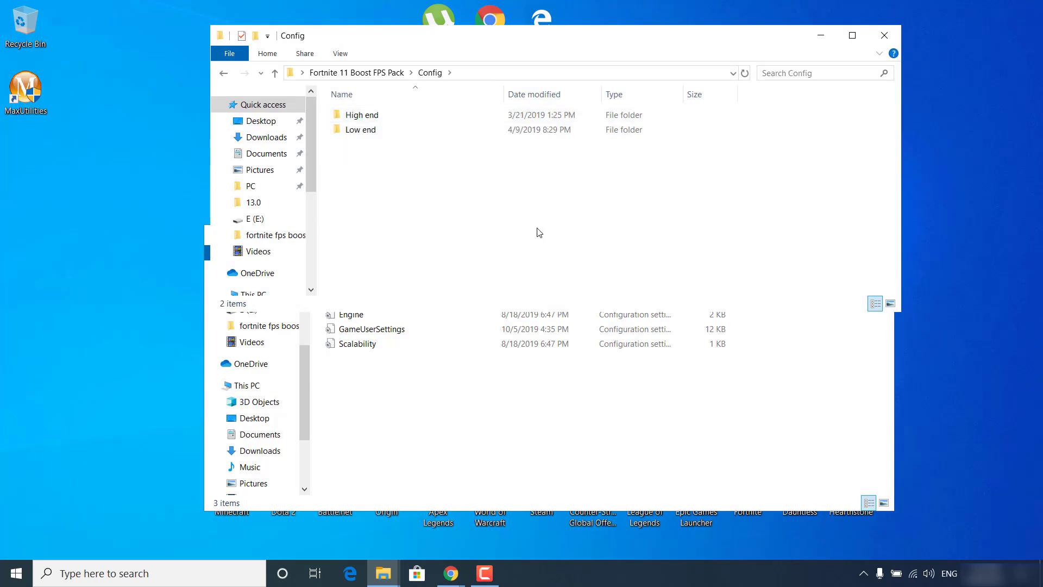
double_click(372, 130)
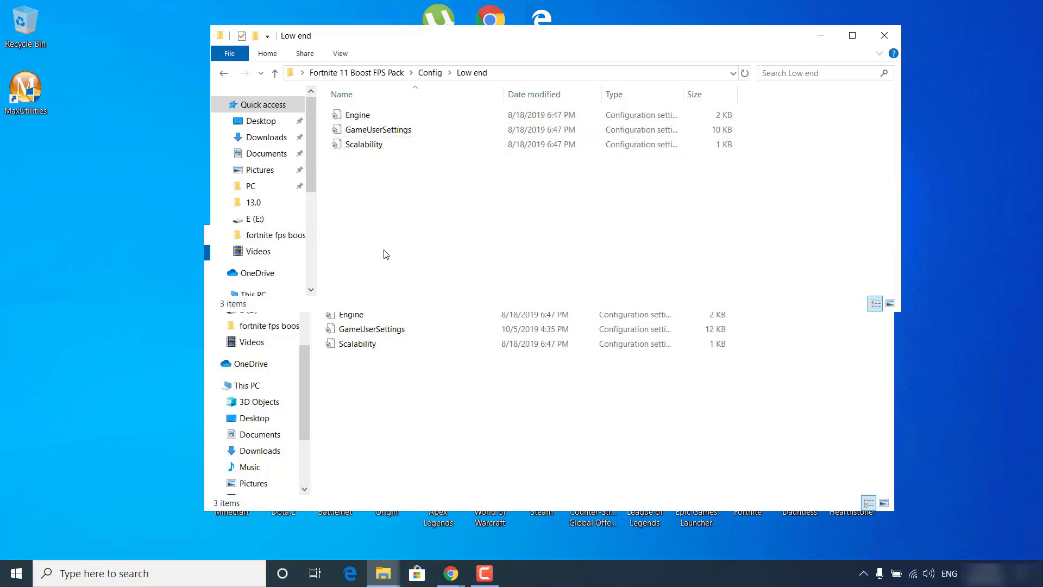
Copy the Engine, GameUserSettings and Scalability files from Low end into WindowsClient, replacing the existing files, and close the WindowsClient window
key(ctrl+a)
right_click(367, 132)
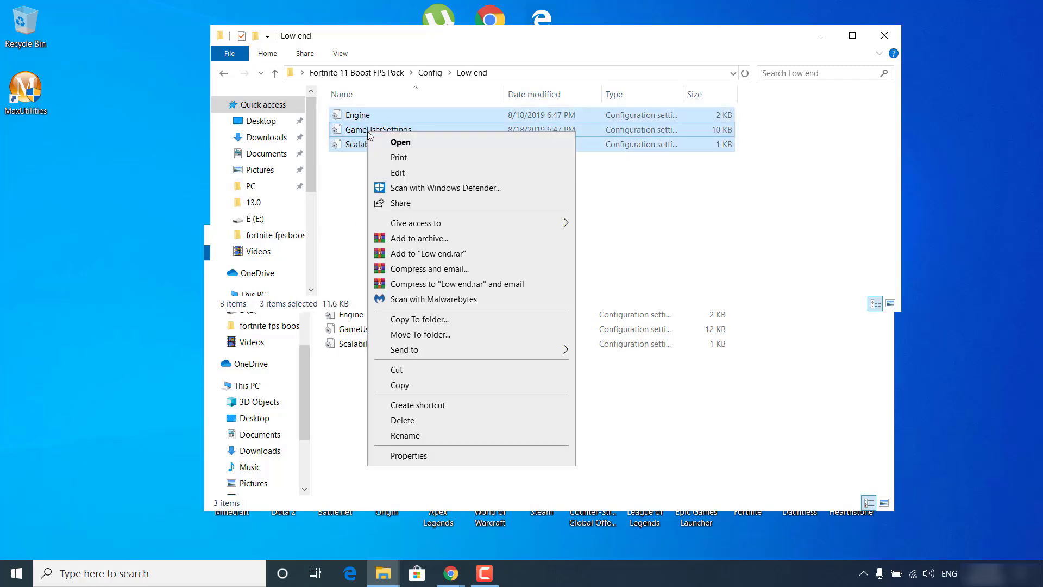
click(408, 385)
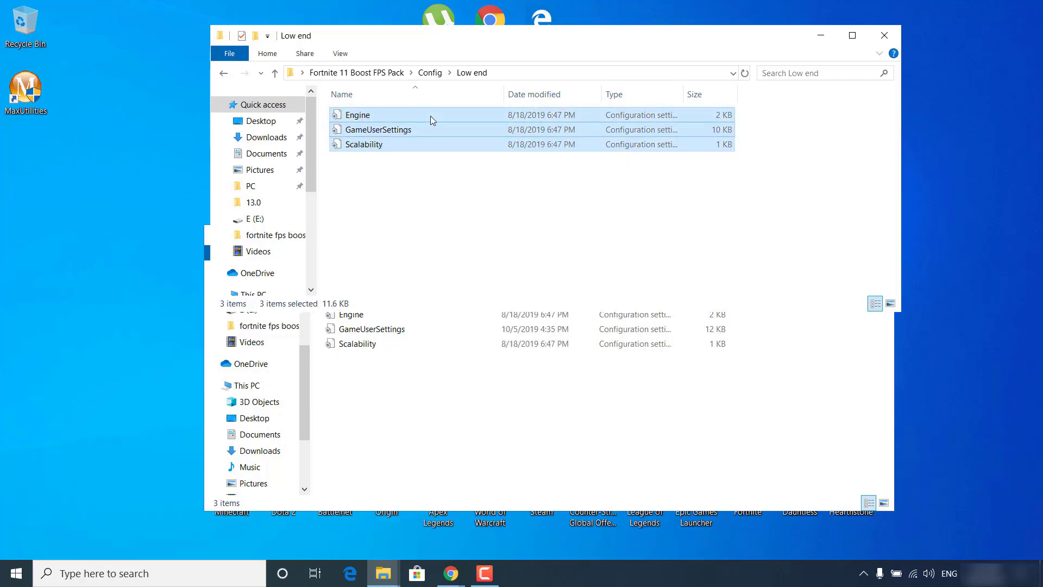
click(411, 403)
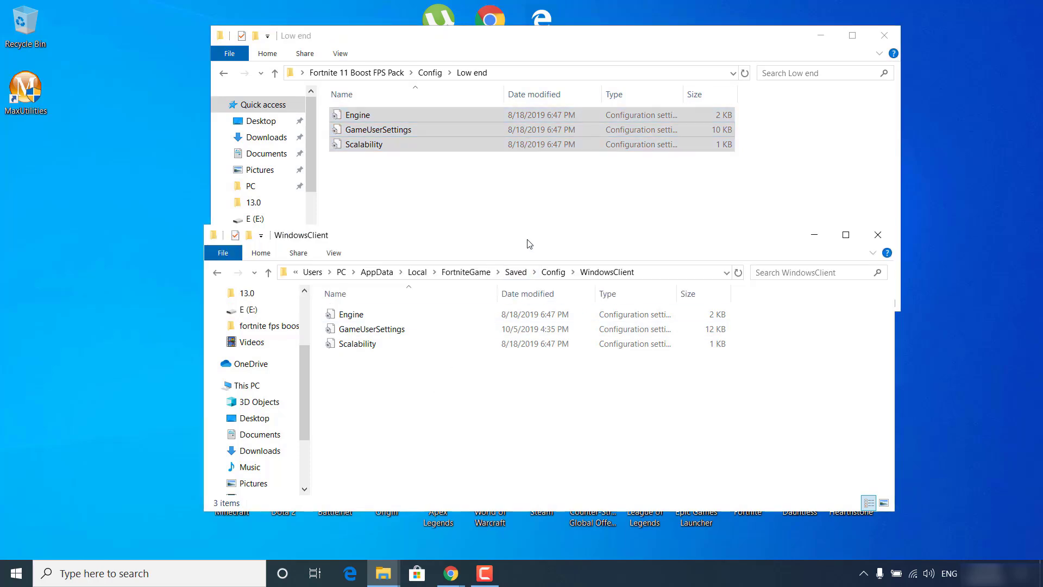
right_click(533, 381)
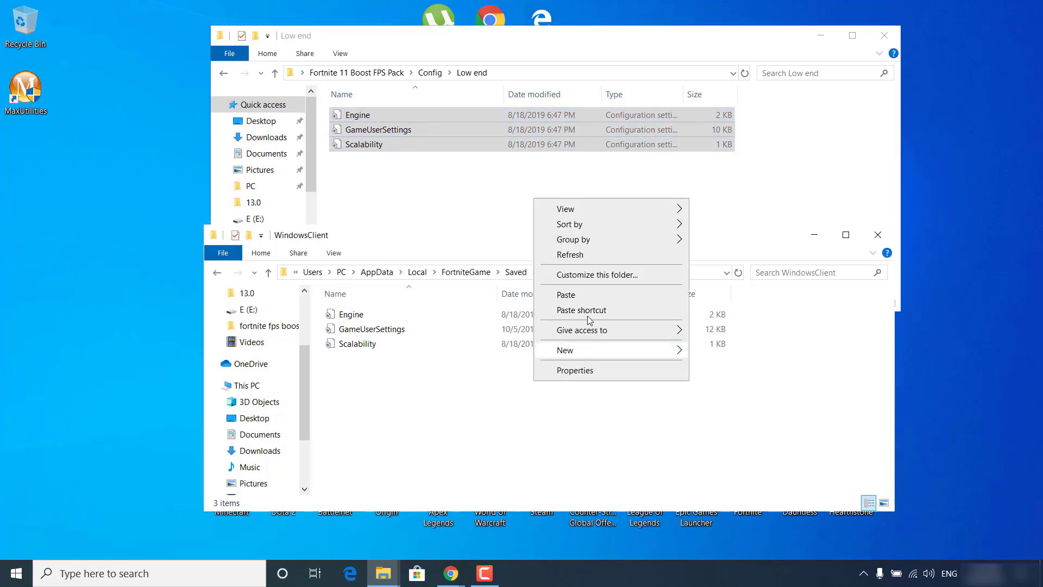
click(589, 295)
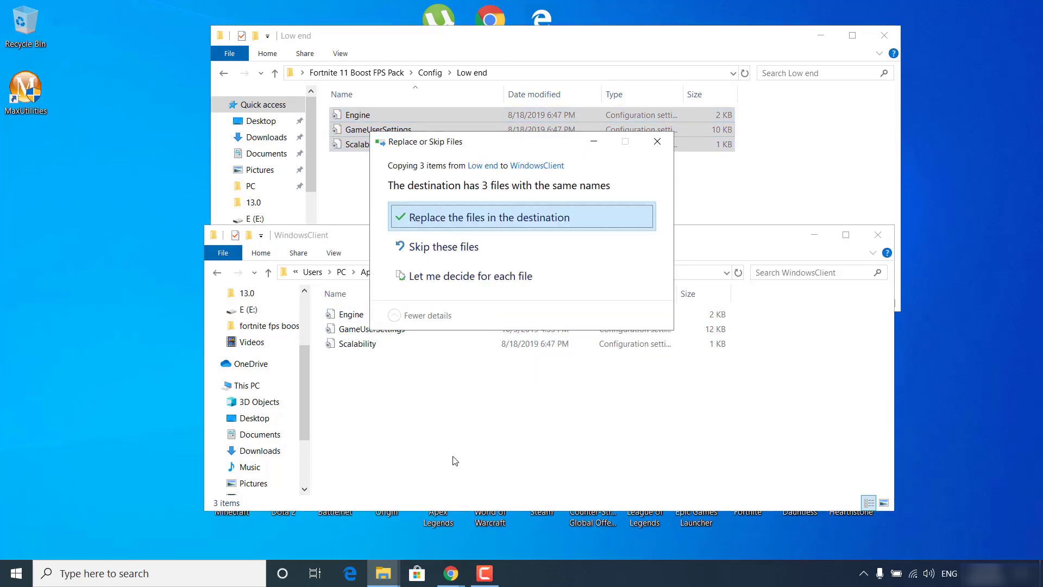
click(427, 207)
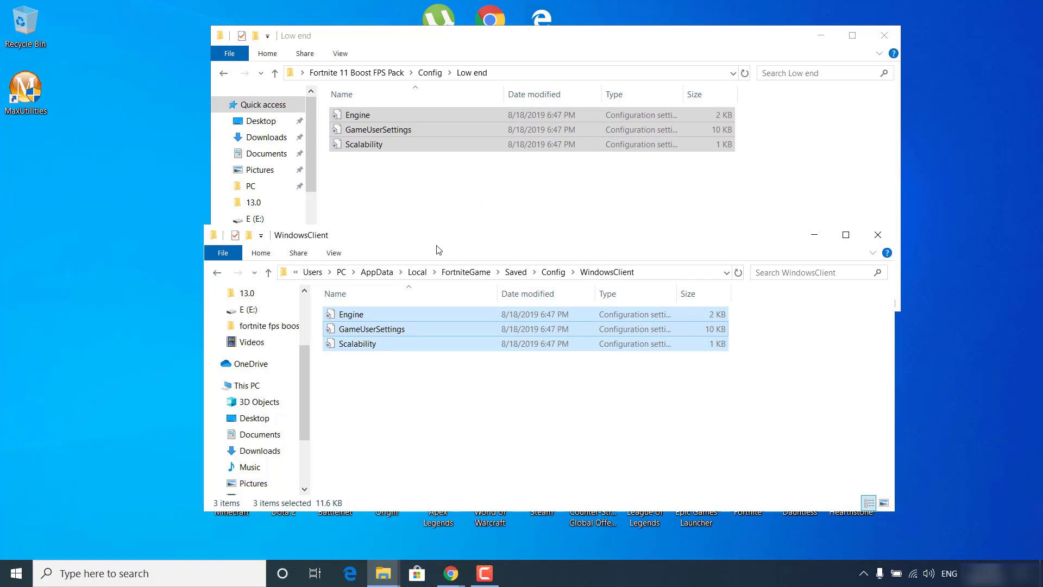
click(878, 234)
click(626, 234)
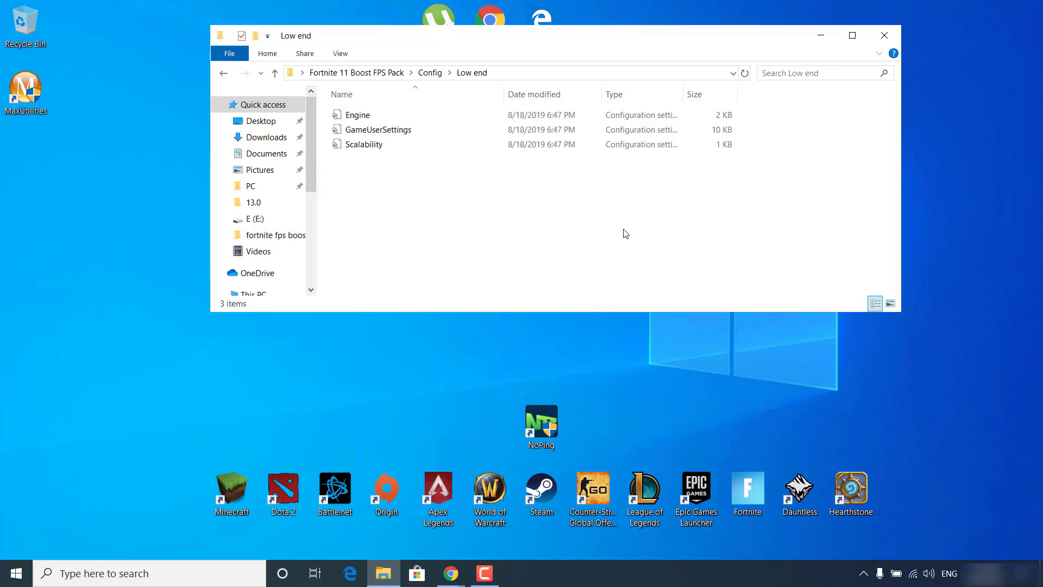
Return to the Fortnite 11 Boost FPS Pack folder, open Fortnite Priority under Optimizations, and enlarge the window
click(383, 73)
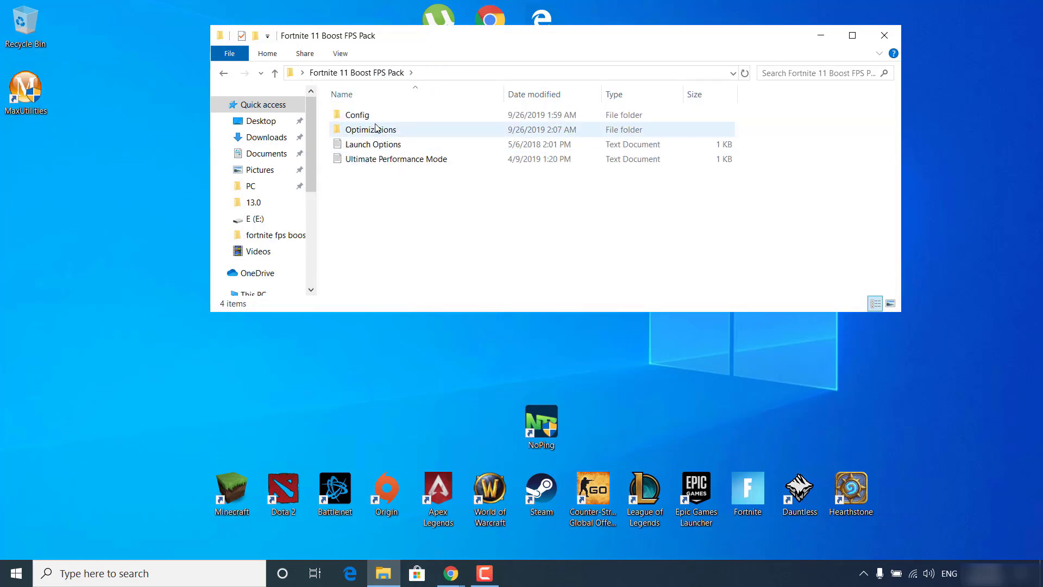
double_click(376, 129)
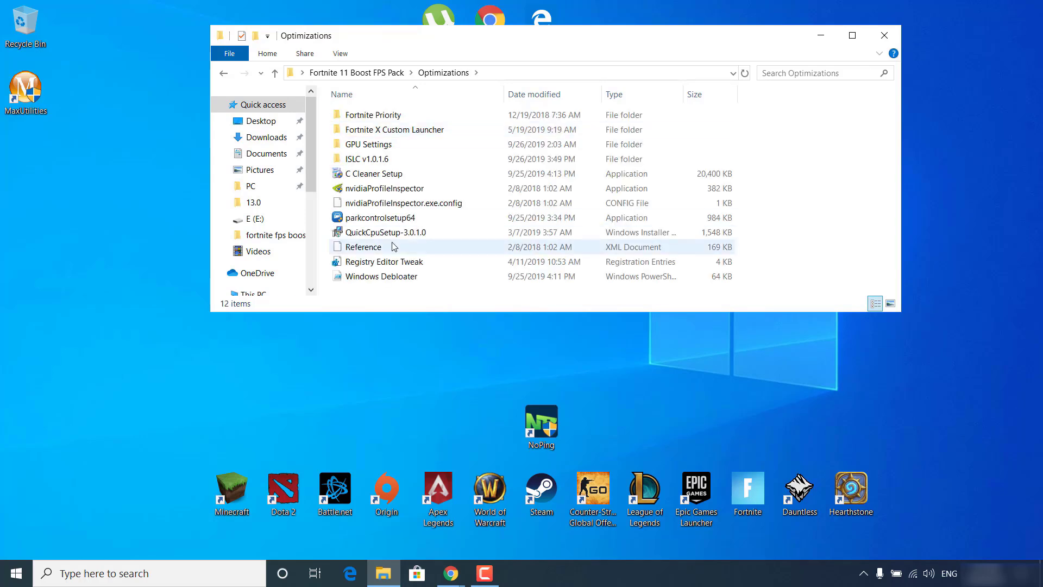
double_click(395, 117)
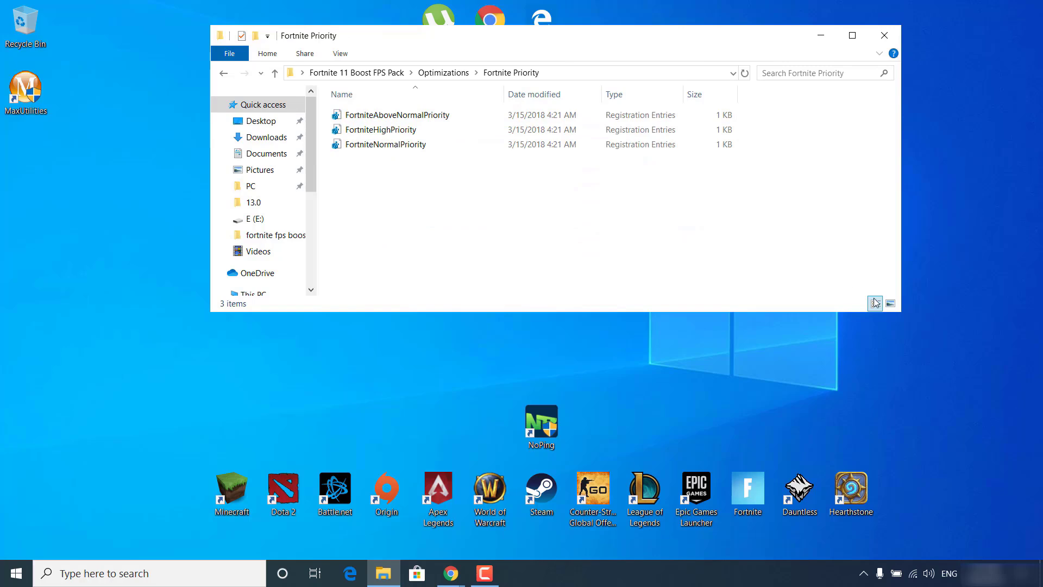
drag(900, 314, 915, 439)
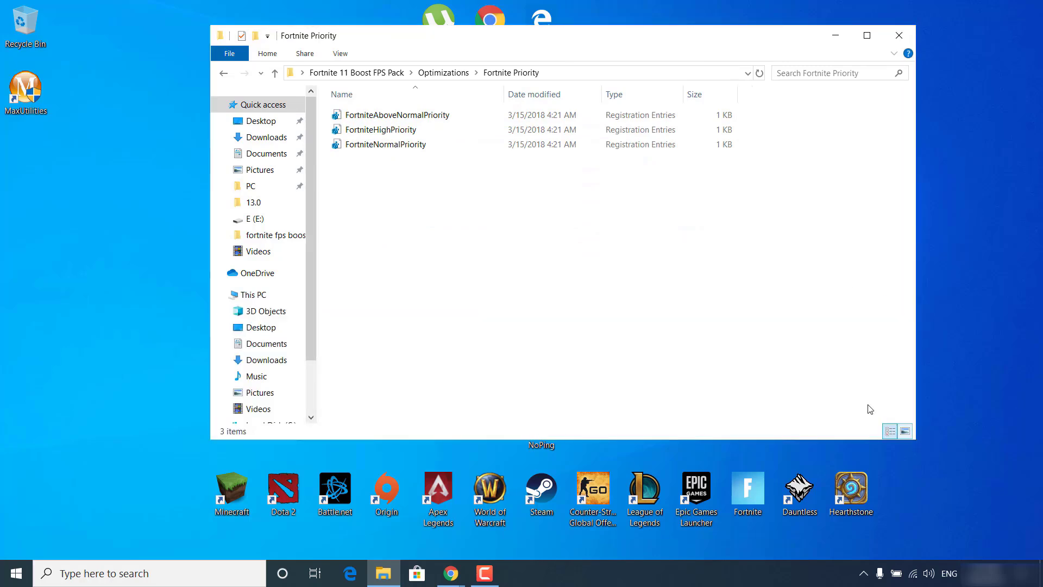
Add the FortniteHighPriority entries to the Windows registry and dismiss the confirmation dialog
click(416, 133)
double_click(416, 133)
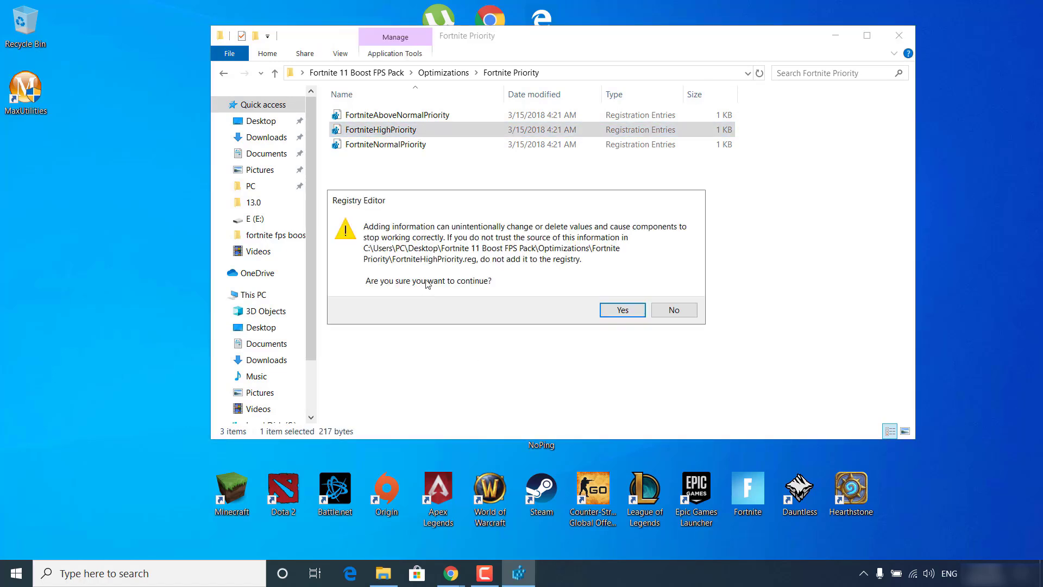
click(609, 317)
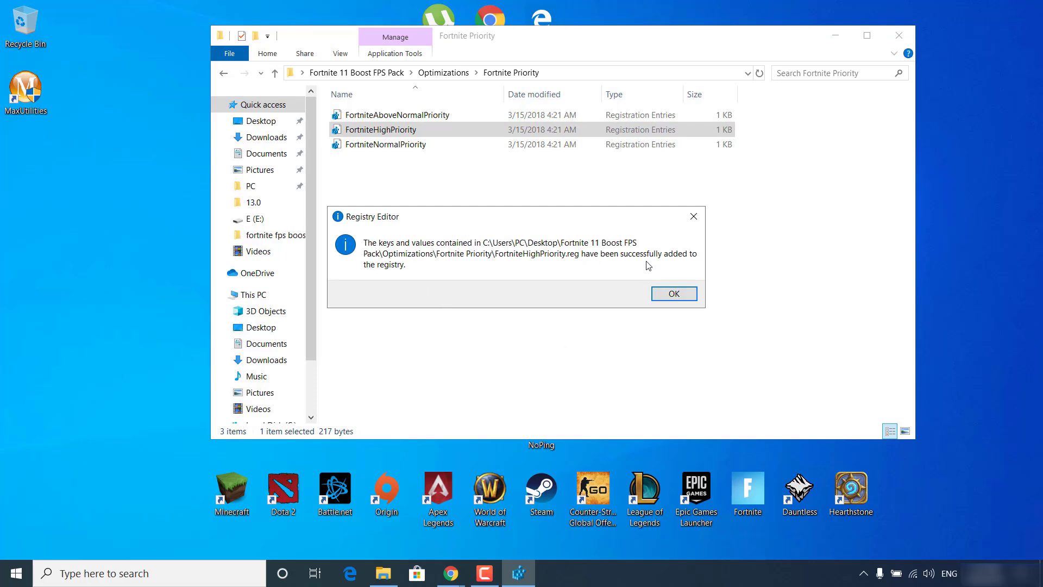
click(674, 294)
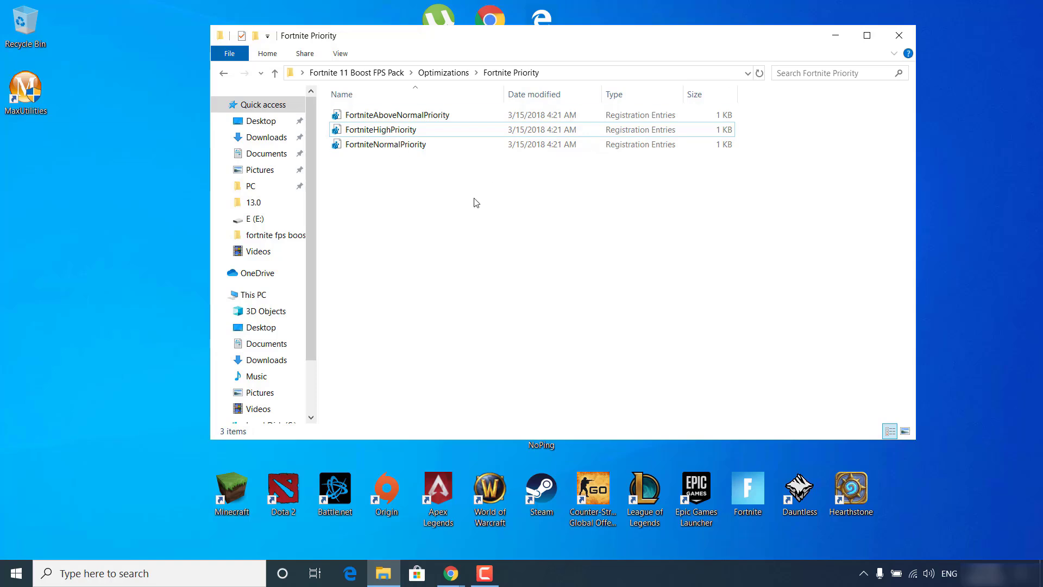
Return to the Optimizations folder and open the Fortnite X Custom Launcher folder
click(441, 73)
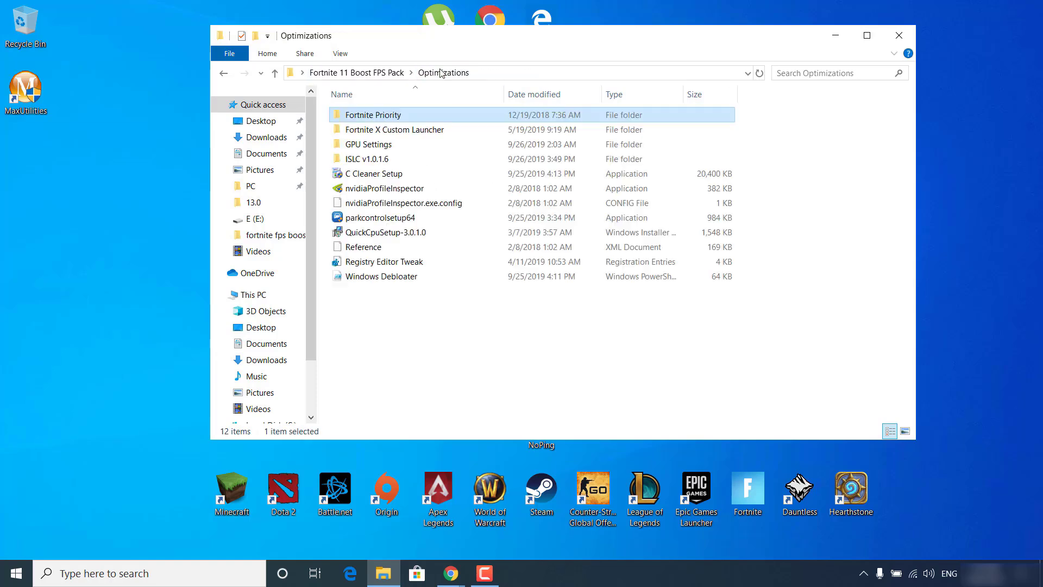
click(443, 351)
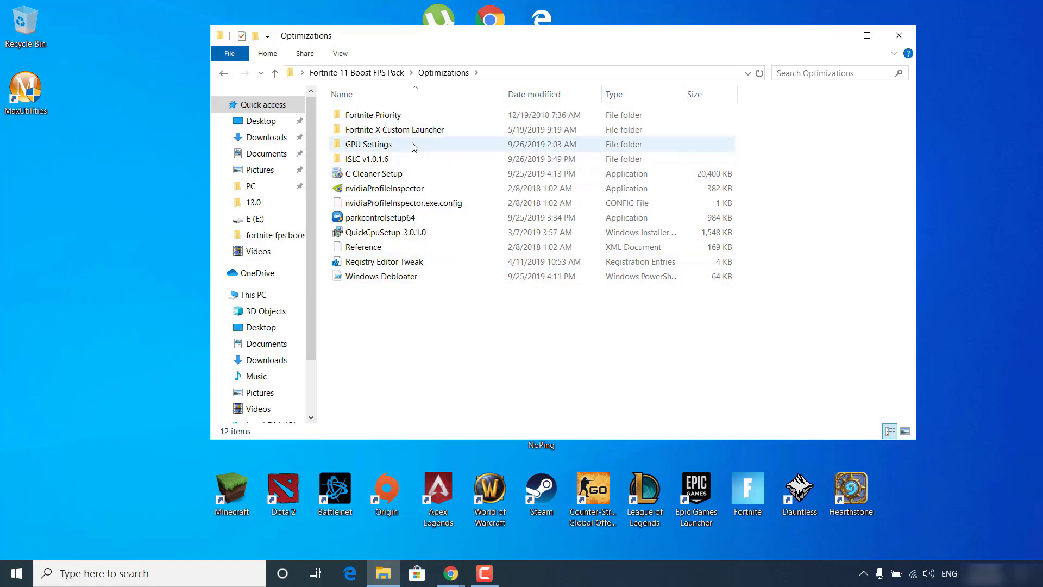
double_click(399, 131)
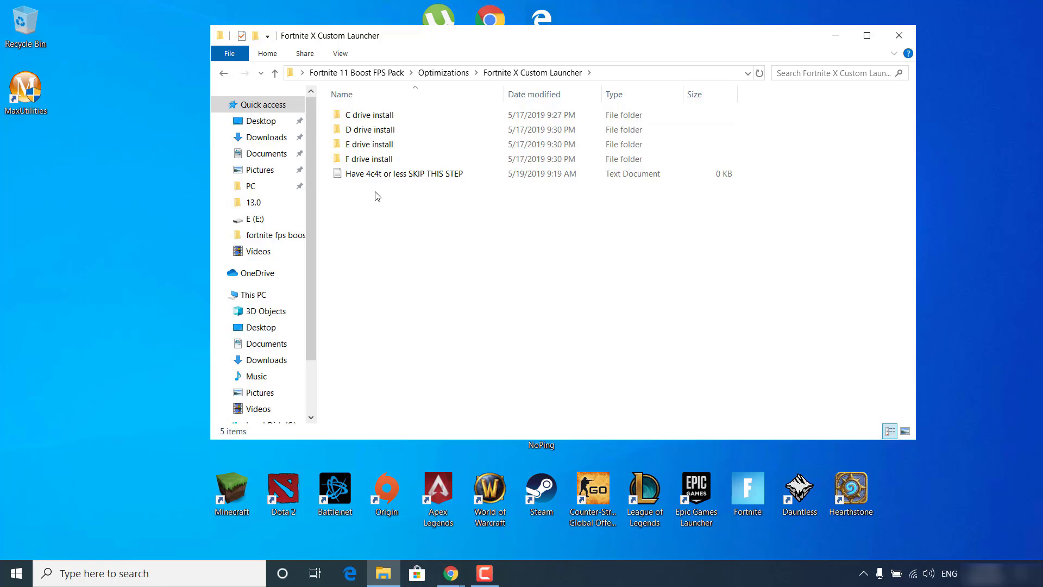
Open the D drive install folder and check the CPU's cores and logical processors in Task Manager
double_click(358, 133)
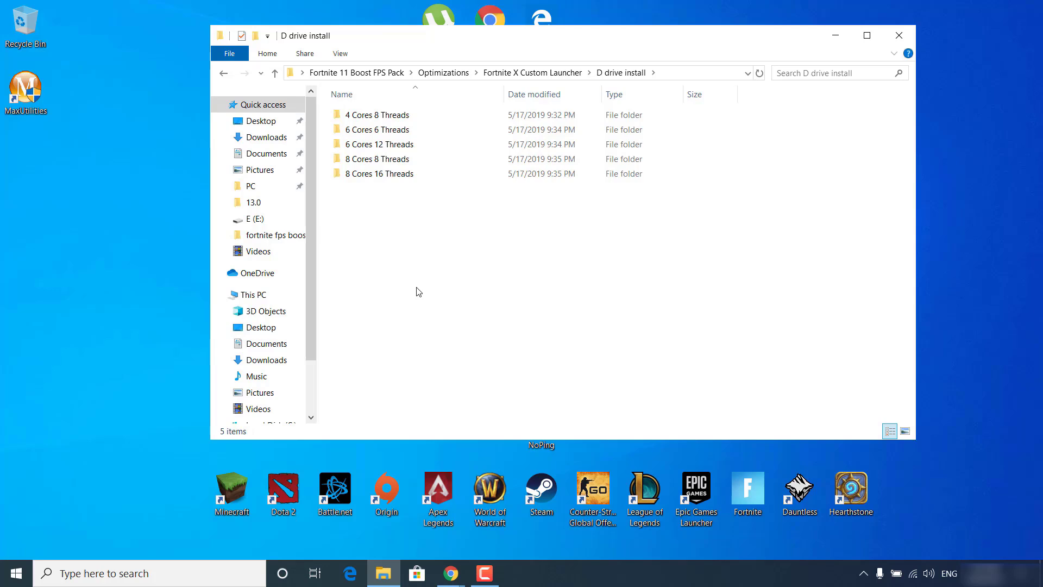
right_click(563, 575)
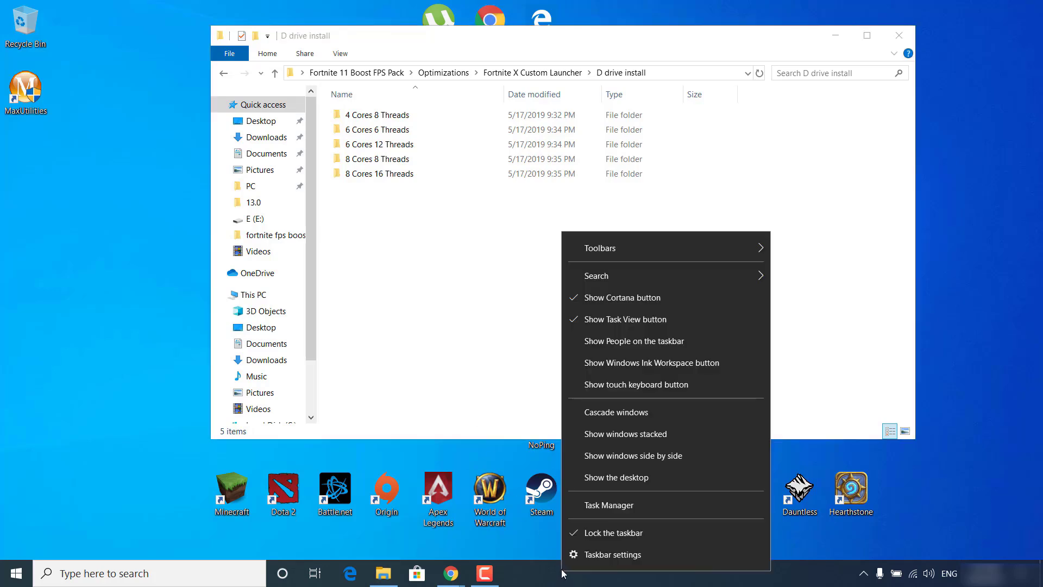
click(609, 505)
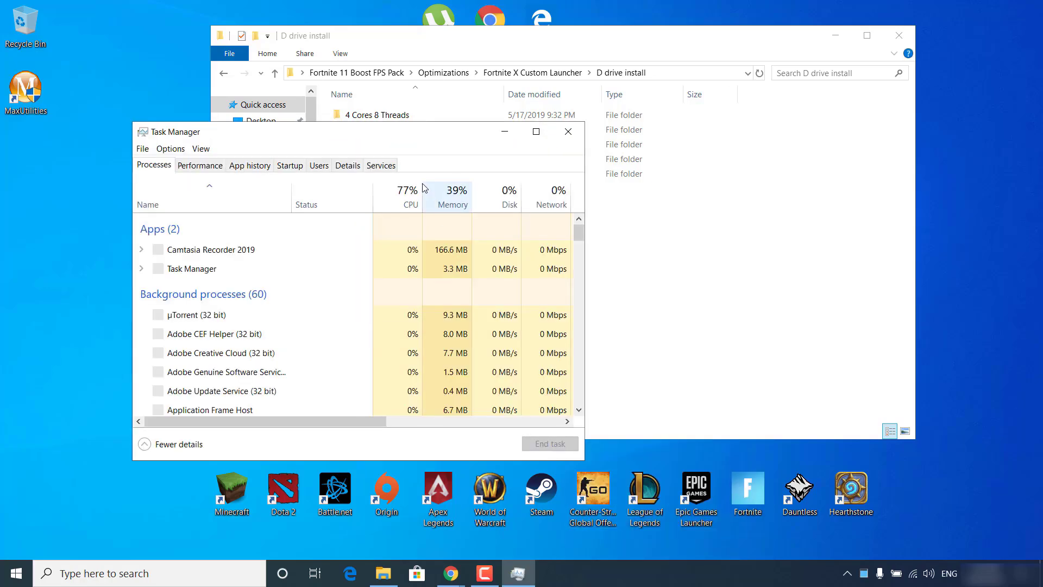
click(549, 199)
drag(439, 137, 584, 145)
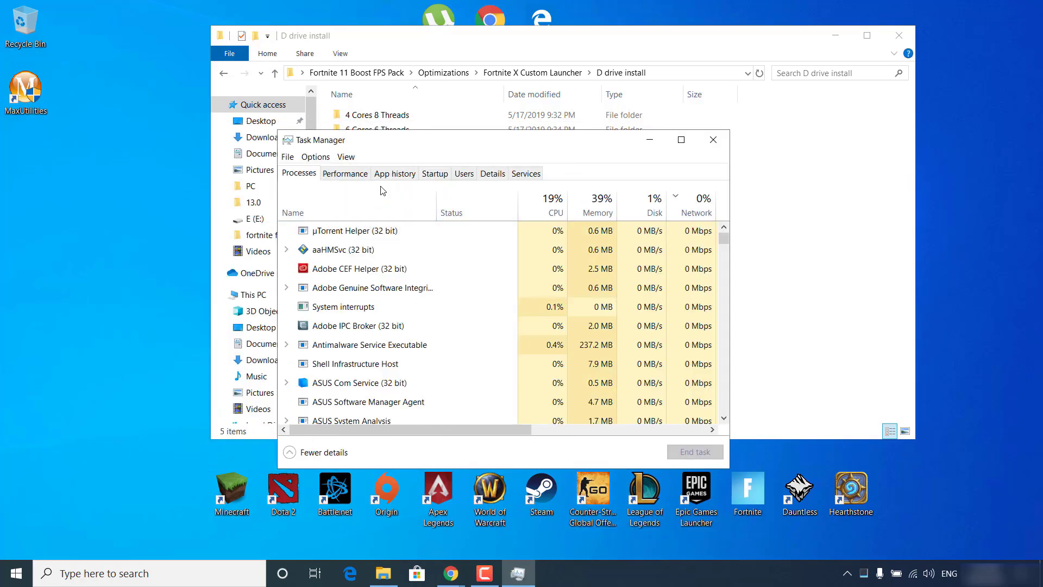
click(344, 175)
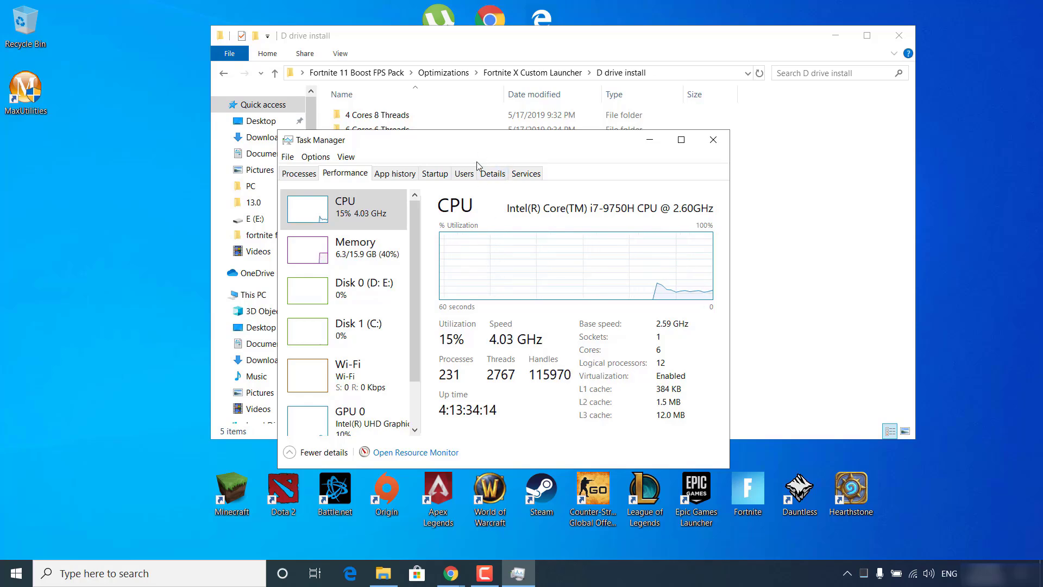
drag(478, 147, 479, 248)
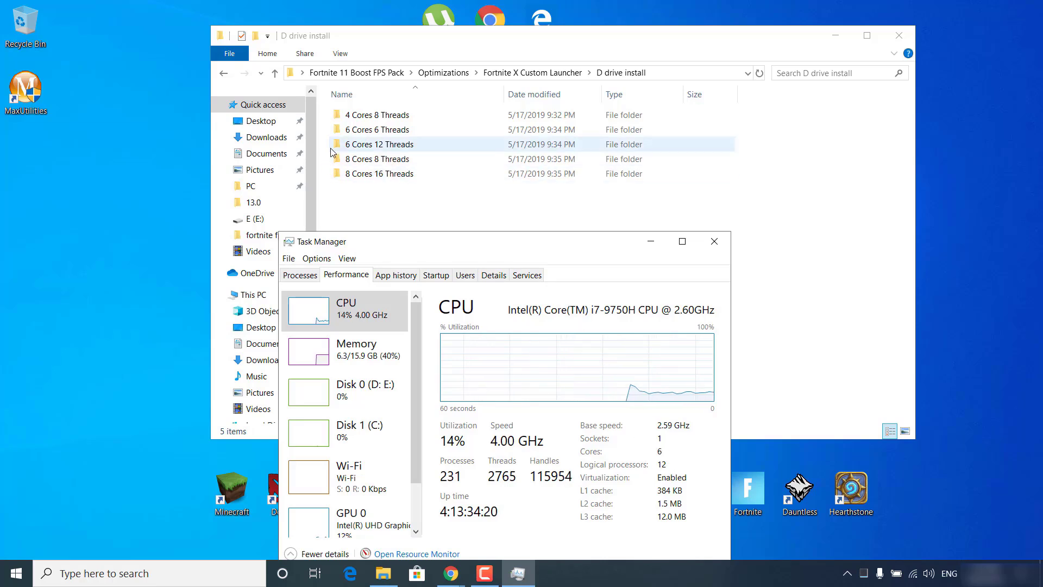
Copy the Fortnite 6c12t shortcut from the 6 Cores 12 Threads folder to the desktop
double_click(358, 145)
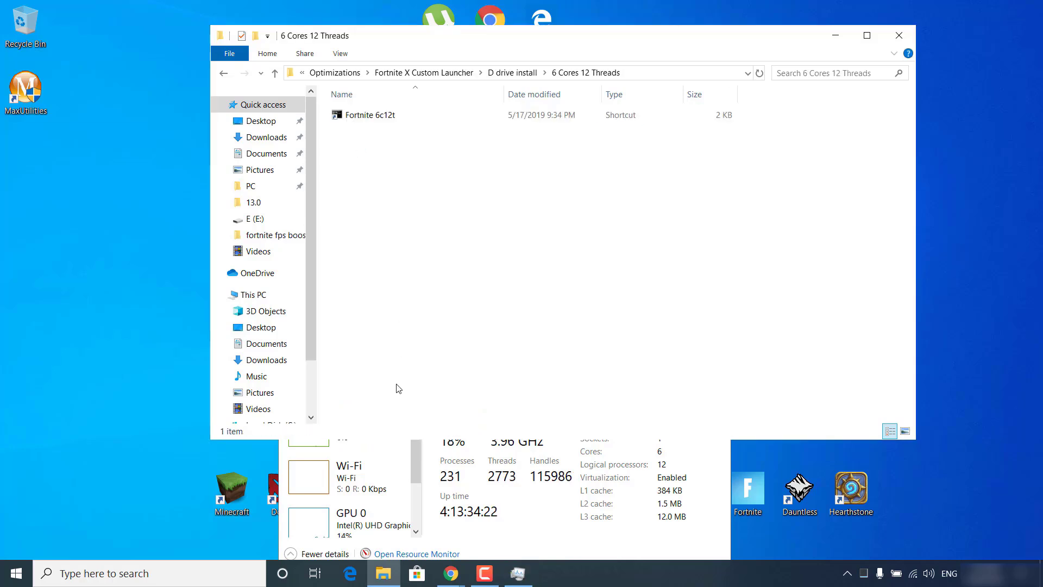
click(358, 118)
right_click(358, 115)
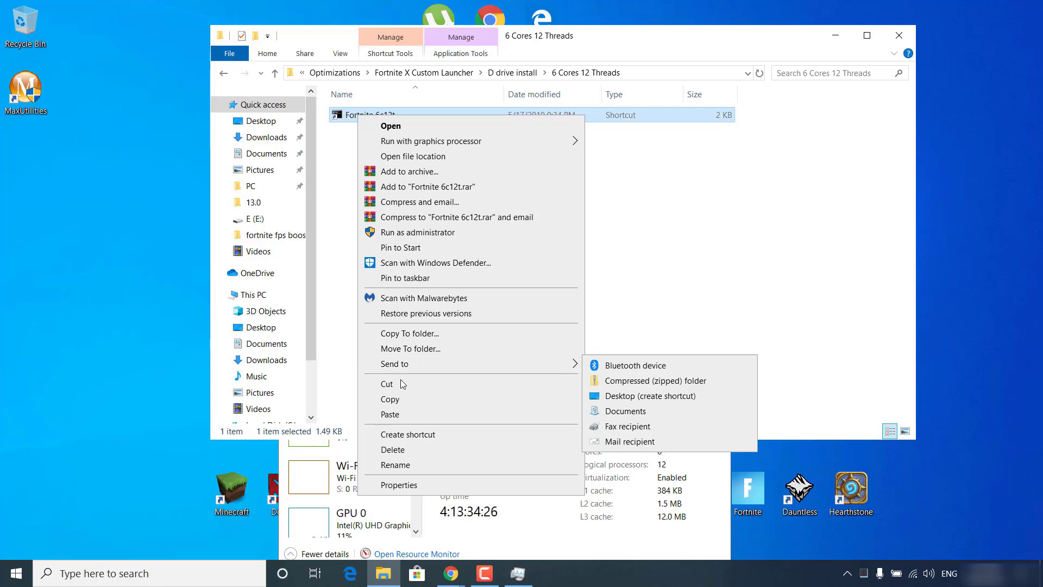
click(389, 399)
right_click(104, 215)
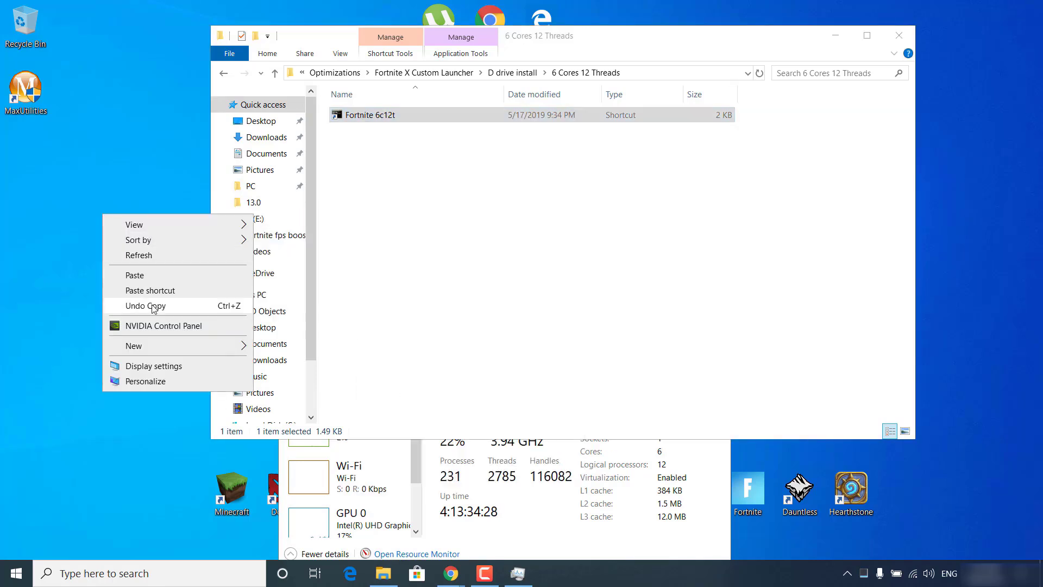
click(166, 279)
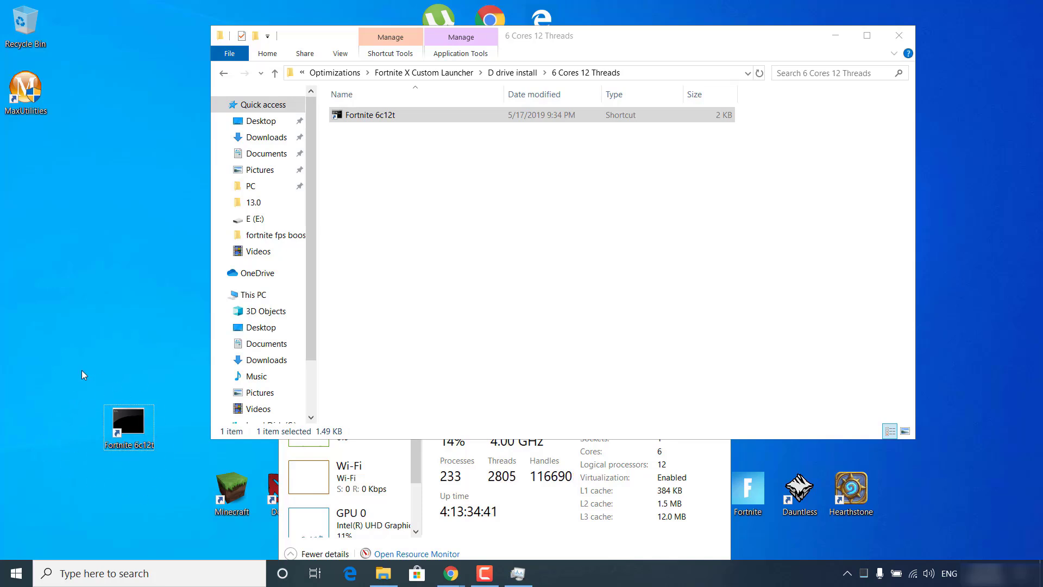
Close Task Manager and open the GPU Settings folder under Optimizations
click(505, 540)
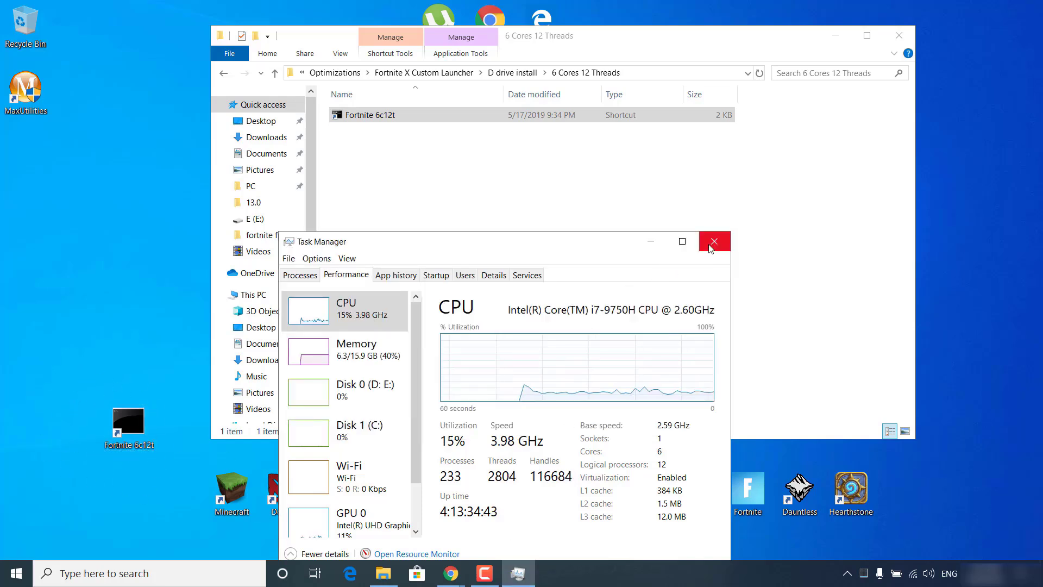
click(738, 239)
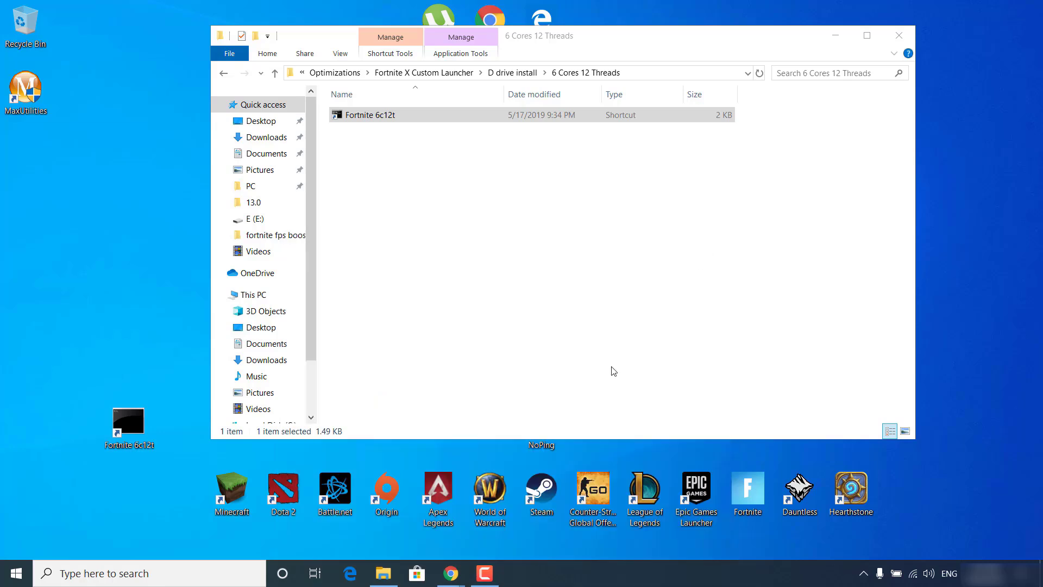
click(335, 73)
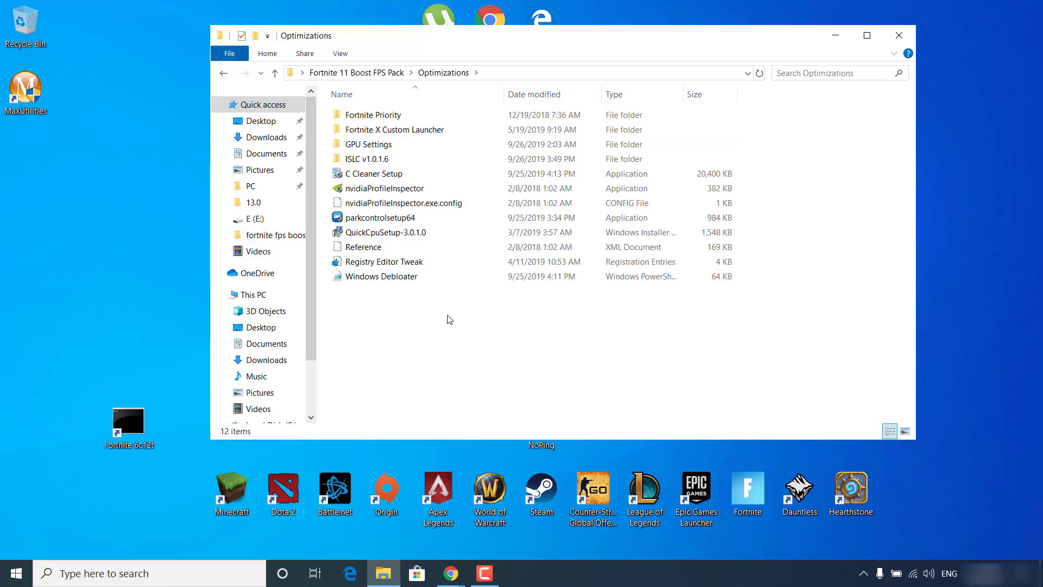
double_click(377, 147)
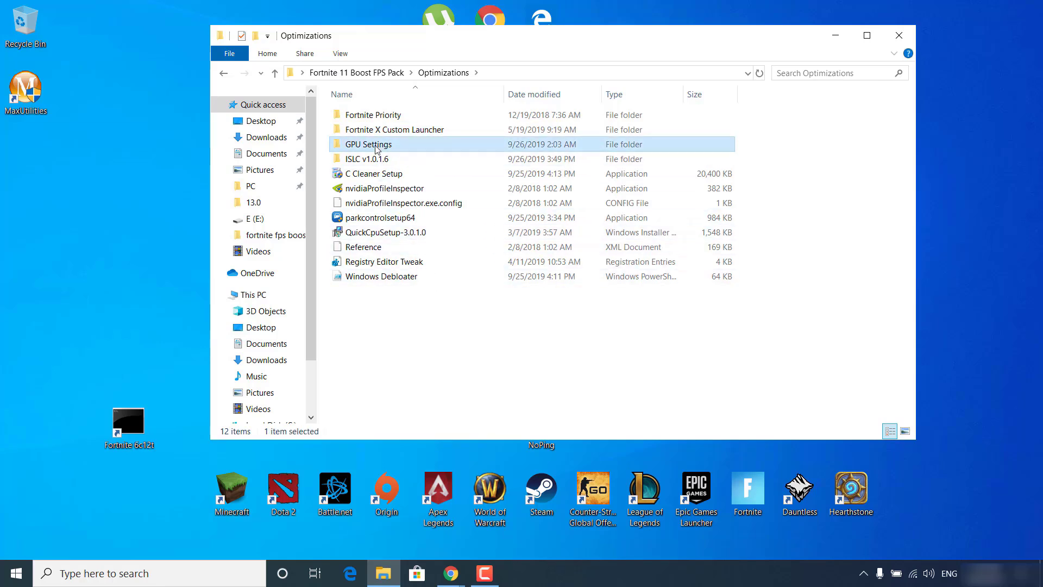
Open Manage 3D settings in NVIDIA Control Panel and display reference image 1 from the GPU Settings folder
right_click(125, 206)
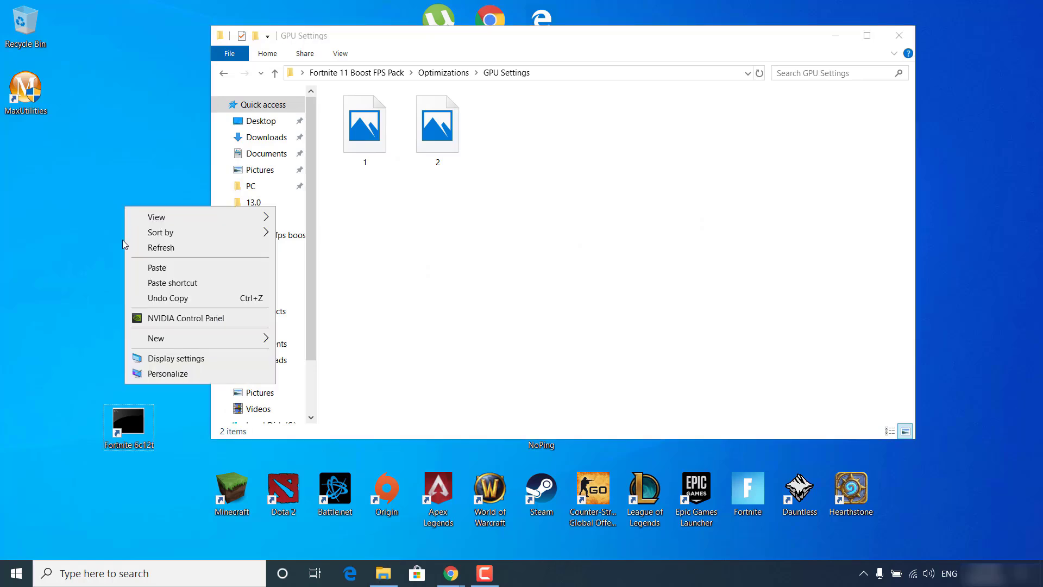
click(171, 319)
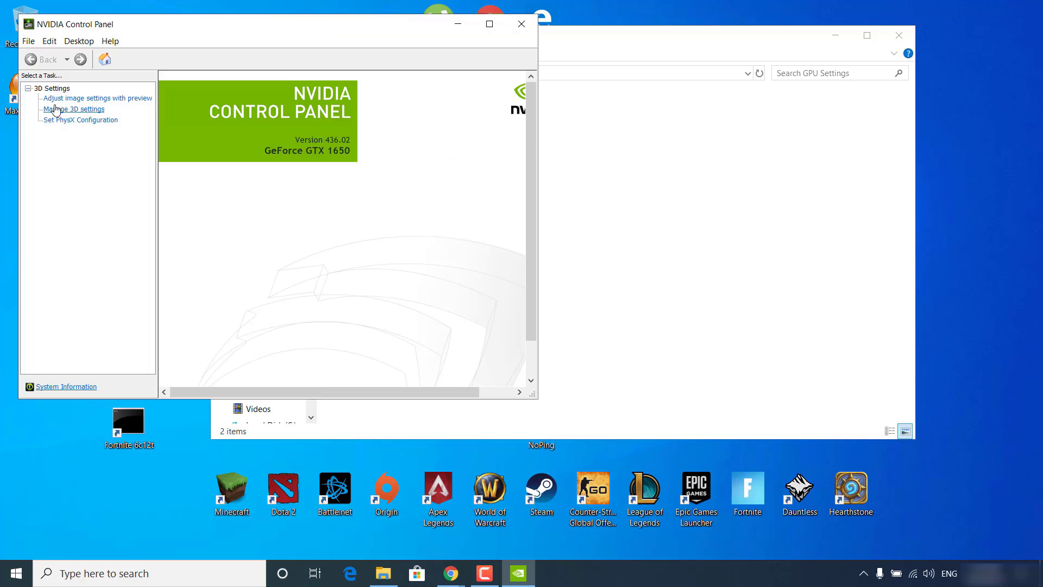
click(64, 112)
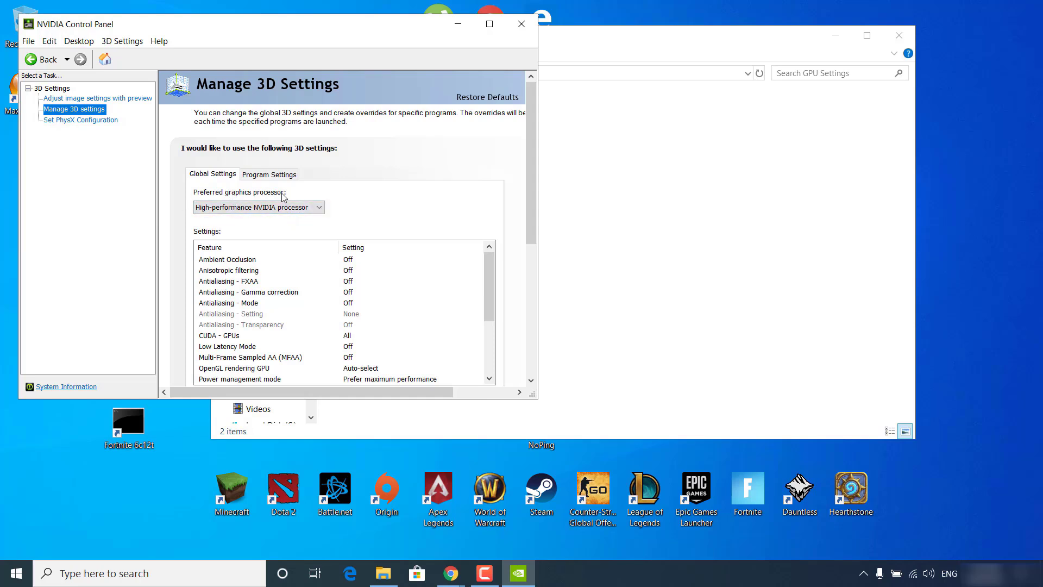
scroll(300, 194, down, 2)
click(646, 284)
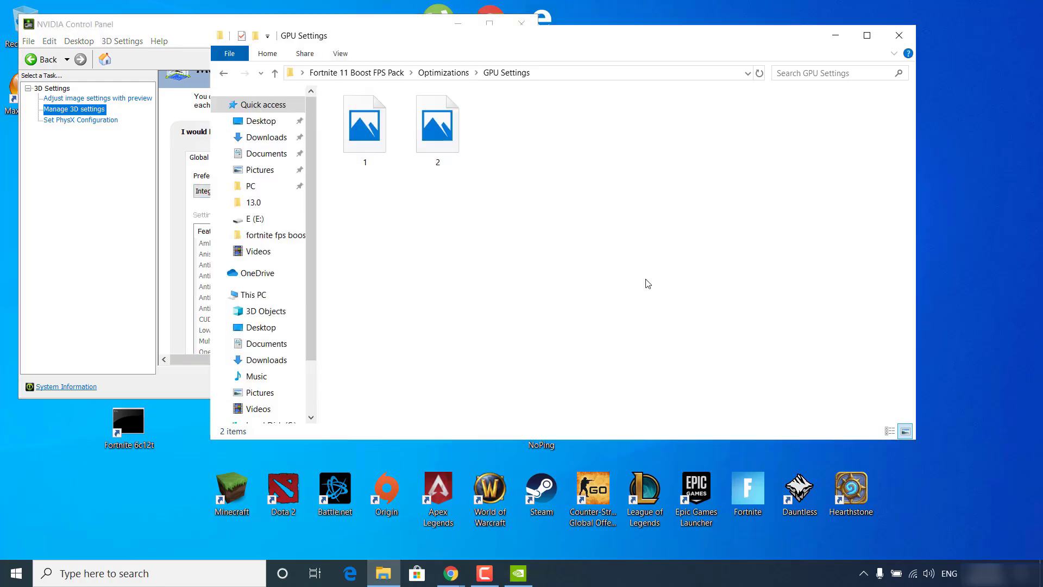
double_click(347, 142)
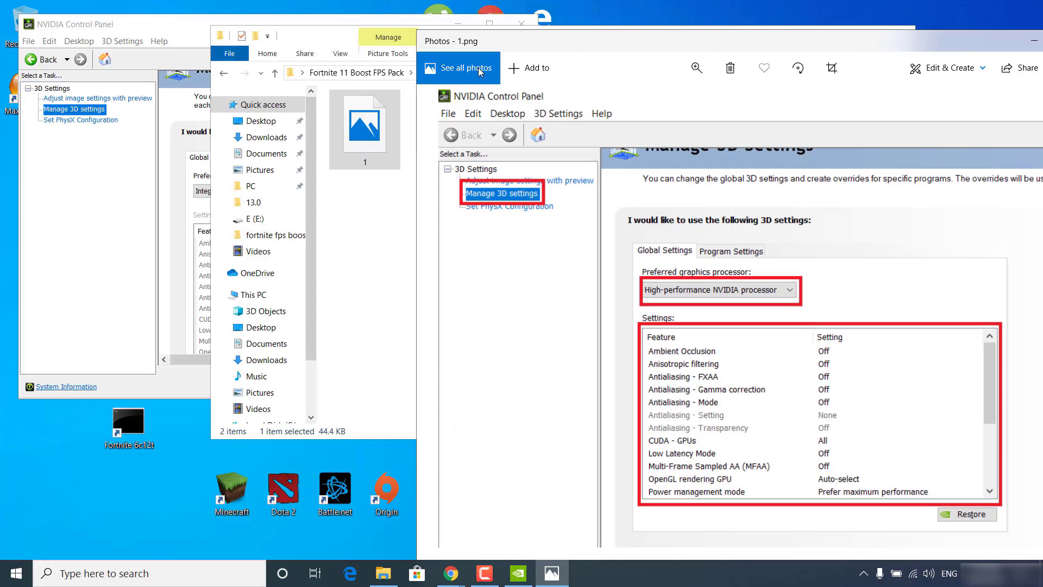
Set the preferred graphics processor in the global 3D settings to High-performance NVIDIA processor
click(169, 31)
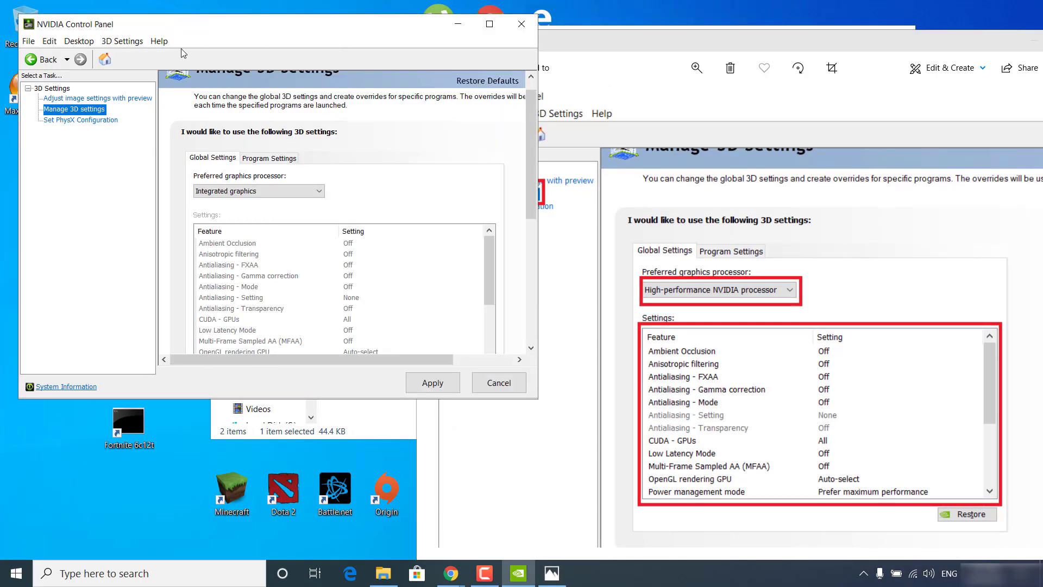
scroll(472, 186, down, 2)
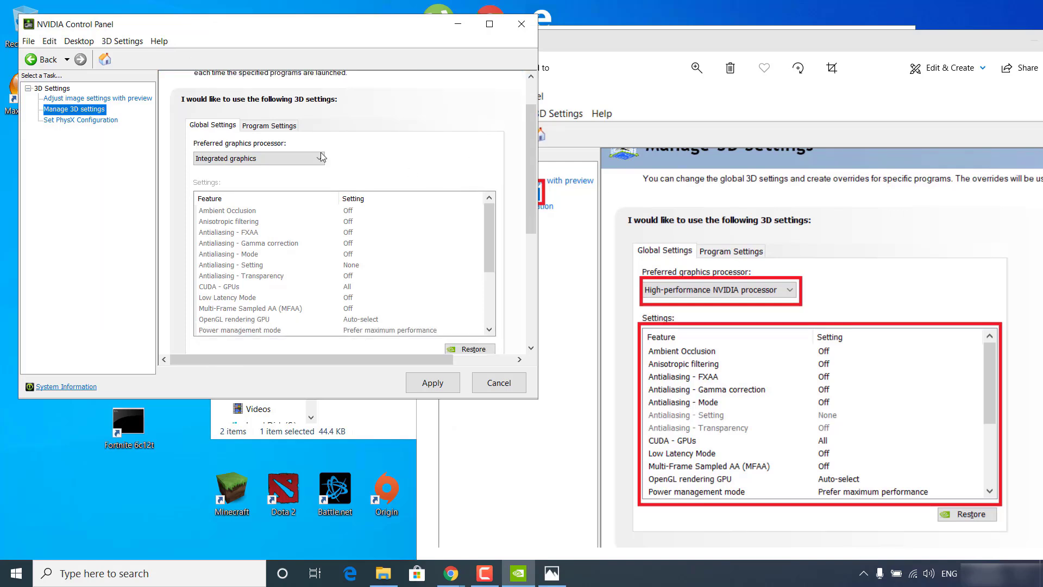
click(282, 157)
click(253, 185)
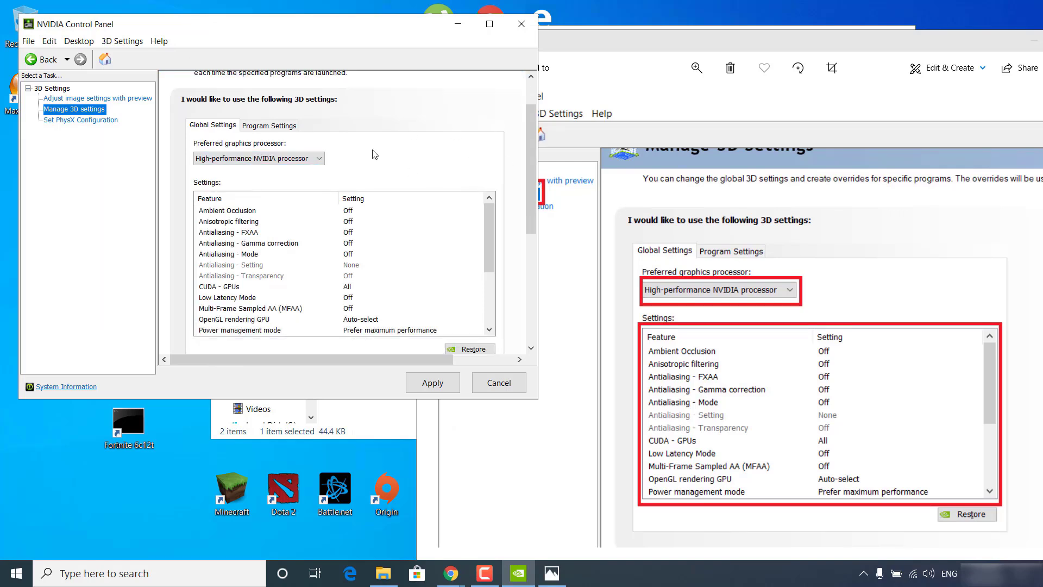
Examine the remaining recommended 3D settings in reference image 2 against NVIDIA Control Panel and close the image viewer
scroll(835, 339, down, 1)
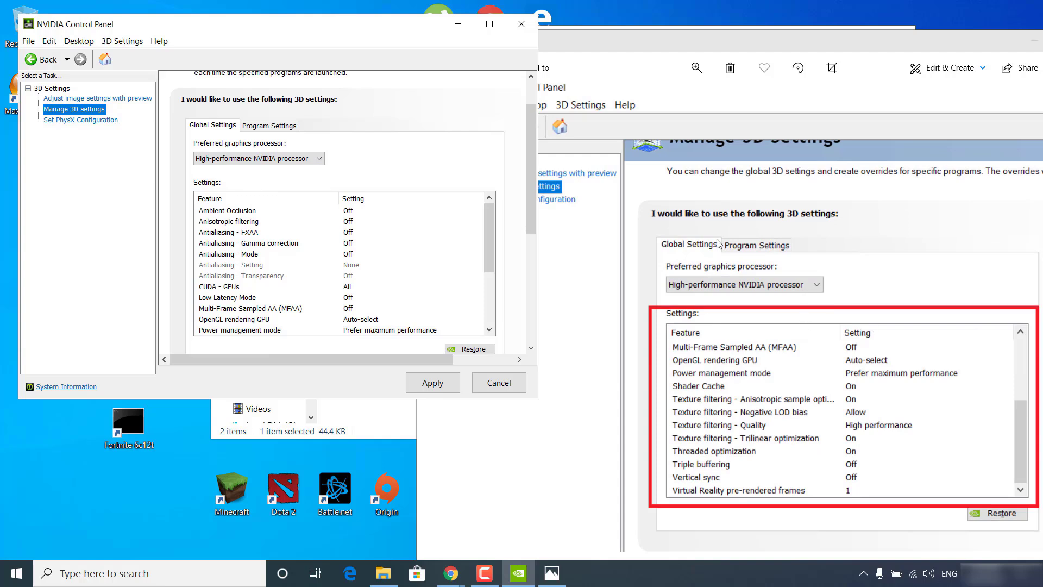
scroll(357, 277, down, 2)
scroll(358, 277, up, 2)
click(765, 39)
double_click(934, 47)
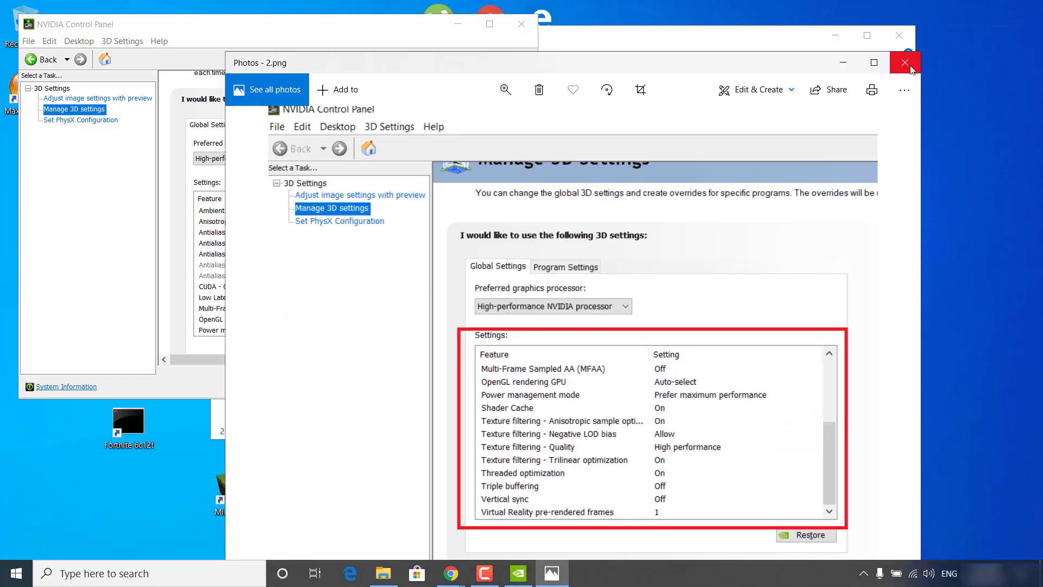
click(905, 63)
double_click(456, 142)
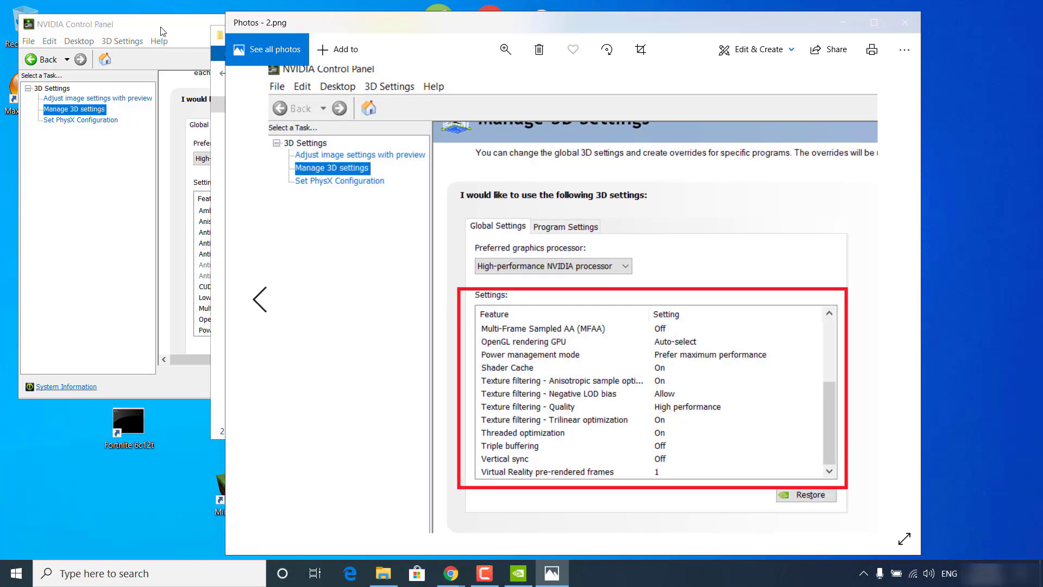
click(163, 31)
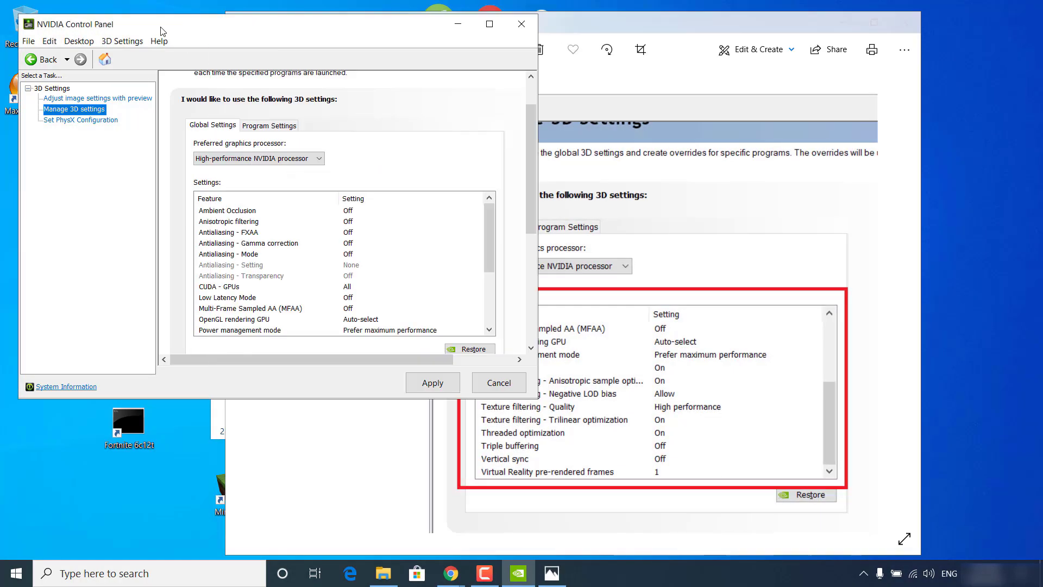
drag(625, 30, 771, 29)
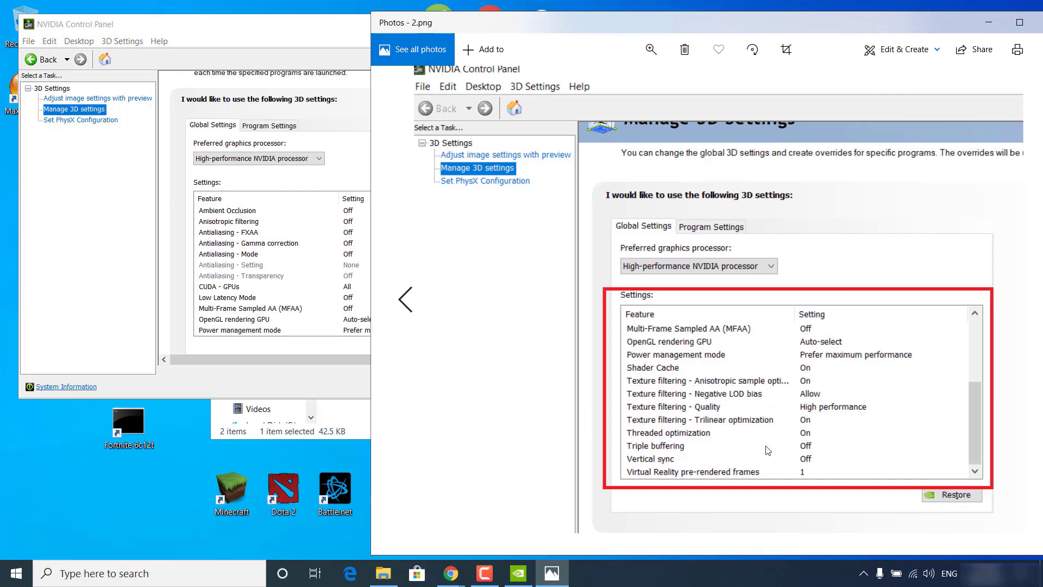
click(1019, 22)
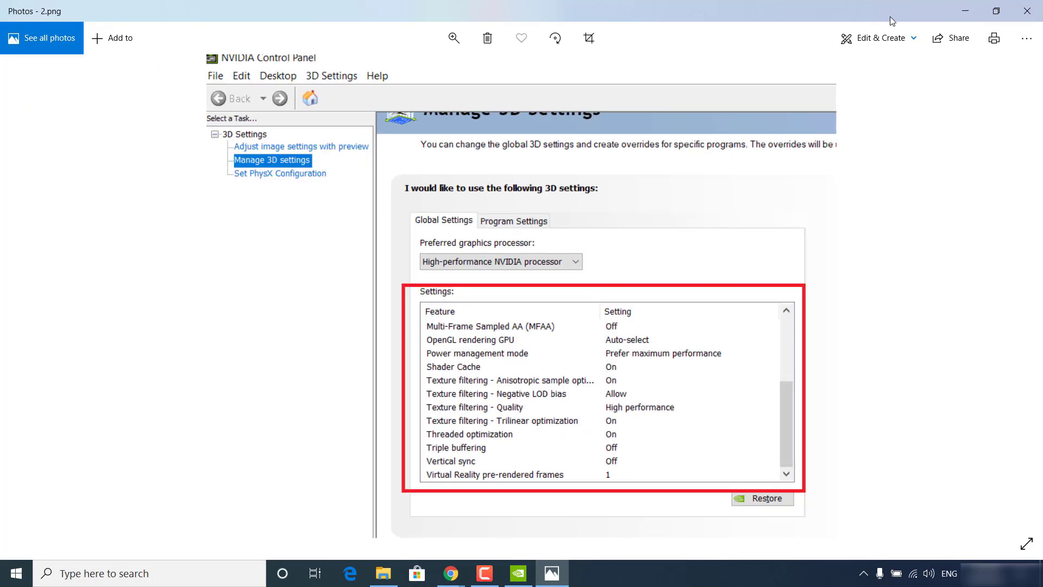
click(1028, 10)
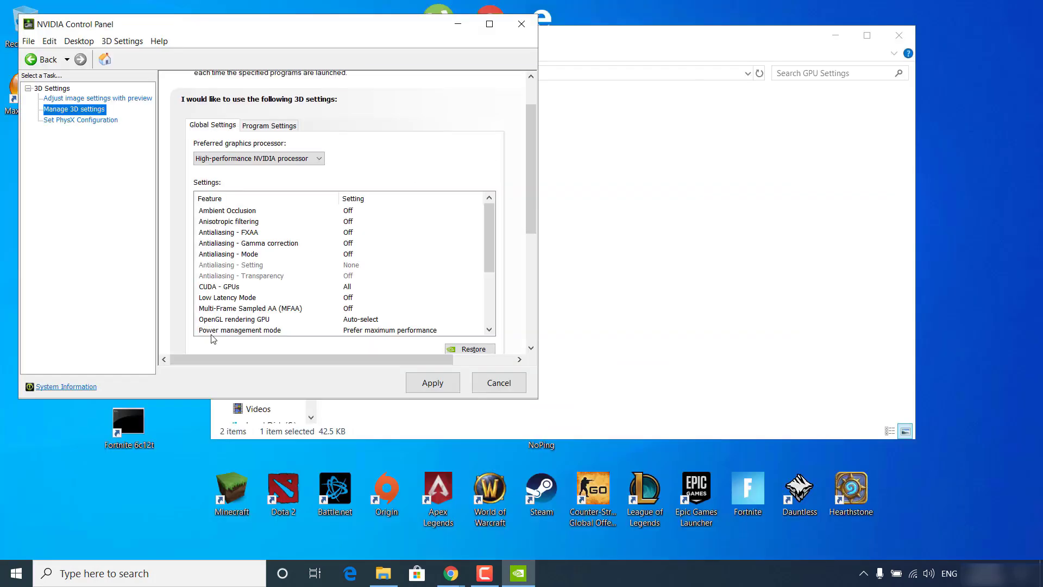
Apply the global 3D settings, close NVIDIA Control Panel and go back to the GPU Settings folder
click(434, 385)
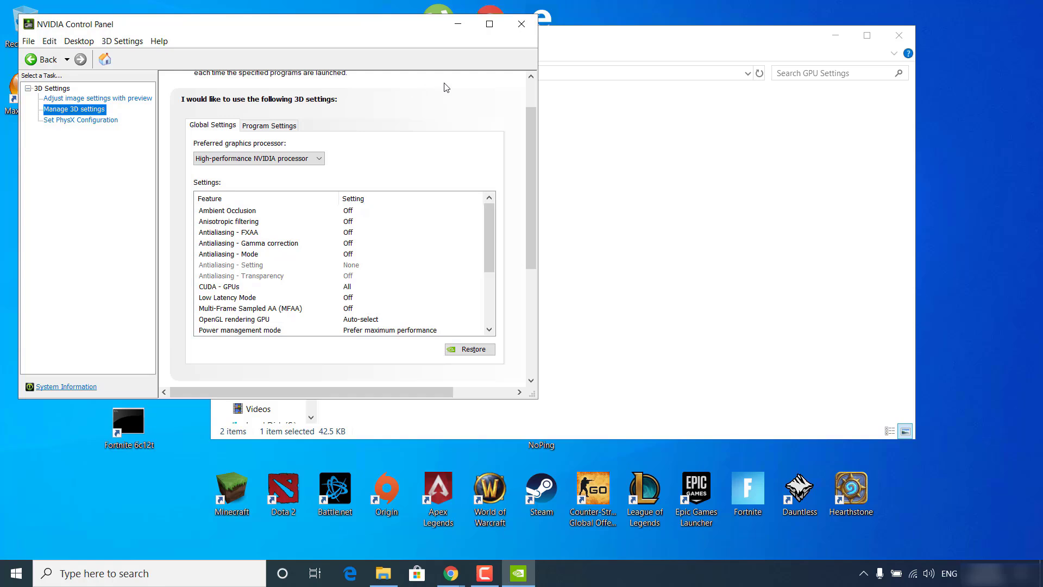
click(522, 25)
click(485, 290)
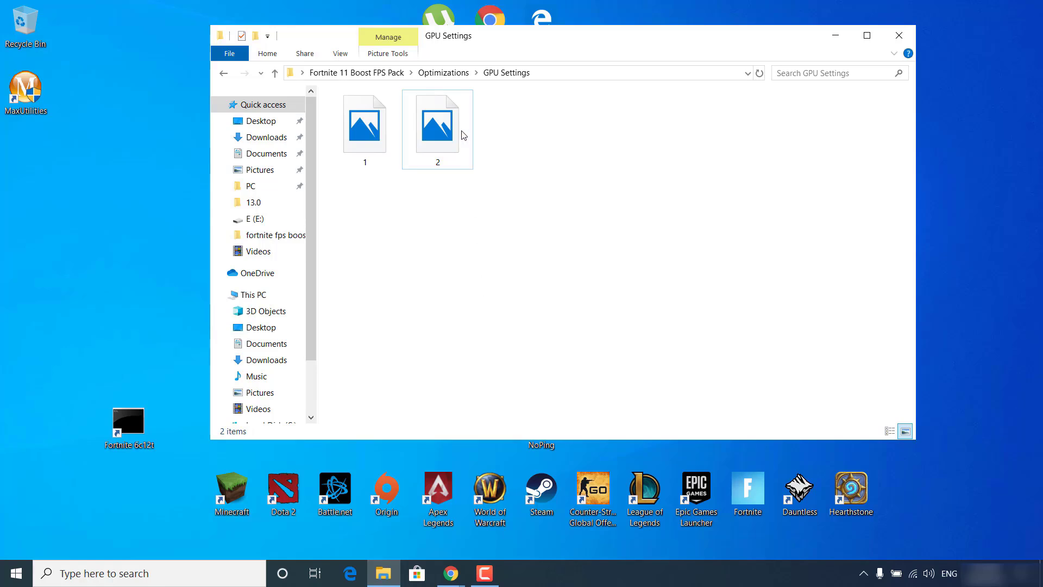
Launch Intelligent standby list cleaner ISLC from the ISLC v1.0.1.6 folder and display its settings window
click(444, 73)
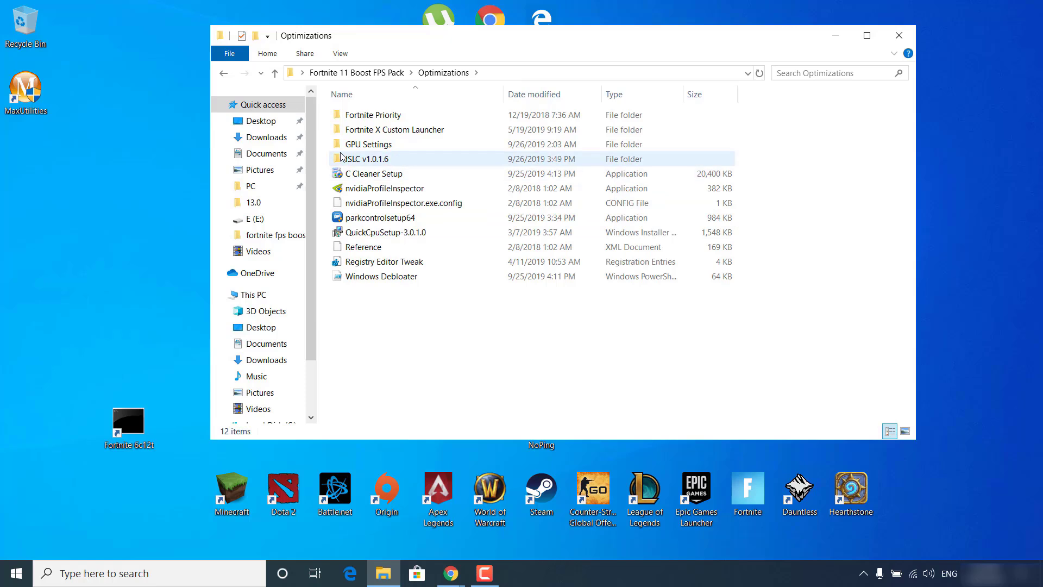
double_click(358, 160)
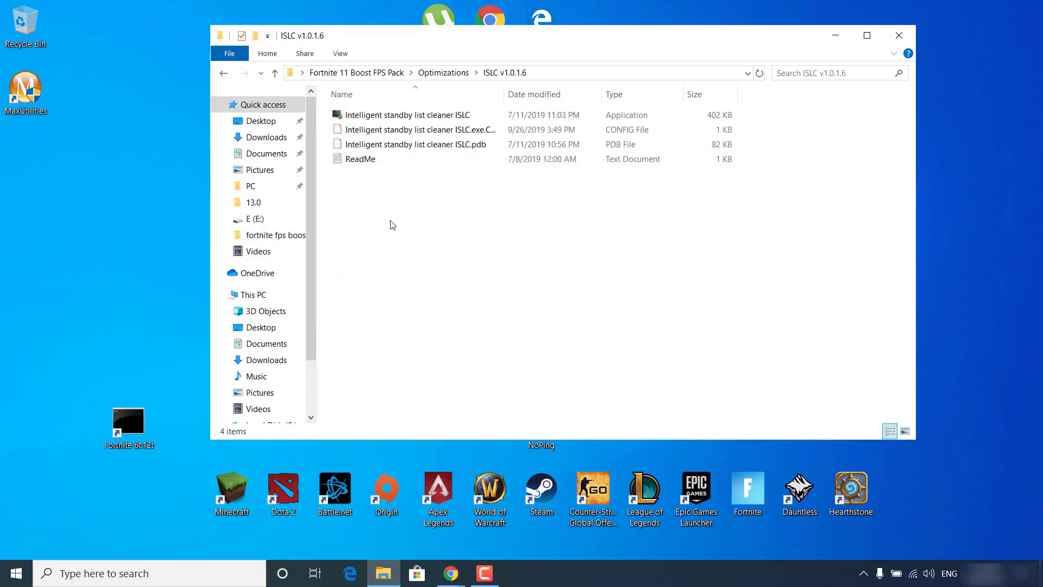
click(435, 116)
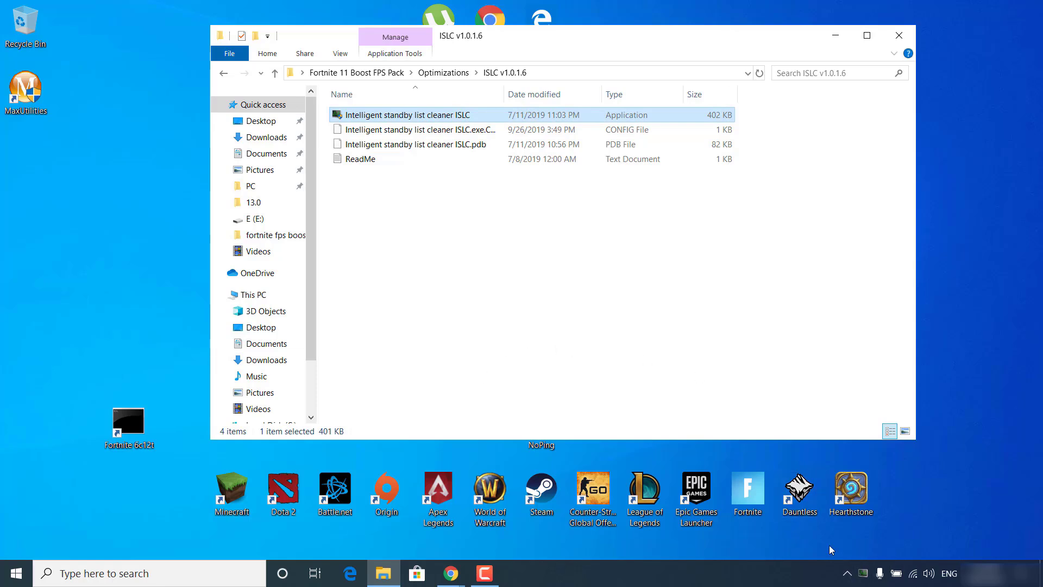
click(848, 572)
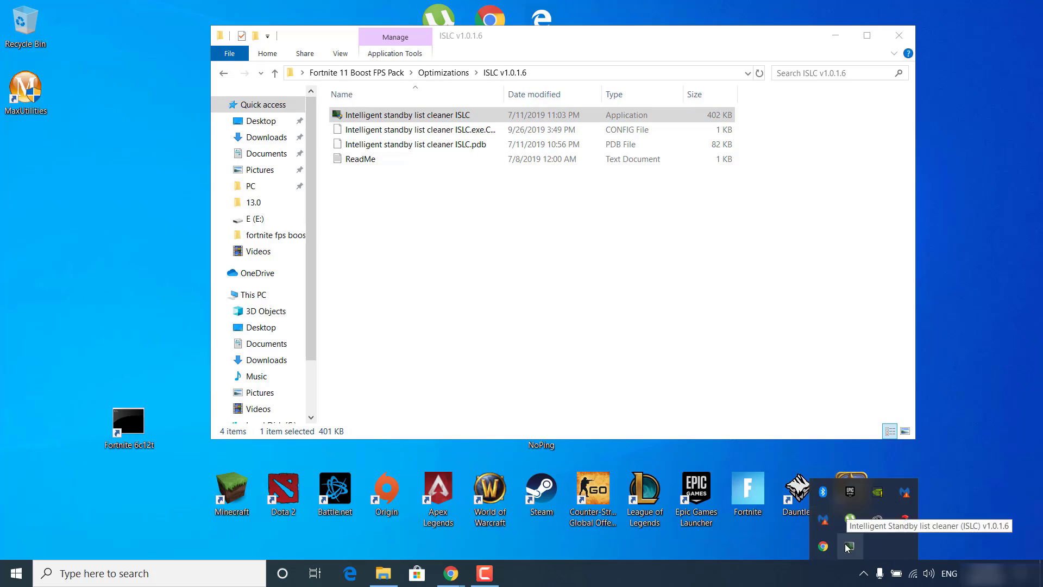
double_click(848, 547)
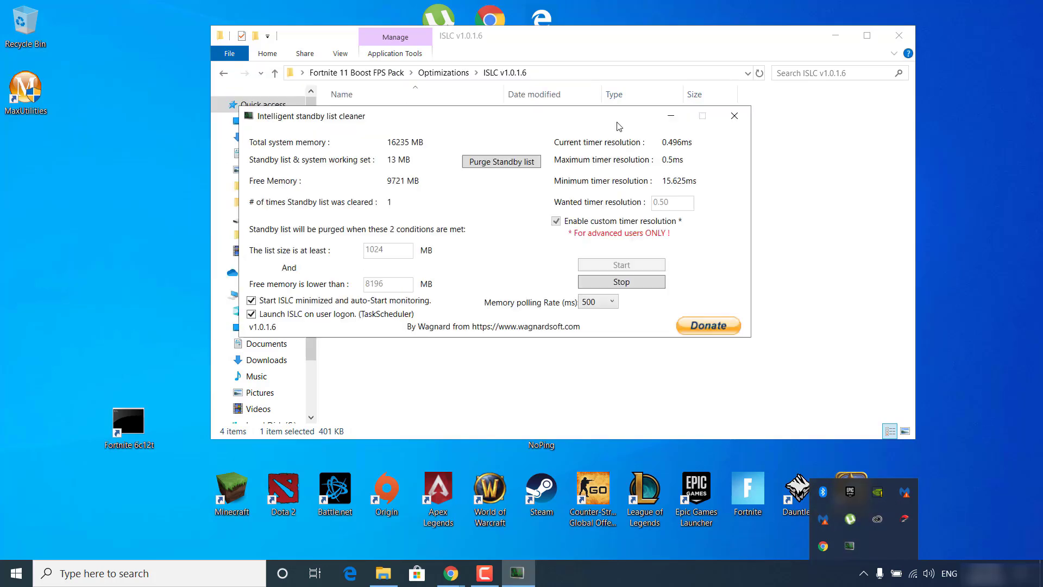
Stop ISLC monitoring and set the threshold for free memory being lower than to 8196 MB
click(584, 287)
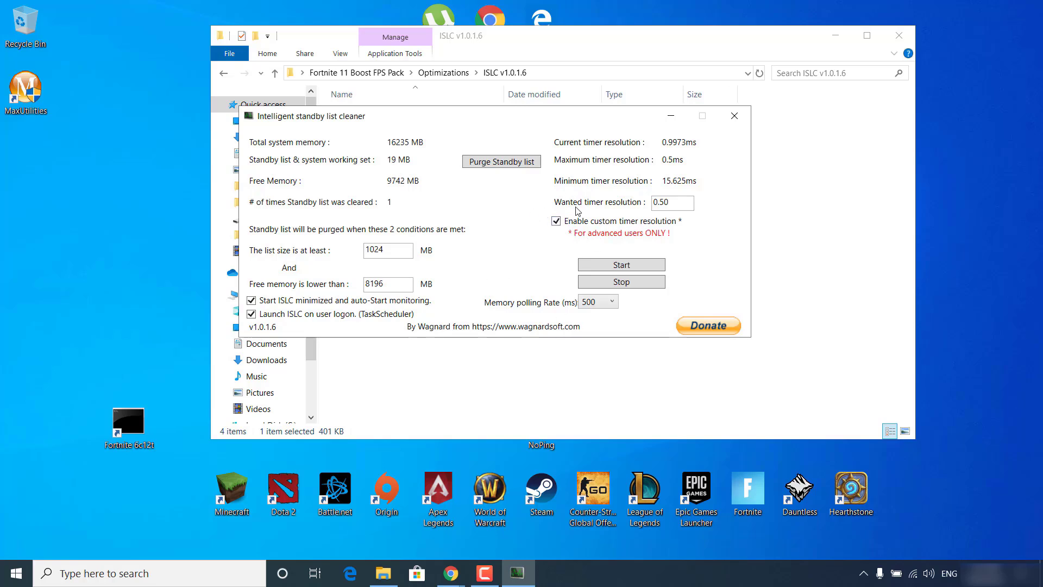
double_click(669, 204)
click(665, 204)
double_click(395, 251)
click(402, 283)
drag(397, 287, 305, 269)
text(40)
drag(397, 280, 304, 280)
text(8196)
Purge the standby list, restart ISLC monitoring and close its window
click(478, 162)
click(613, 266)
click(734, 118)
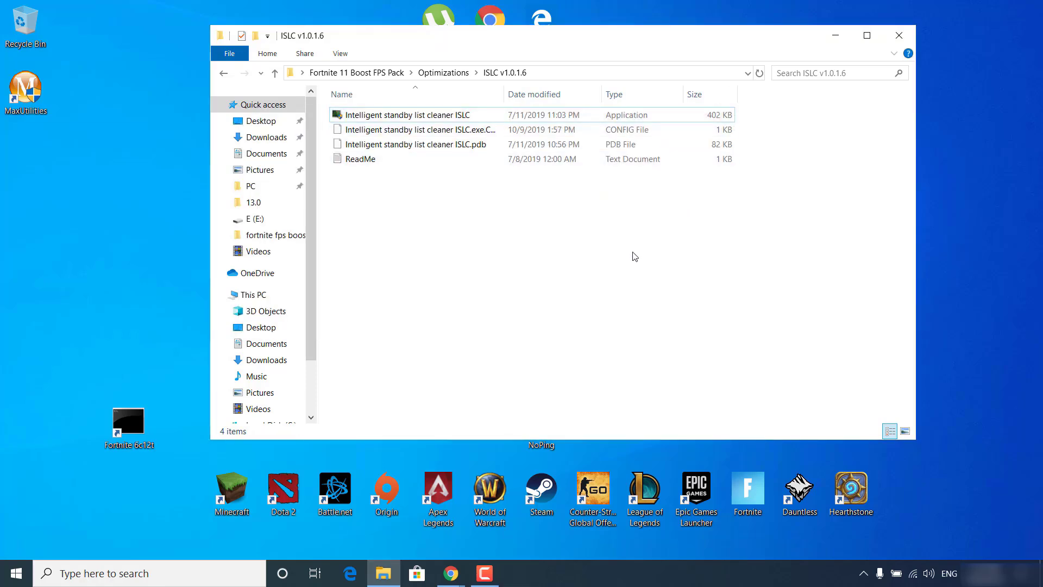
Install CCleaner v5.61 from C Cleaner Setup in the Optimizations folder without CCleaner Browser, and run it
click(441, 76)
click(469, 336)
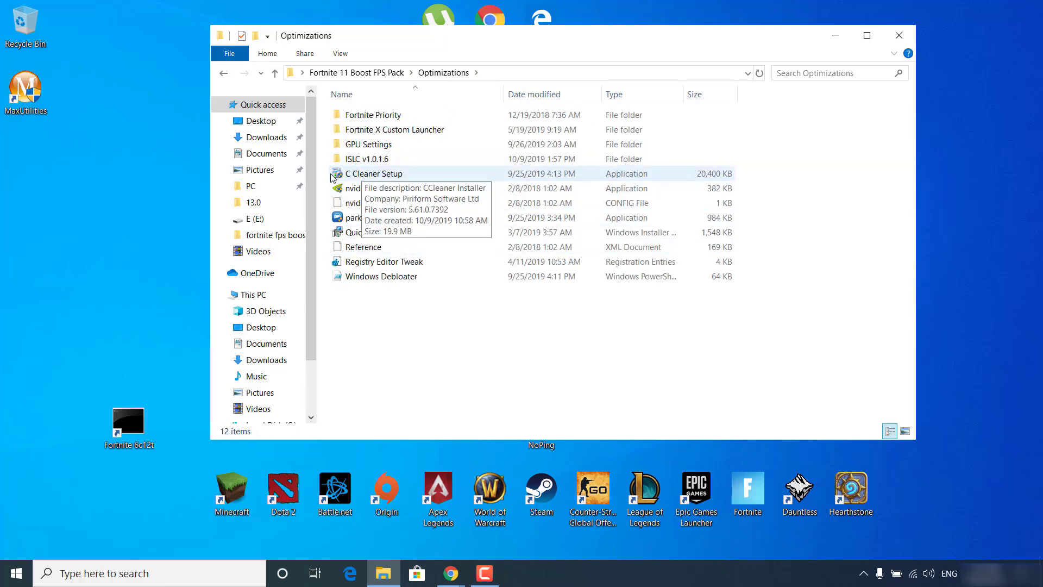
double_click(348, 174)
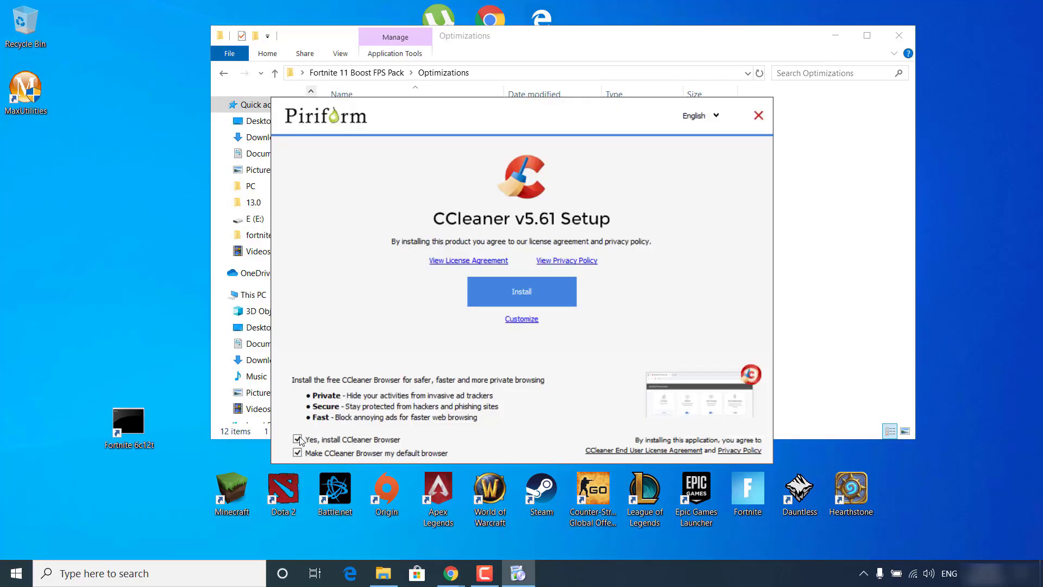
click(297, 440)
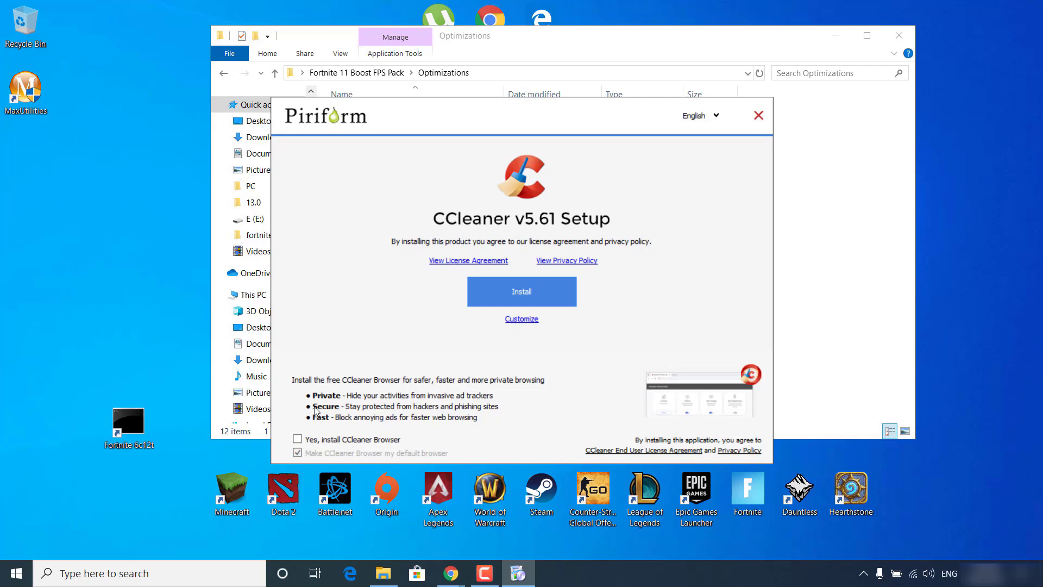
click(503, 305)
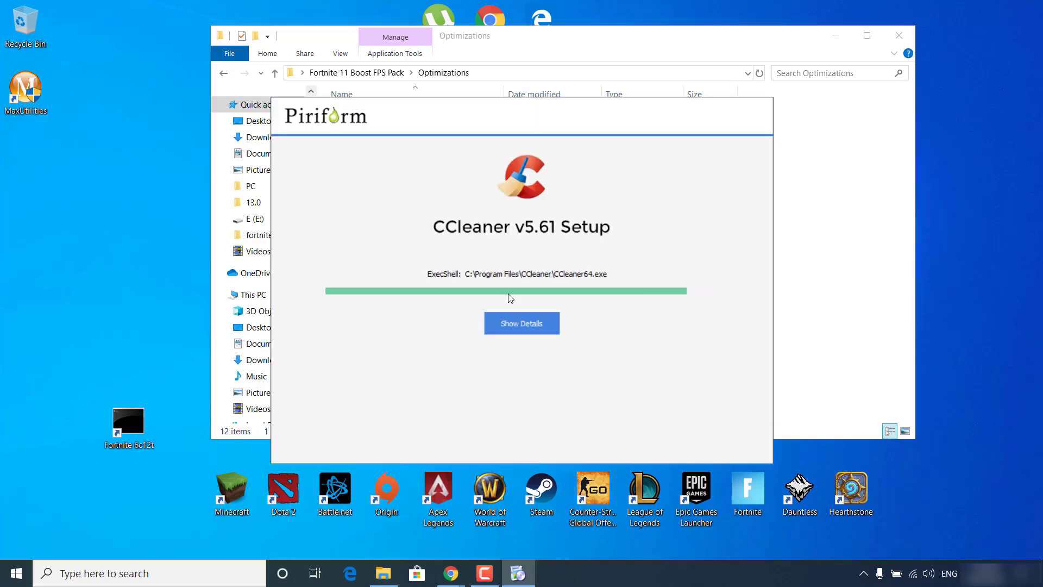
click(507, 292)
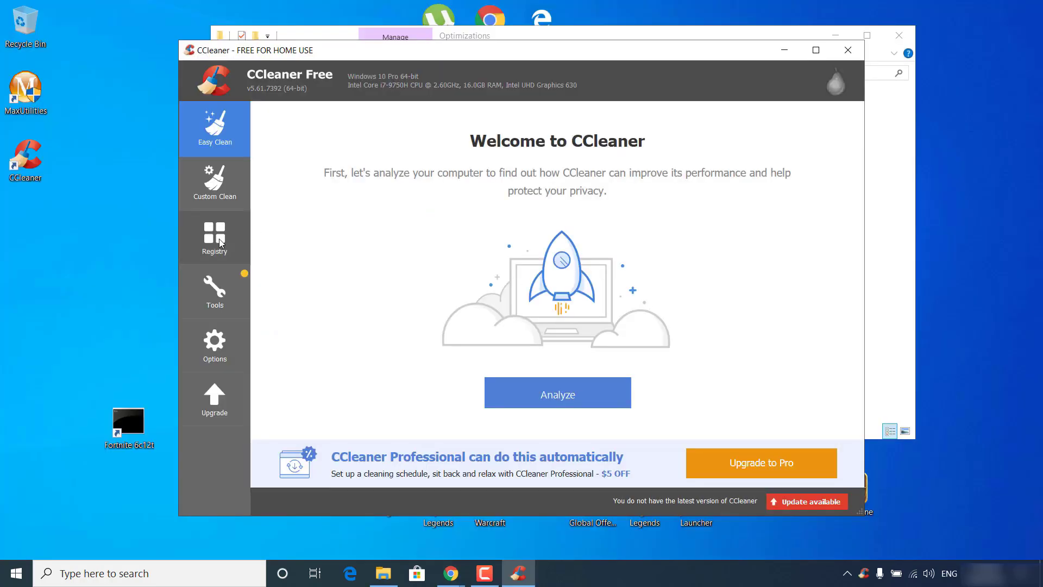
Scan the registry for issues in CCleaner, fix all selected issues without a registry backup, and close CCleaner
click(237, 236)
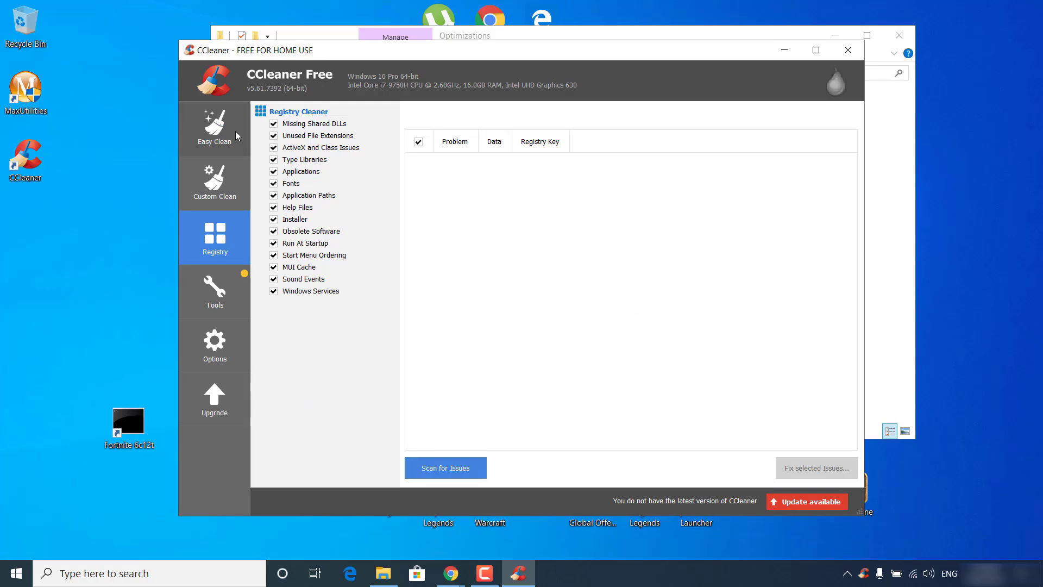
click(452, 482)
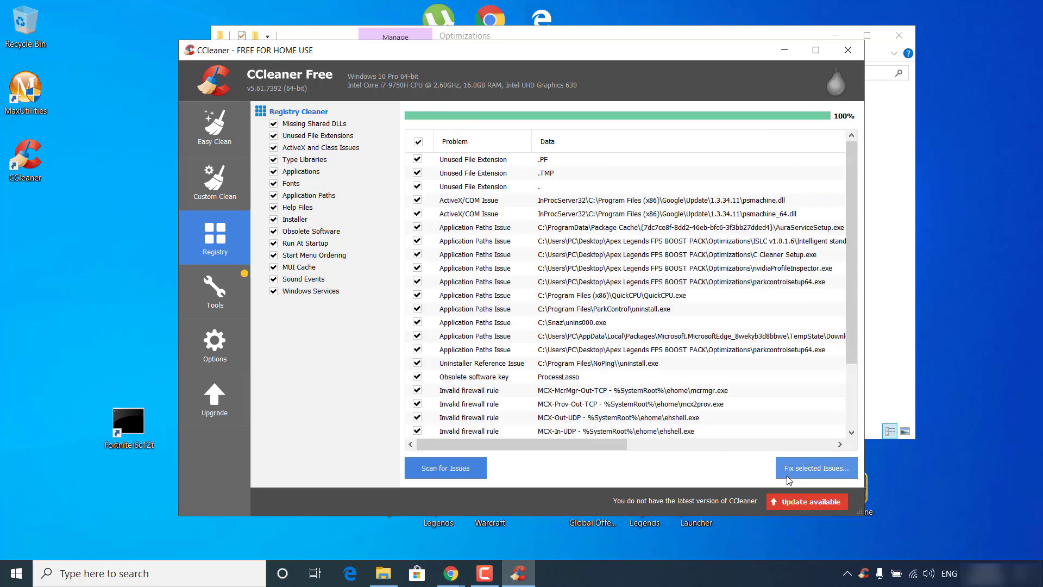
click(794, 476)
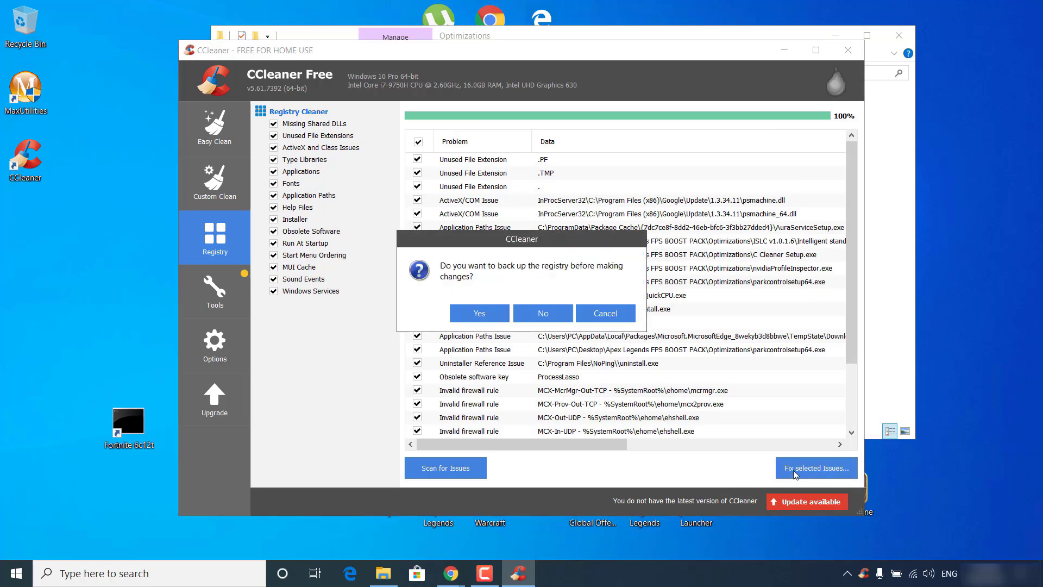
click(537, 314)
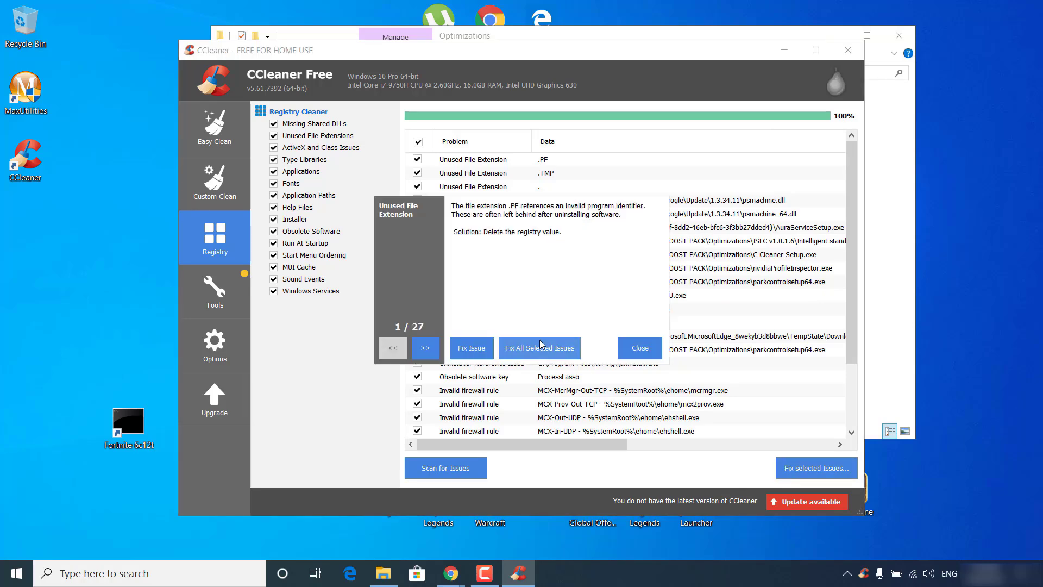
click(525, 353)
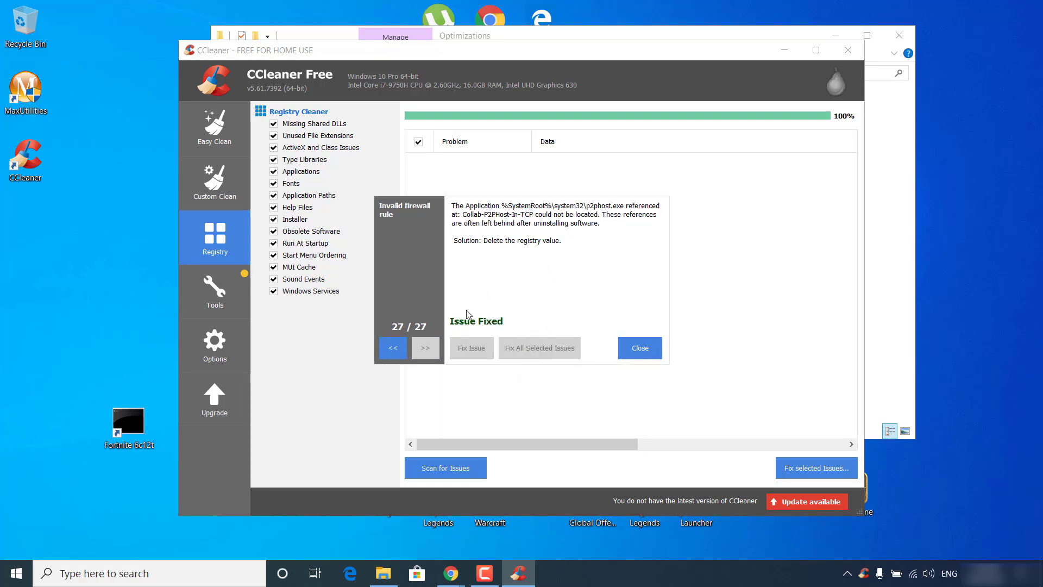
click(644, 350)
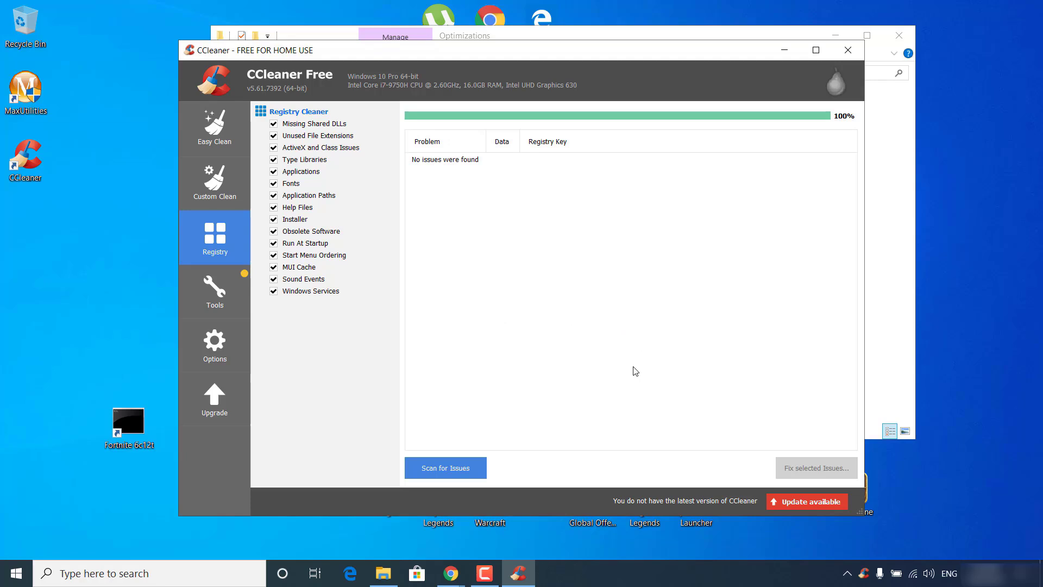
click(855, 54)
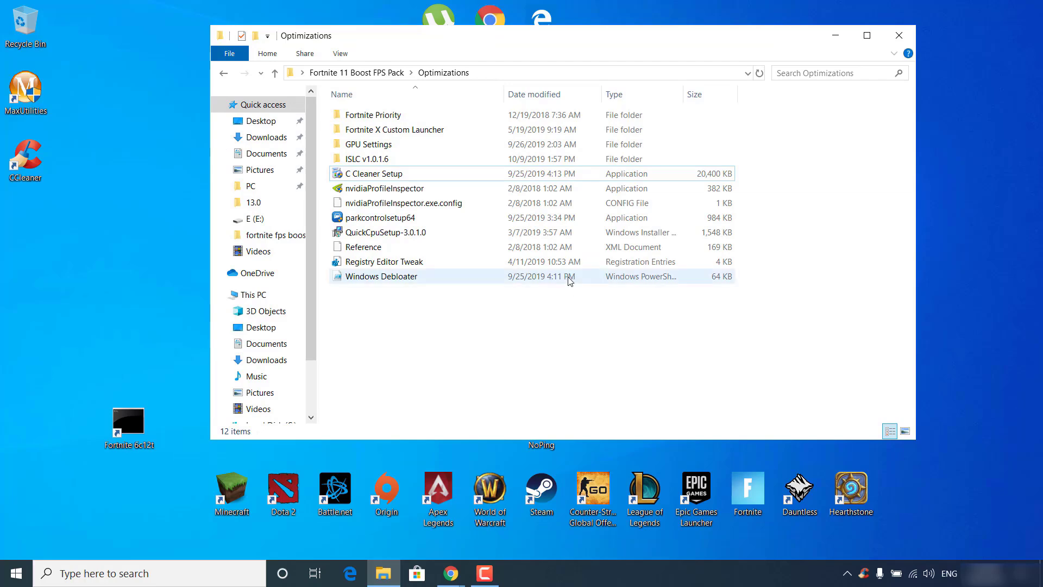
Launch nvidiaProfileInspector from the Optimizations folder and load the Fortnite profile
double_click(476, 190)
click(634, 62)
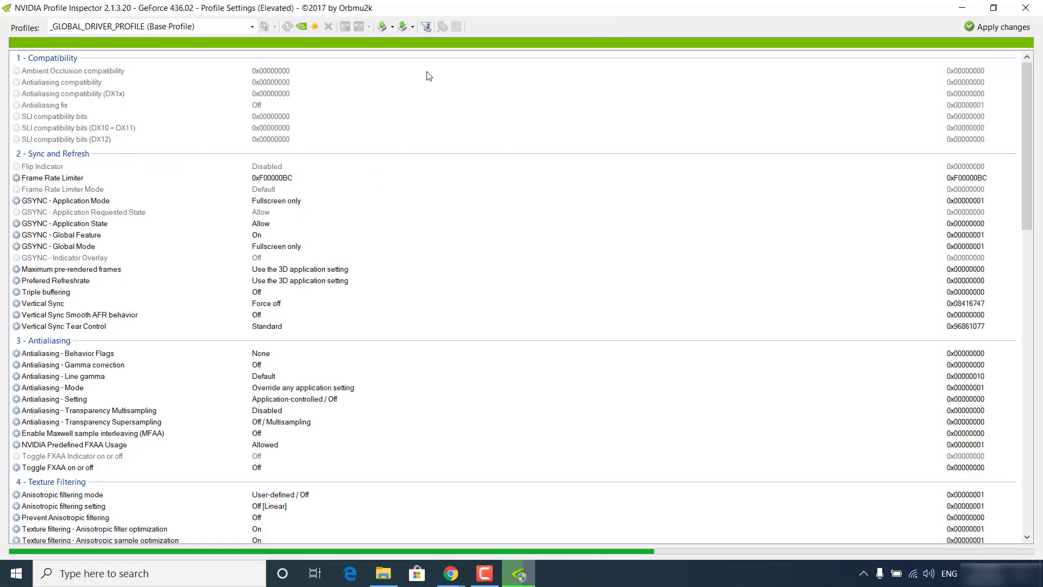
click(221, 28)
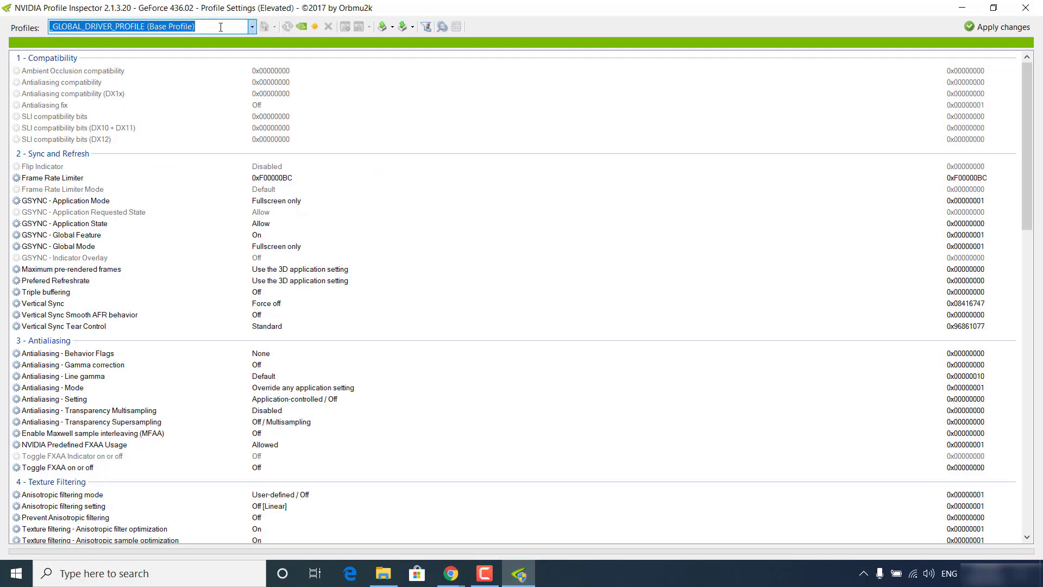
text(fortnit)
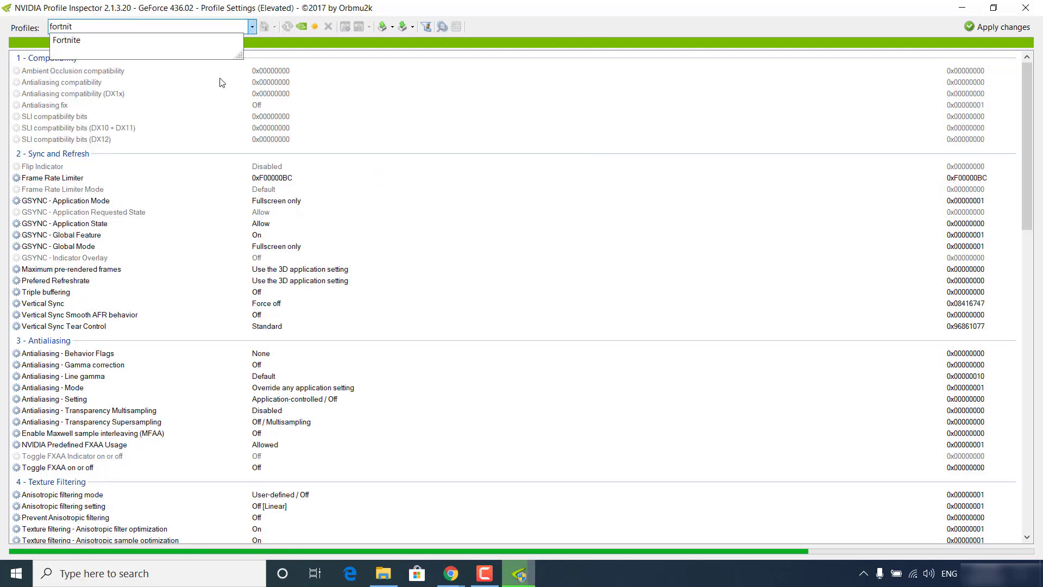
click(90, 44)
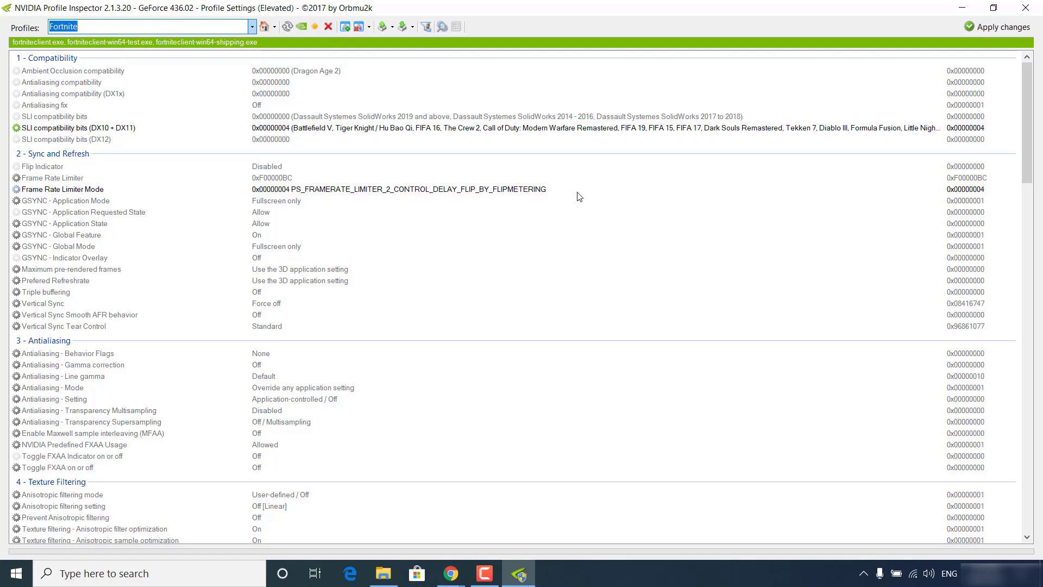
Set Frame Rate Limiter Mode to 0x00000004 PS_FRAMERATE_LIMITER_2_CONTROL_DELAY_FLIP_BY_FLIPMETERING, apply the changes and close NVIDIA Profile Inspector
click(745, 195)
click(864, 193)
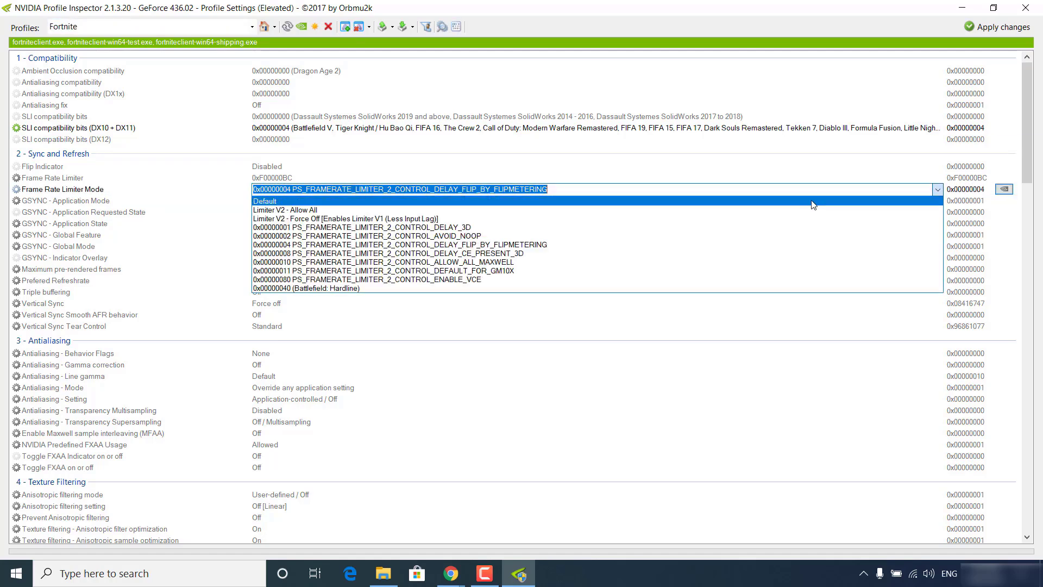
click(498, 245)
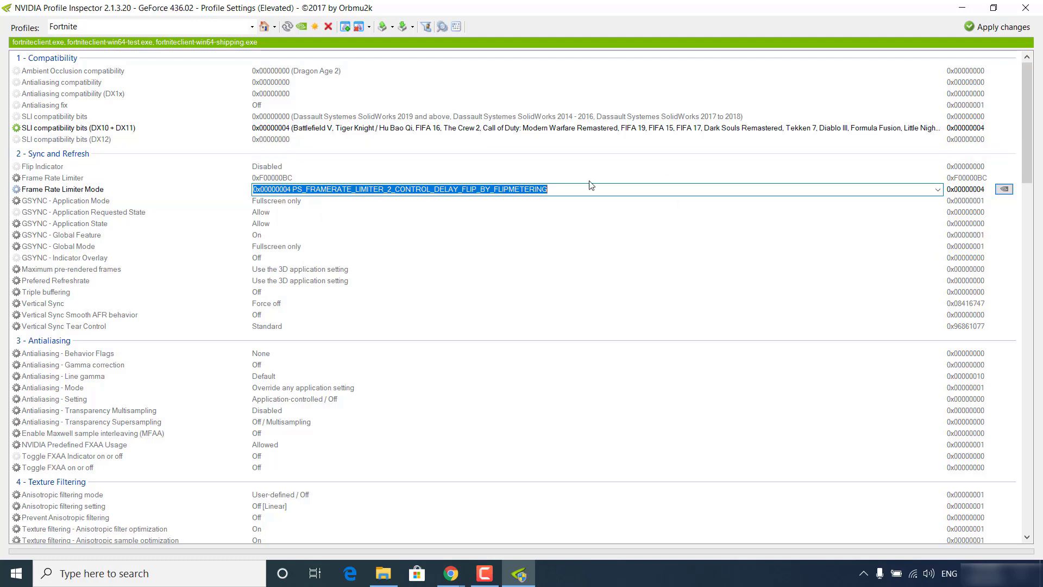
click(992, 29)
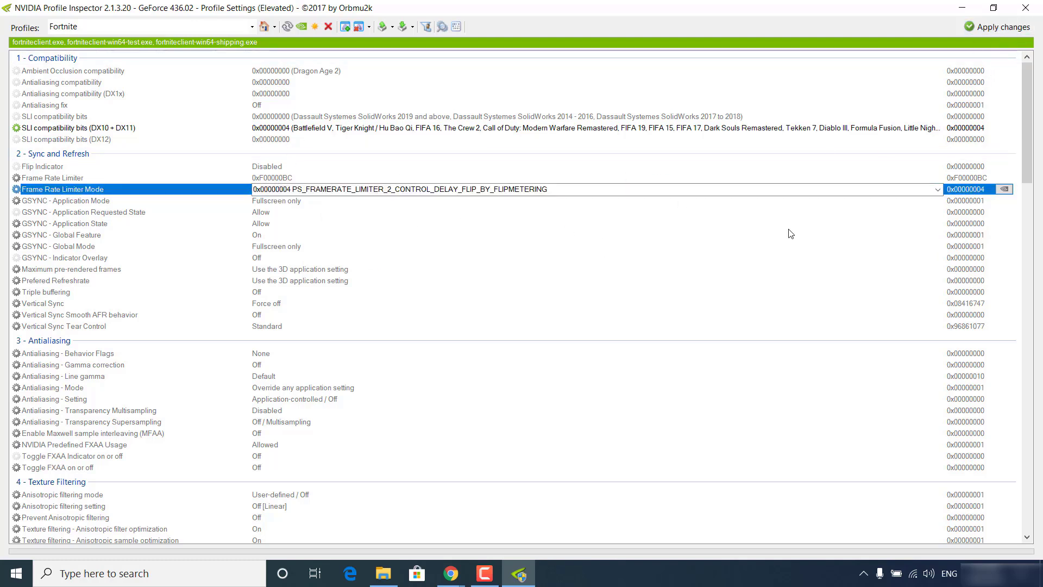
click(1032, 10)
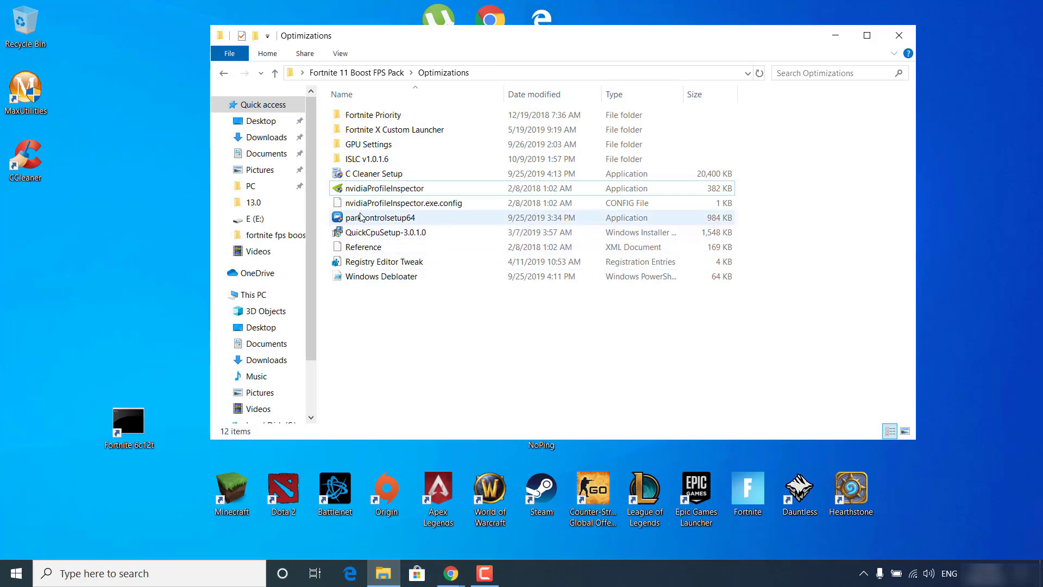
Install ParkControl in English from parkcontrolsetup64 and open it
double_click(389, 218)
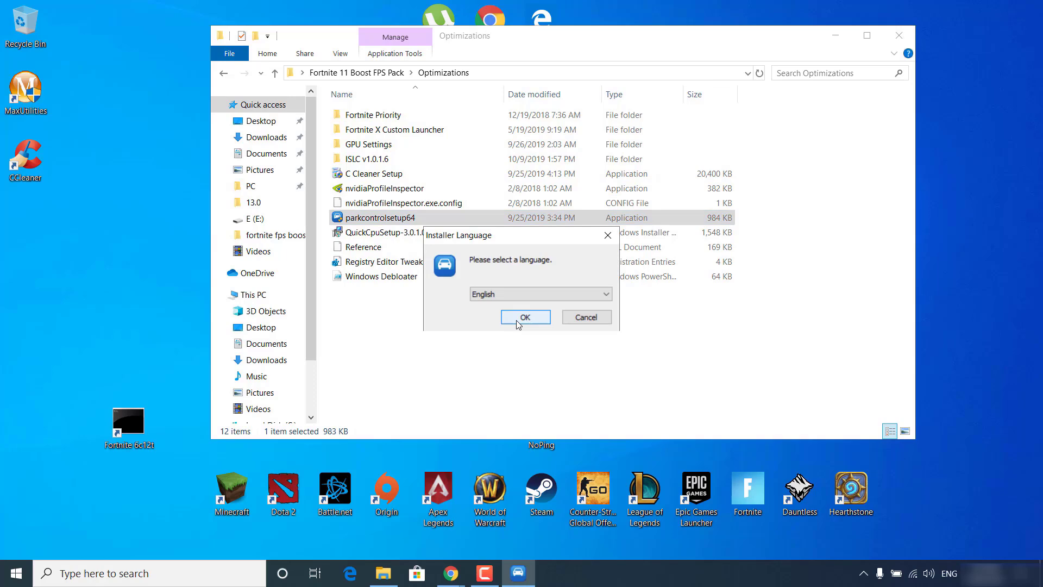
click(517, 322)
click(592, 395)
click(590, 396)
click(588, 394)
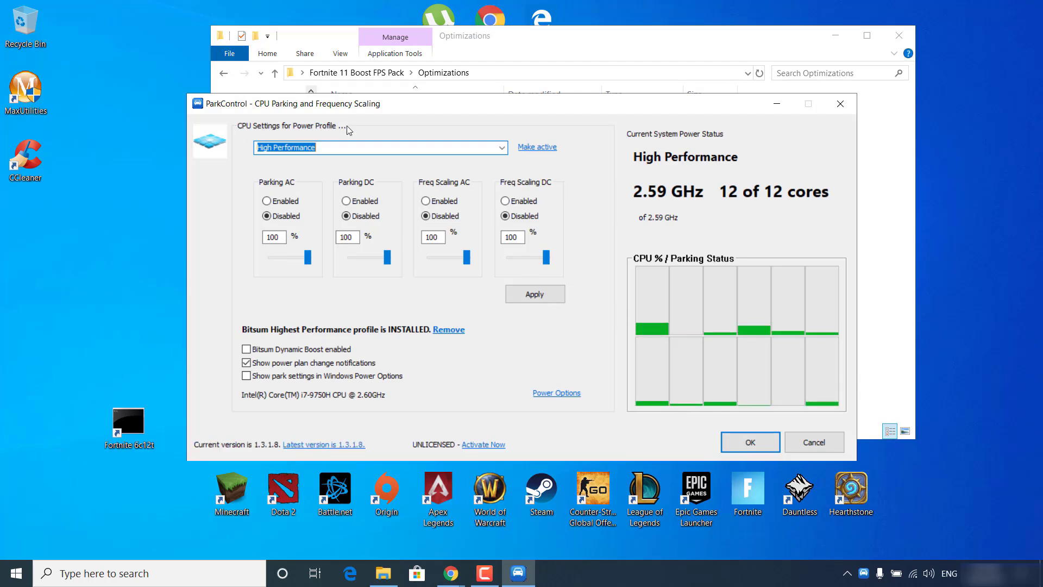
Choose the Bitsum Highest Performance power profile in ParkControl, apply its CPU settings and close ParkControl
click(502, 147)
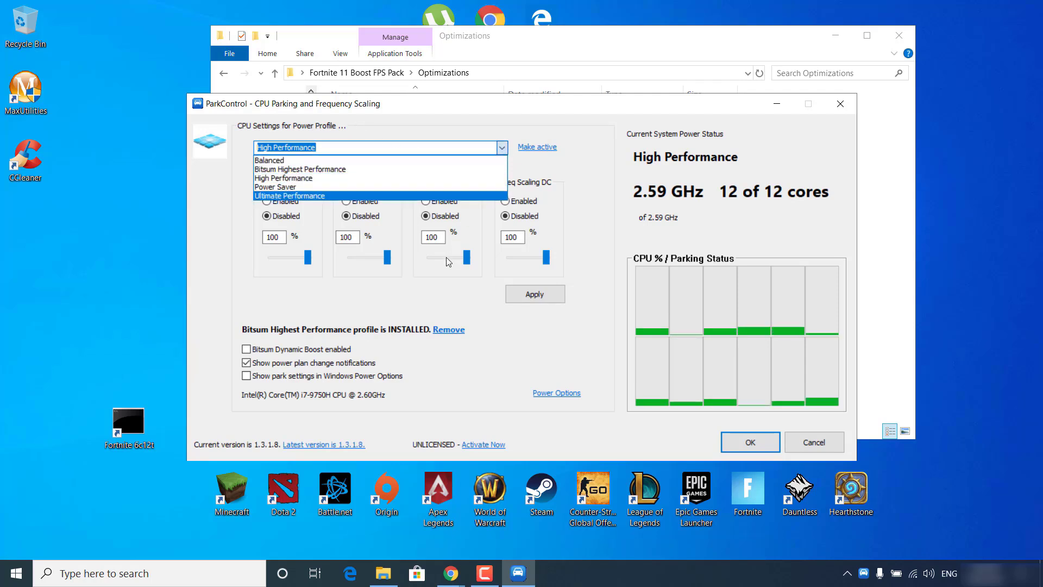
click(282, 170)
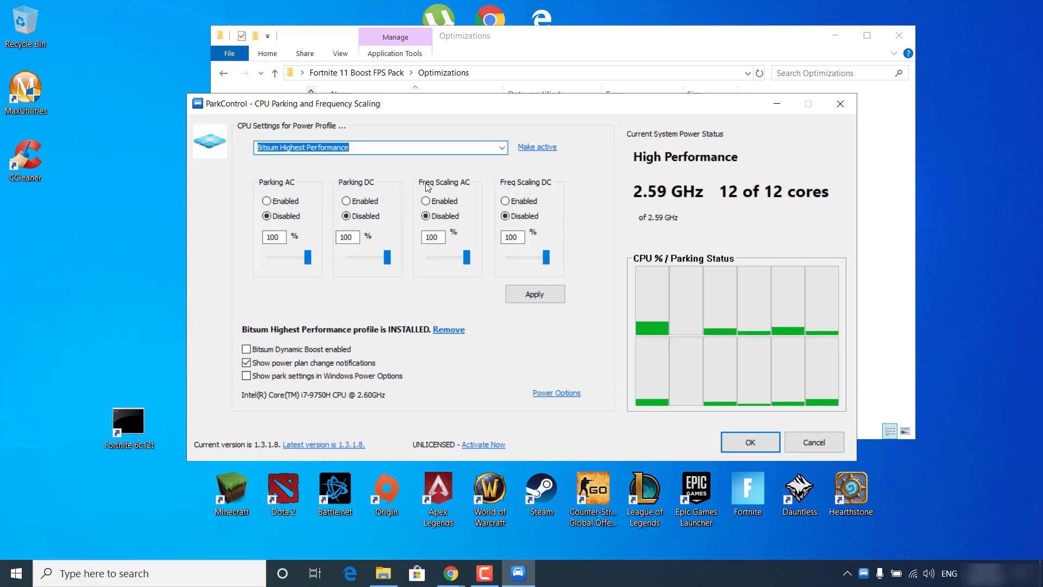
click(554, 297)
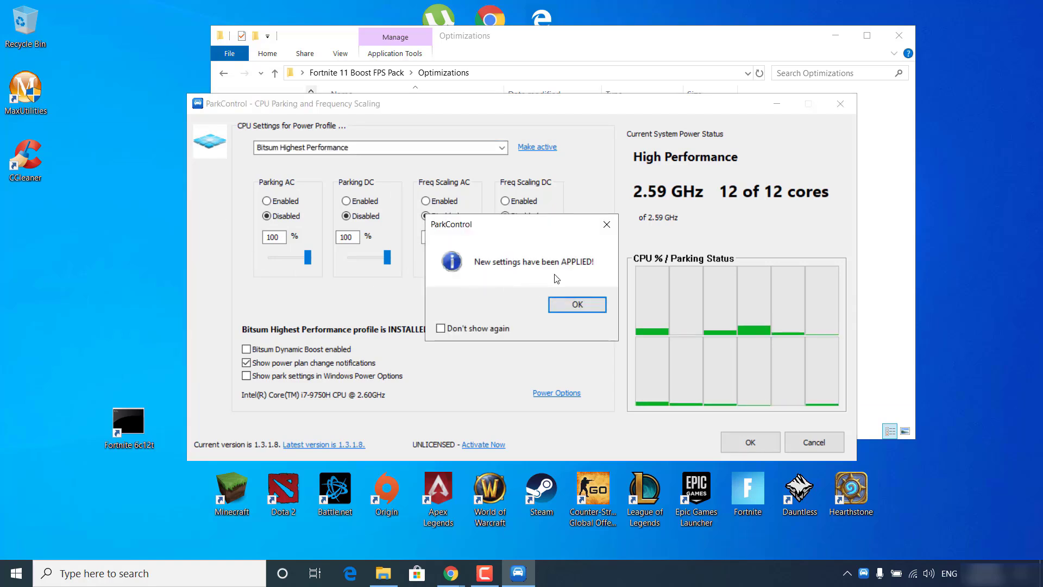
click(577, 305)
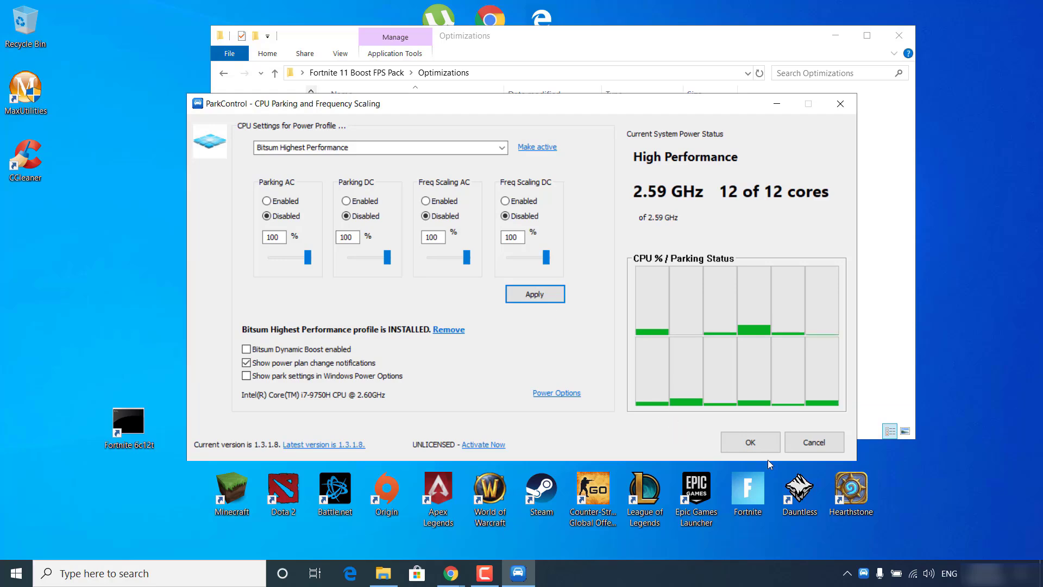
click(759, 447)
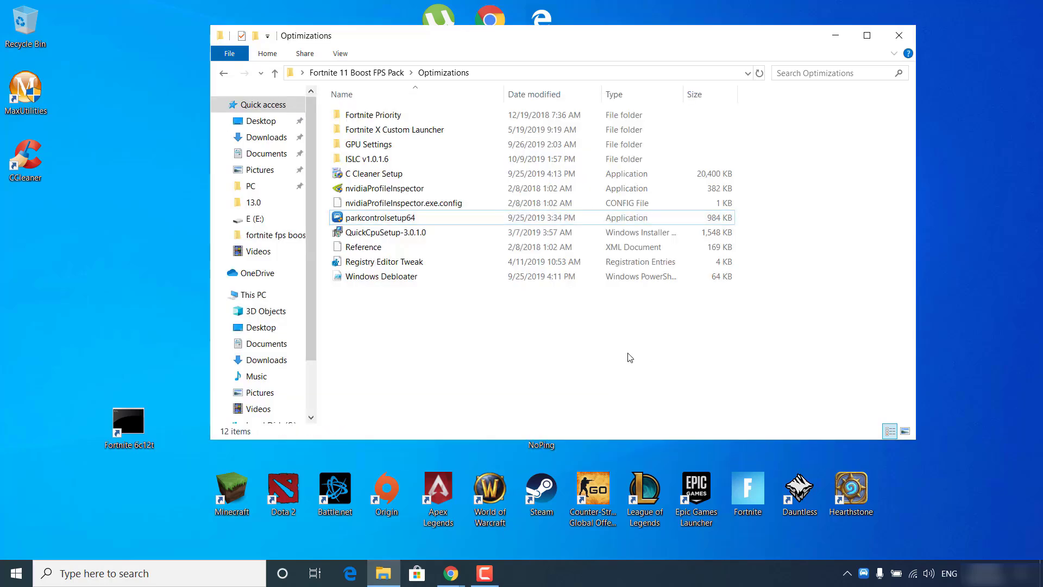
Install Quick CPU from QuickCpuSetup-3.0.1.0, accepting the license agreement and the default destination folder
double_click(381, 233)
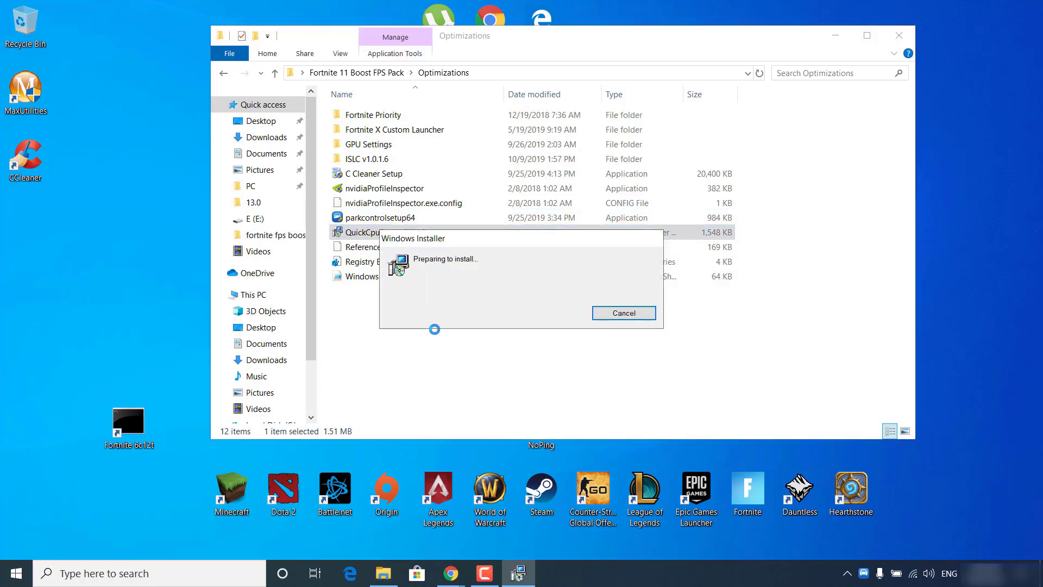
click(593, 392)
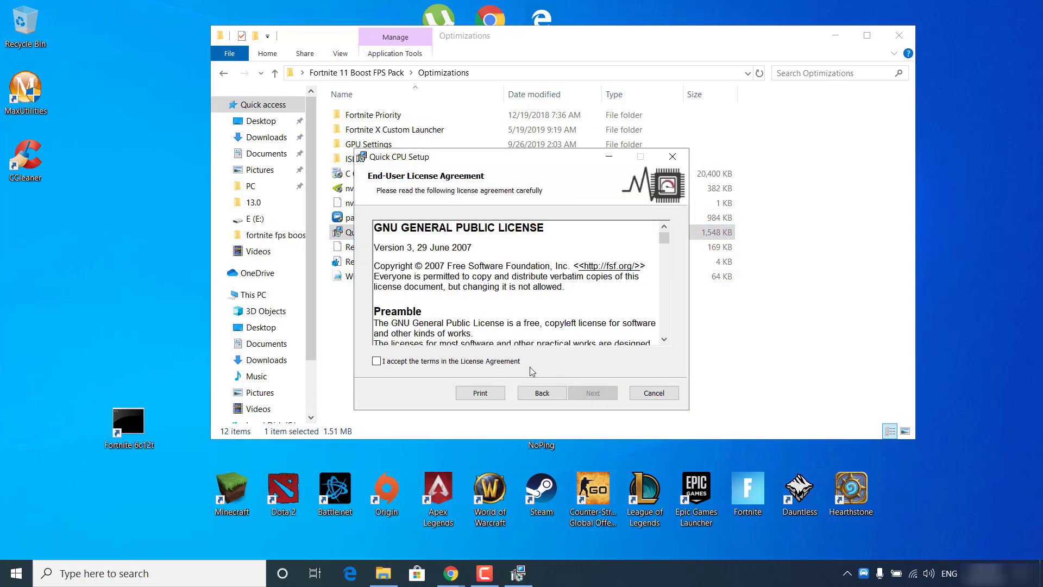
click(485, 362)
click(591, 392)
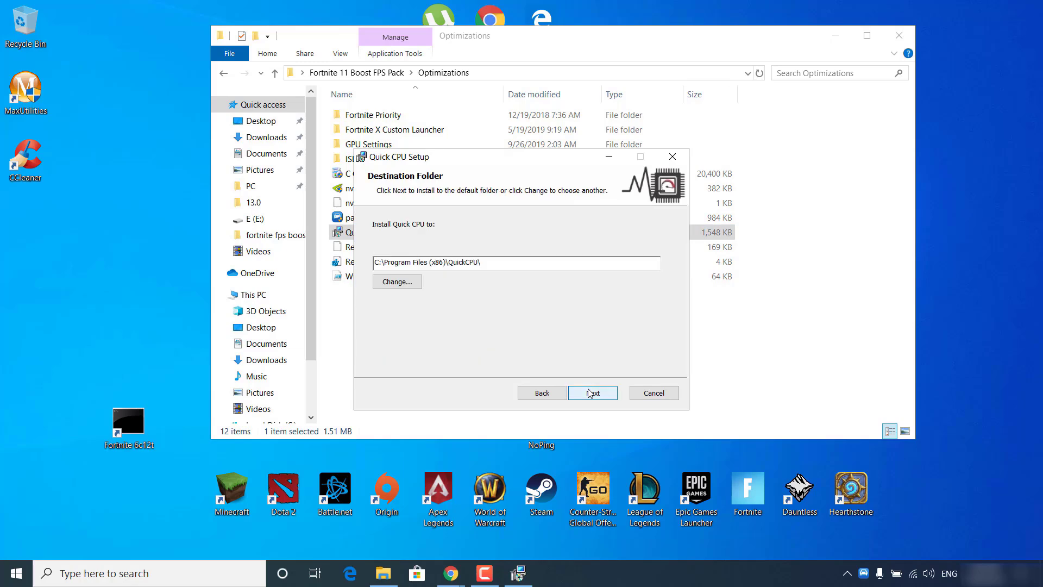
click(592, 392)
click(591, 391)
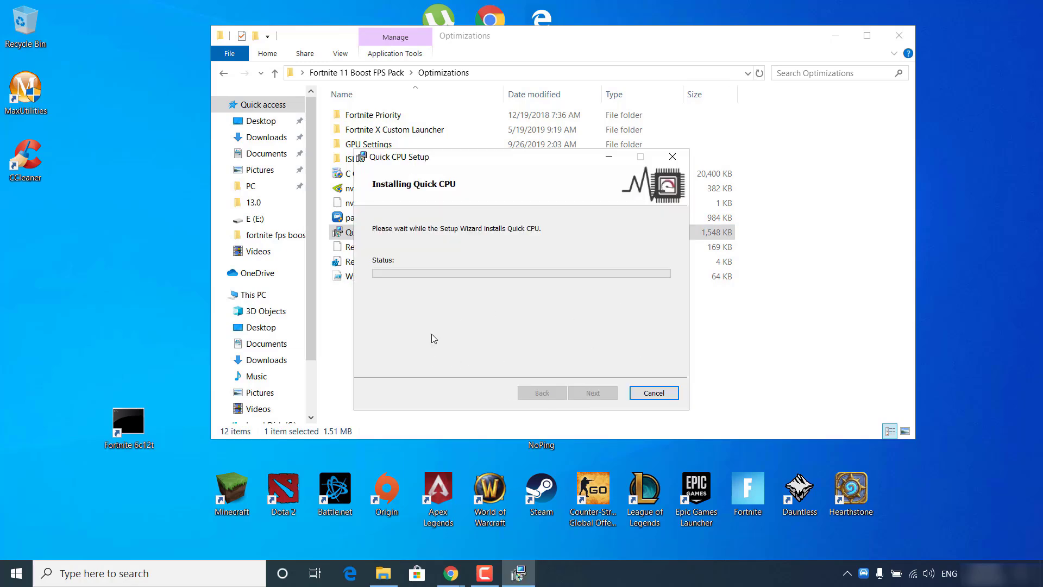
Move the Fortnite 6c12t shortcut beside Minecraft in the desktop's game row and put the CCleaner shortcut in the Recycle Bin
drag(152, 428, 185, 491)
drag(25, 158, 37, 37)
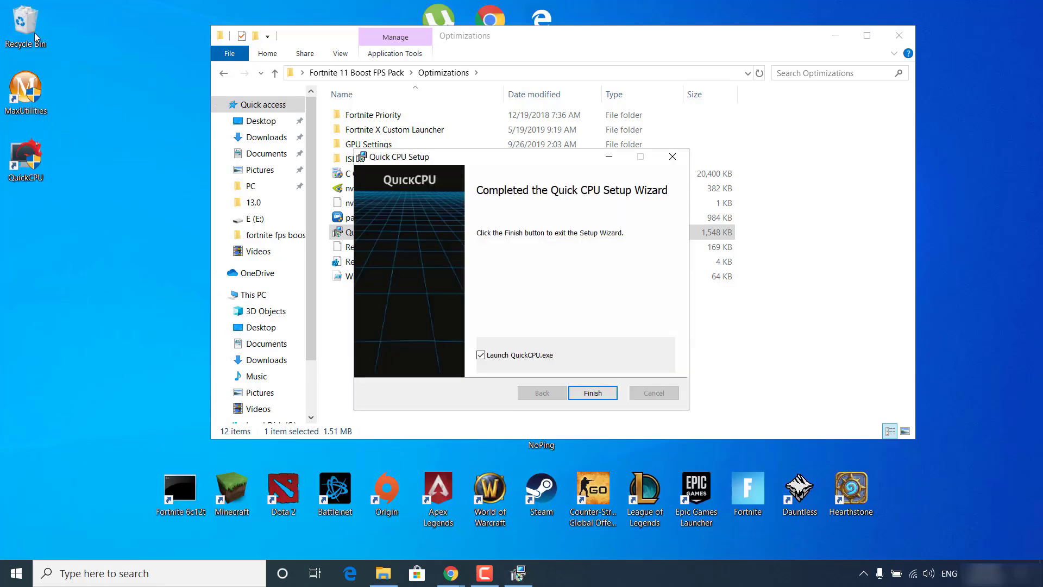
Finish the setup with Quick CPU launching, select the Bitsum Highest Performance power plan, apply the changes and close Quick CPU
click(584, 397)
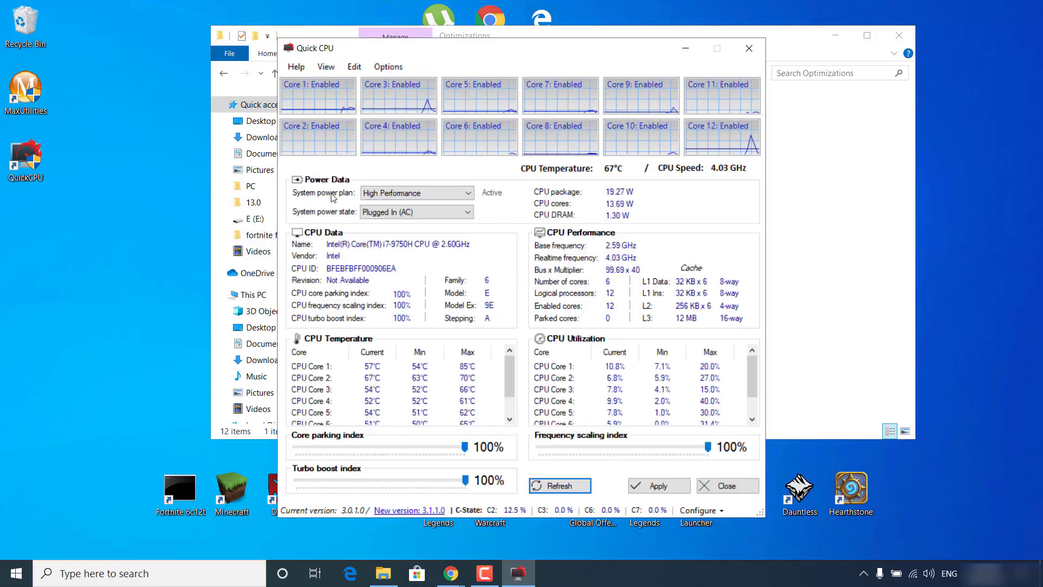
click(382, 194)
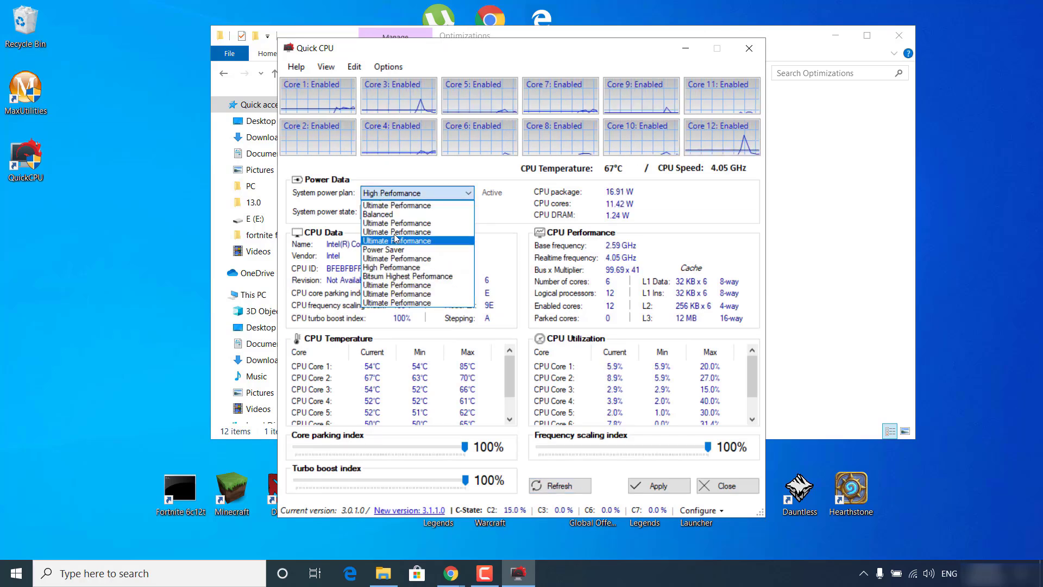
click(383, 276)
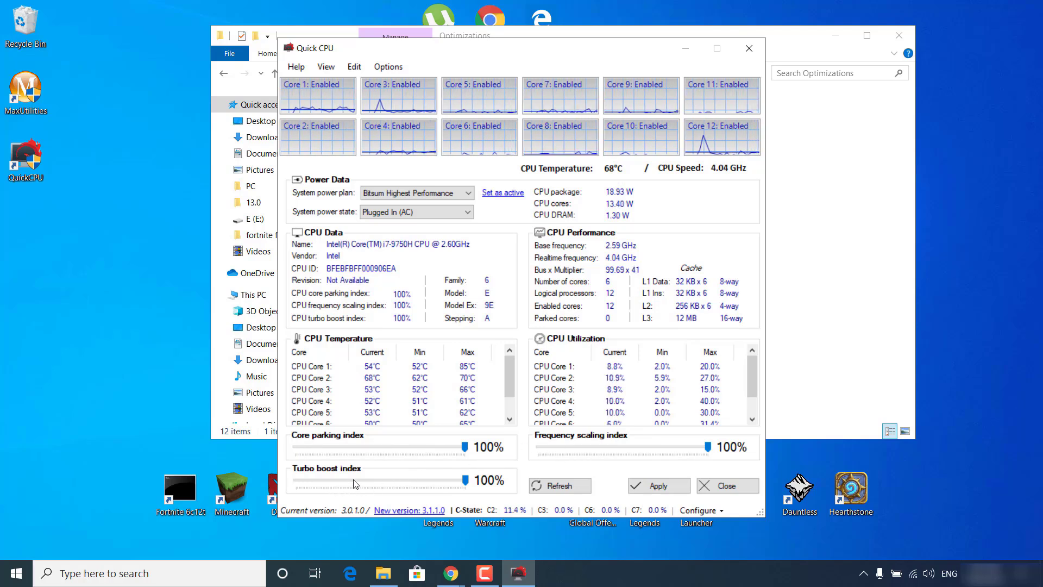
mouse_move(465, 480)
mouse_down()
mouse_move(383, 479)
mouse_move(465, 479)
mouse_up()
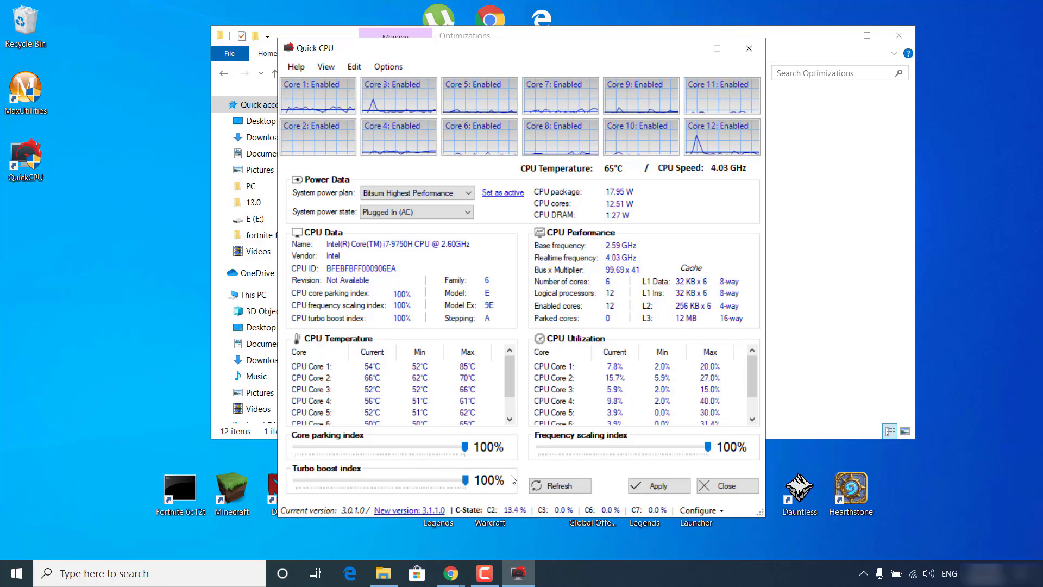
click(668, 481)
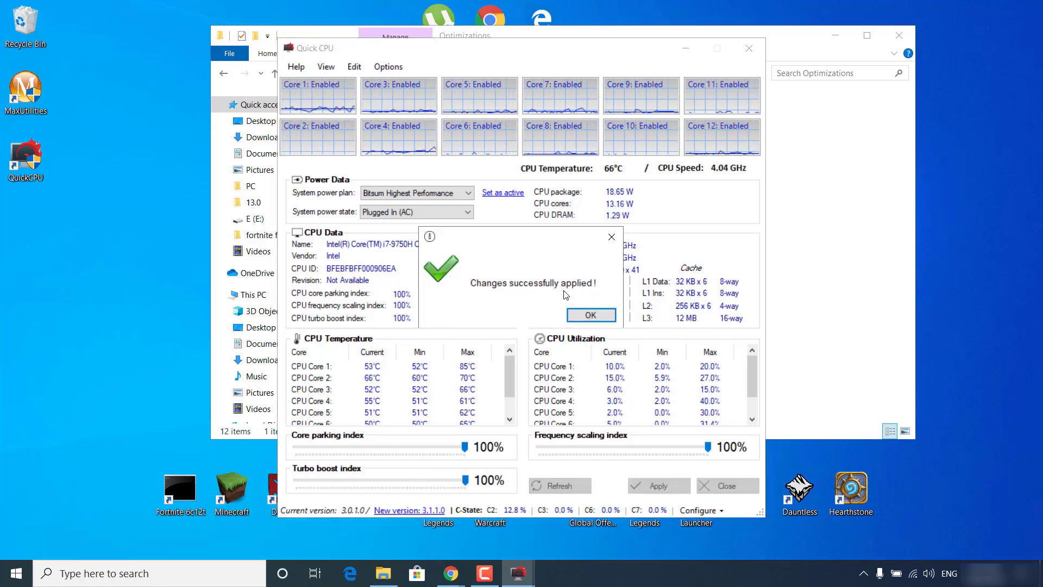
click(578, 314)
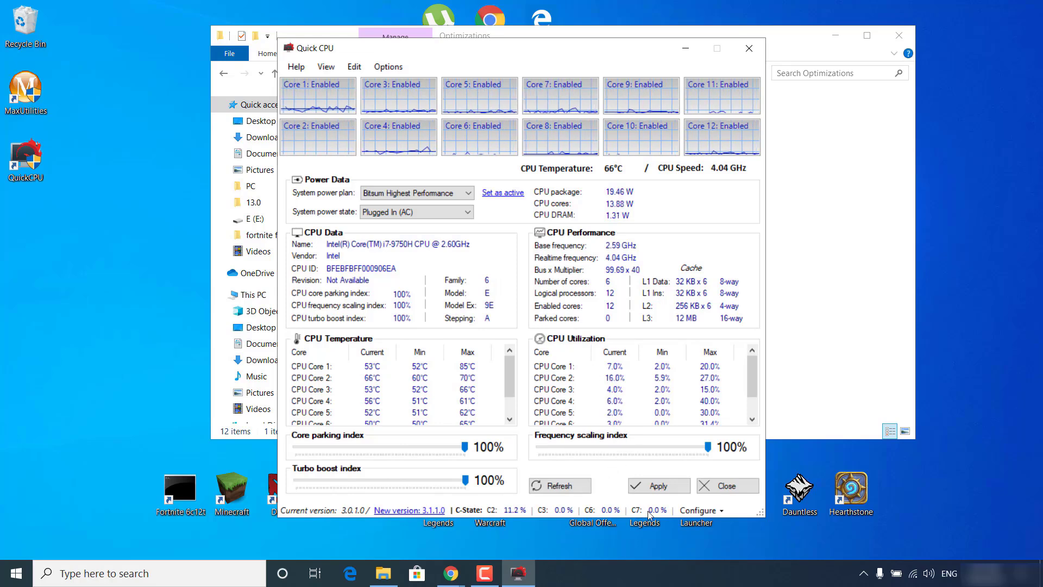
click(724, 487)
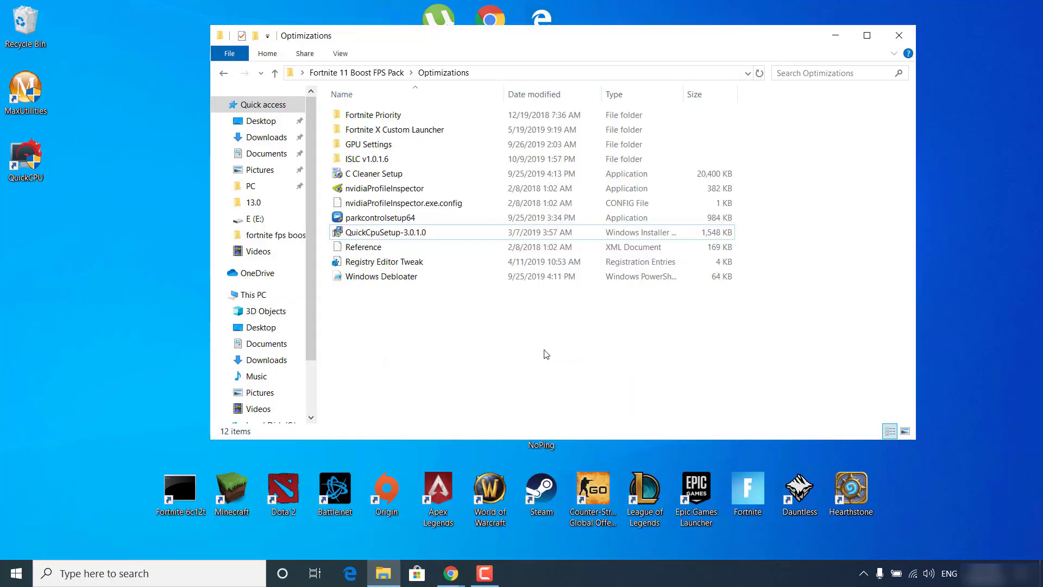
Add the Registry Editor Tweak file's keys and values to the Windows registry
click(383, 266)
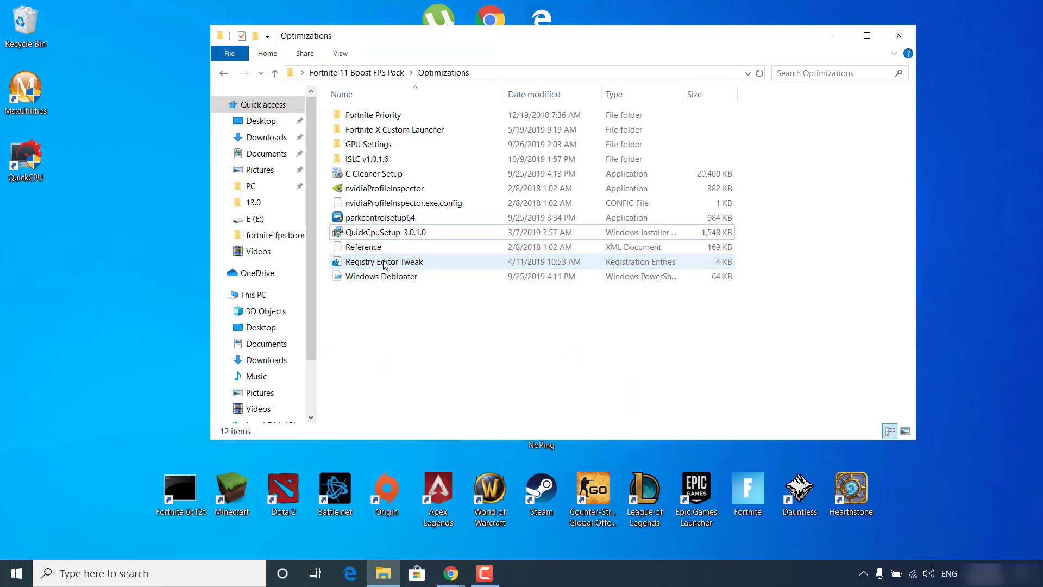
double_click(384, 263)
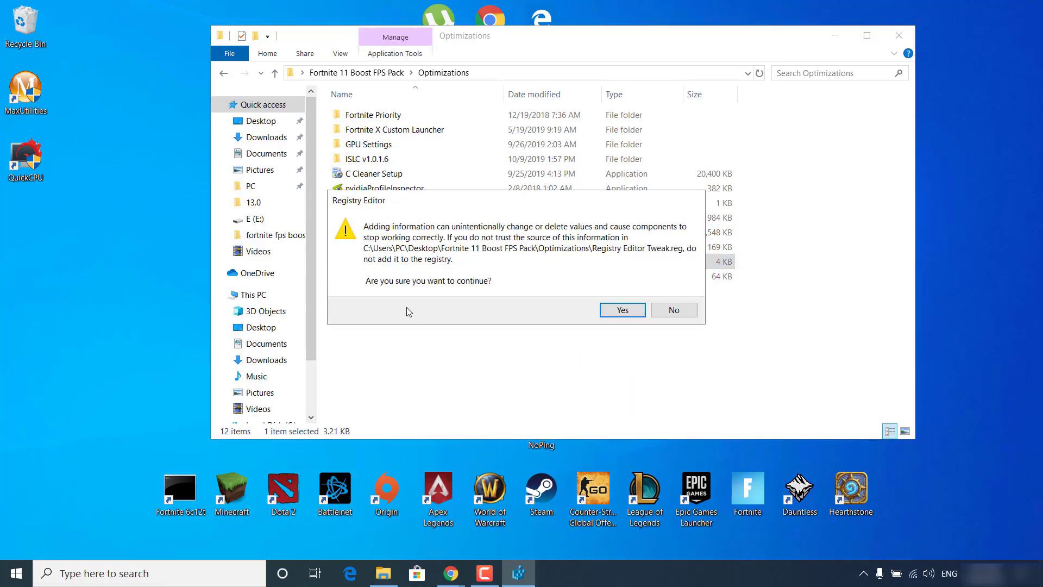
click(617, 309)
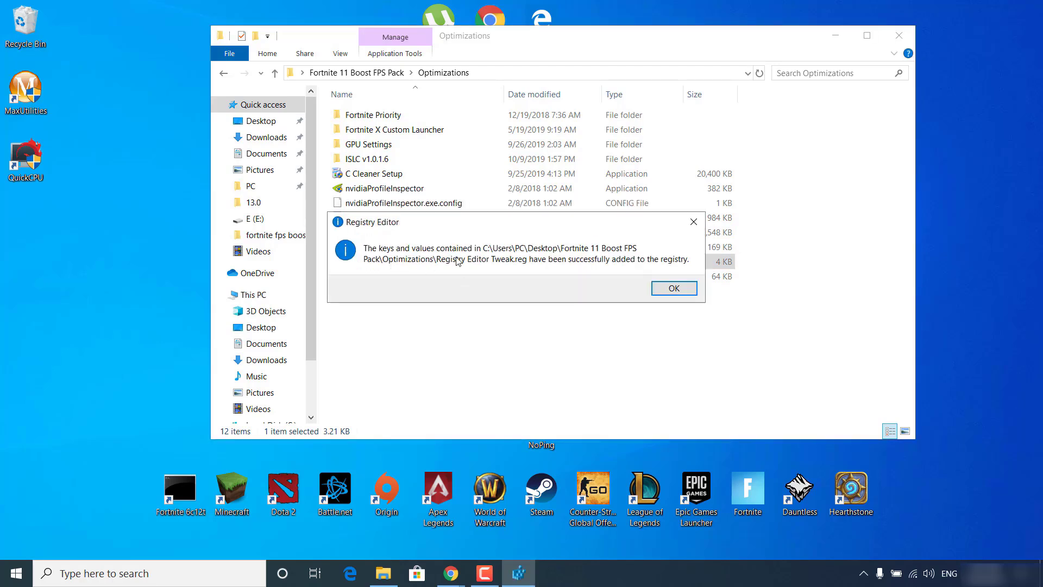
click(672, 289)
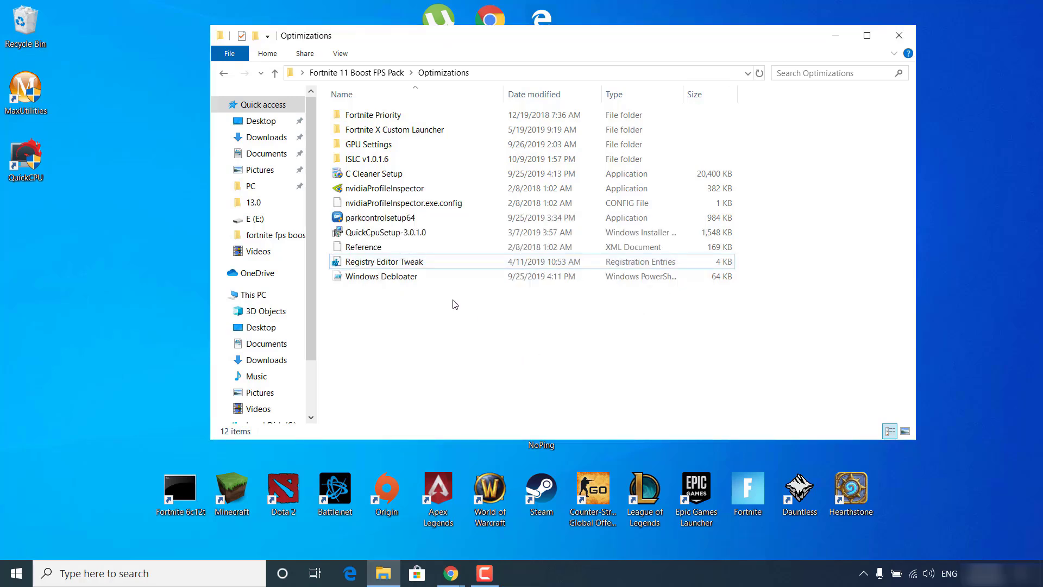
right_click(401, 278)
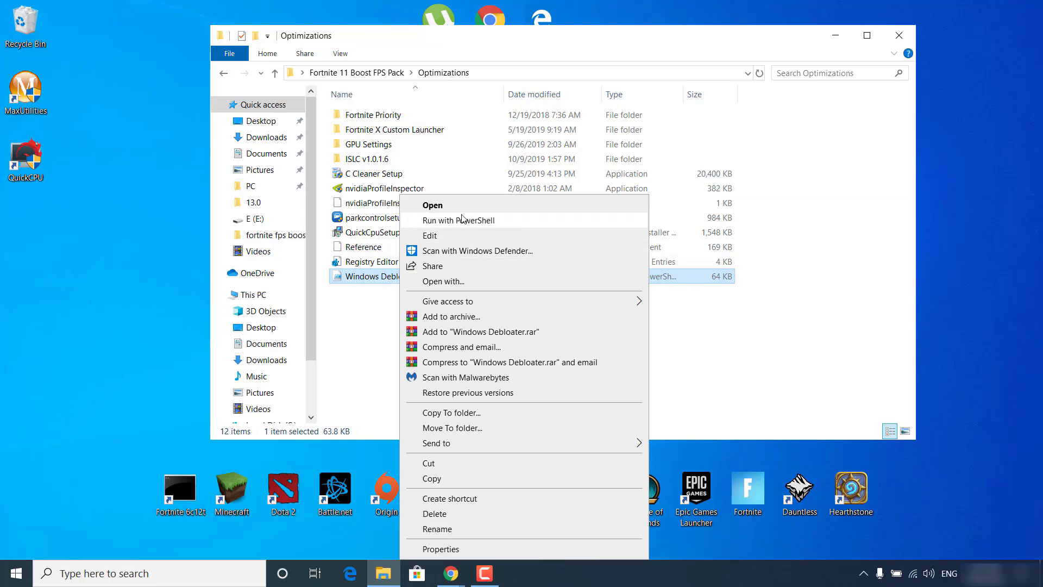
click(456, 286)
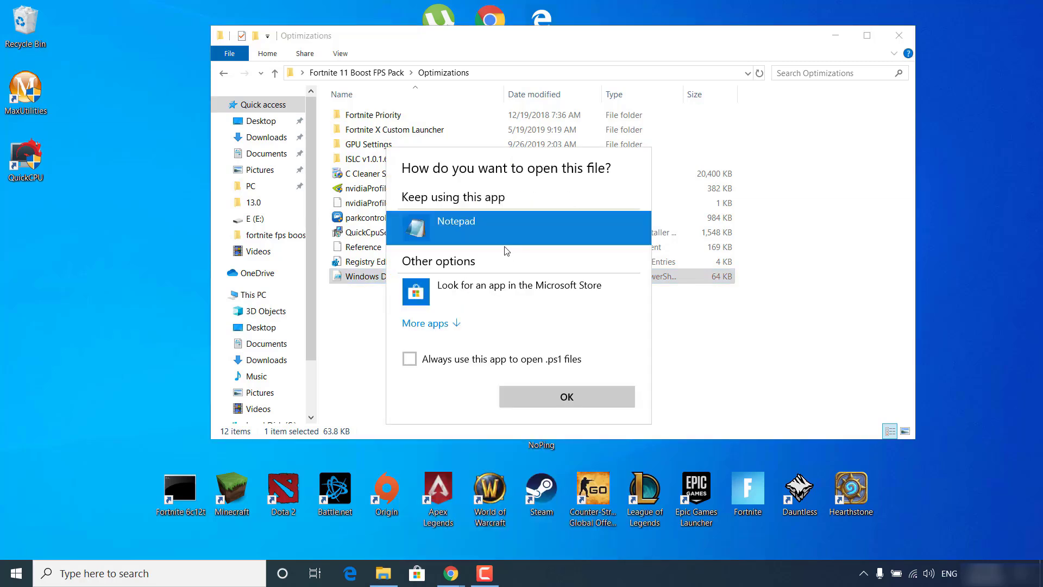
click(443, 321)
scroll(495, 331, down, 5)
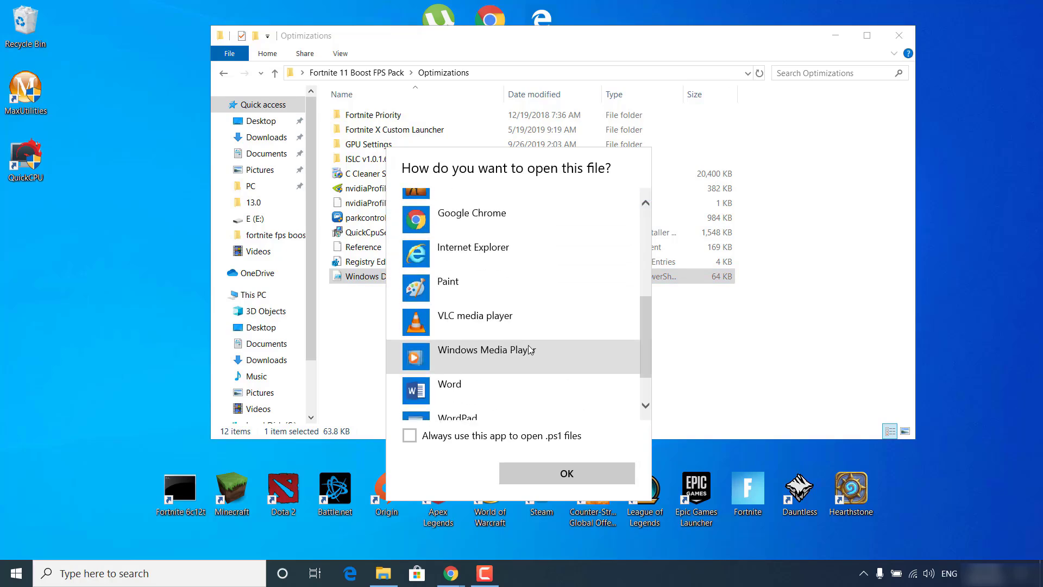
click(679, 326)
Run the Windows Debloater script with PowerShell, remove all bloatware and close PowerShell when the tasks finish
right_click(519, 278)
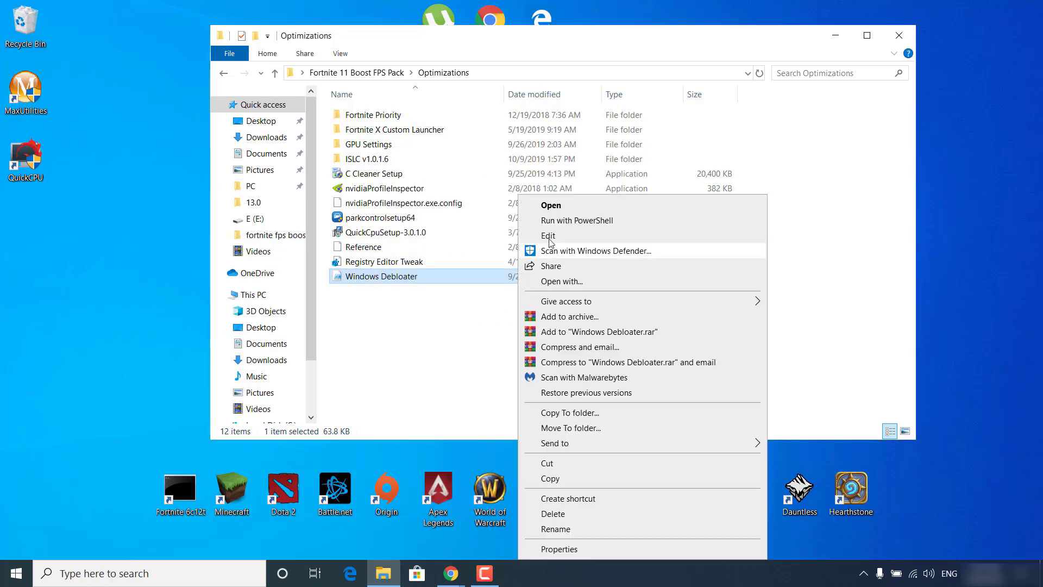
click(559, 222)
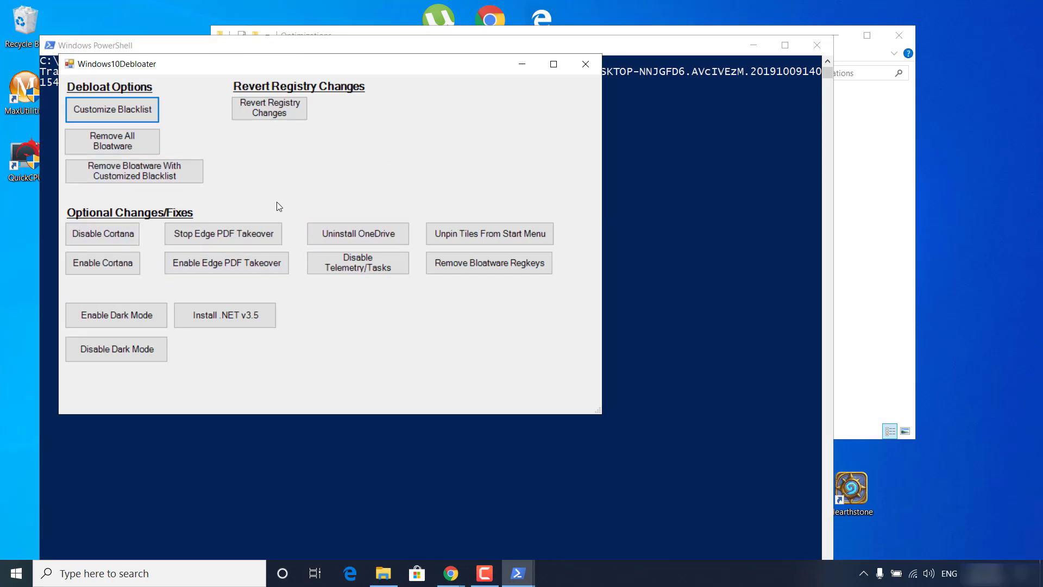
click(122, 151)
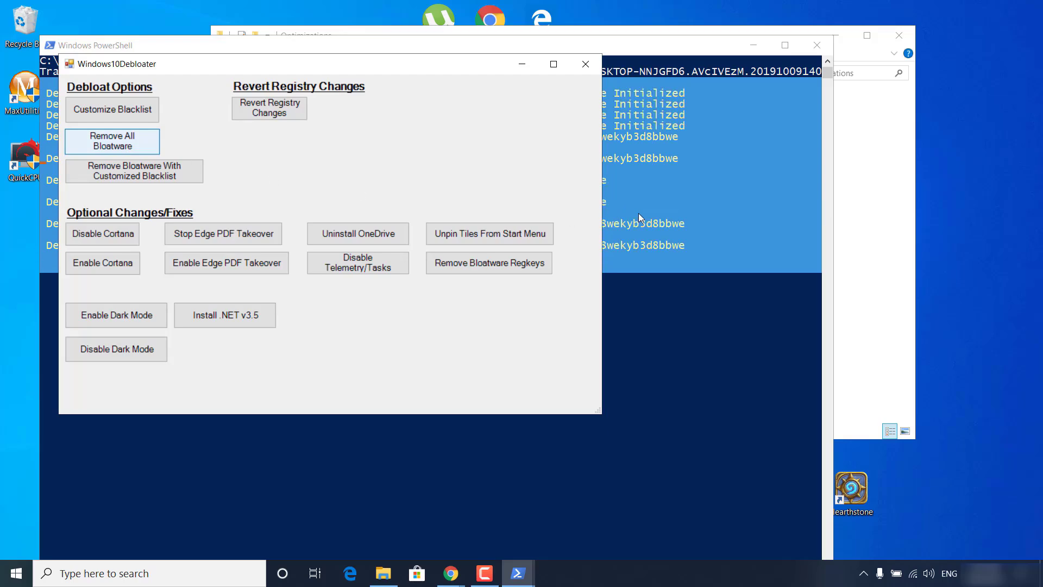
click(639, 217)
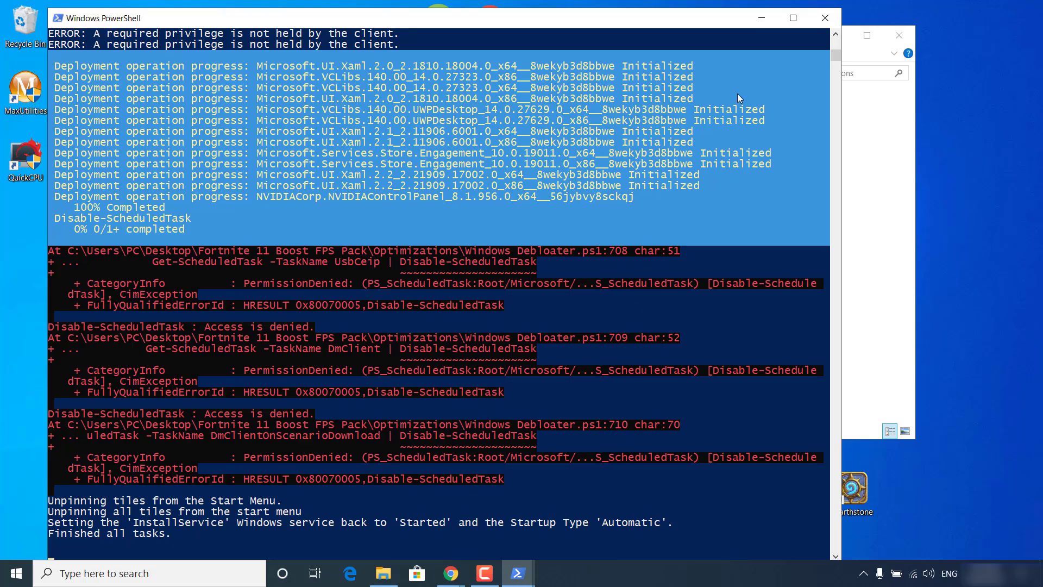
click(813, 22)
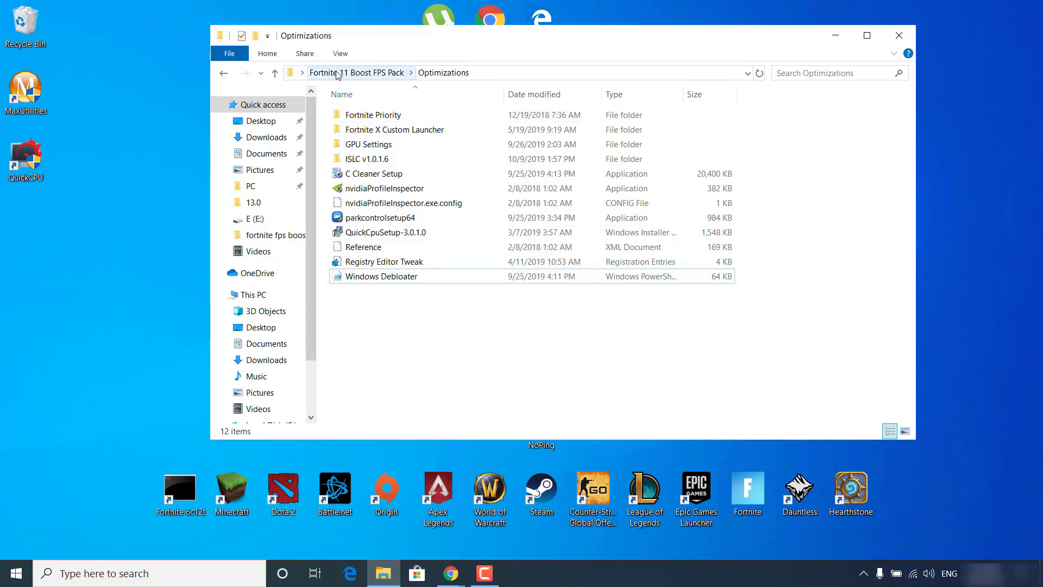
Open the Ultimate Performance Mode text file from the Fortnite 11 Boost FPS Pack folder and start Command Prompt as administrator
click(356, 73)
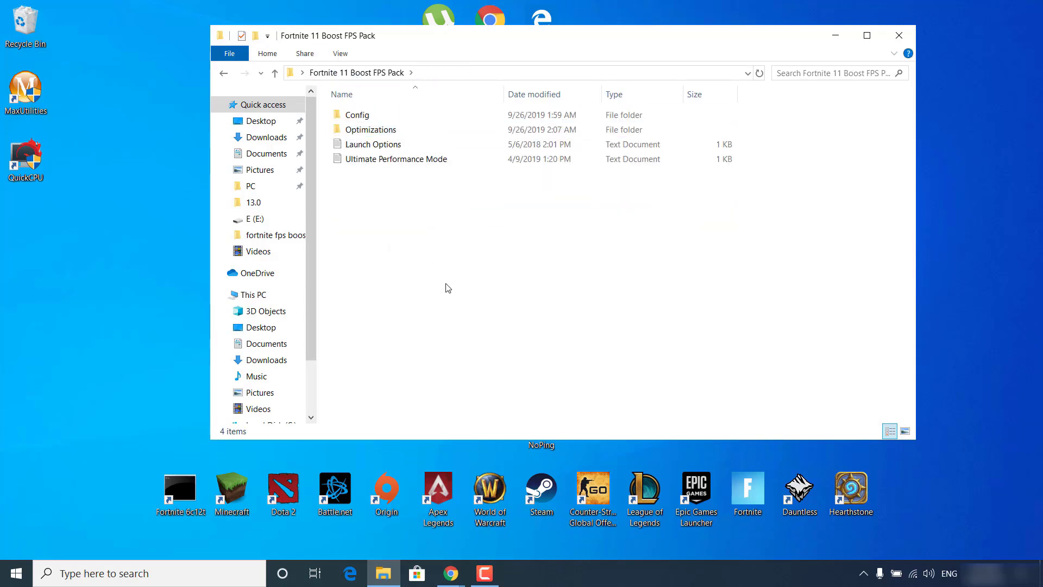
double_click(375, 163)
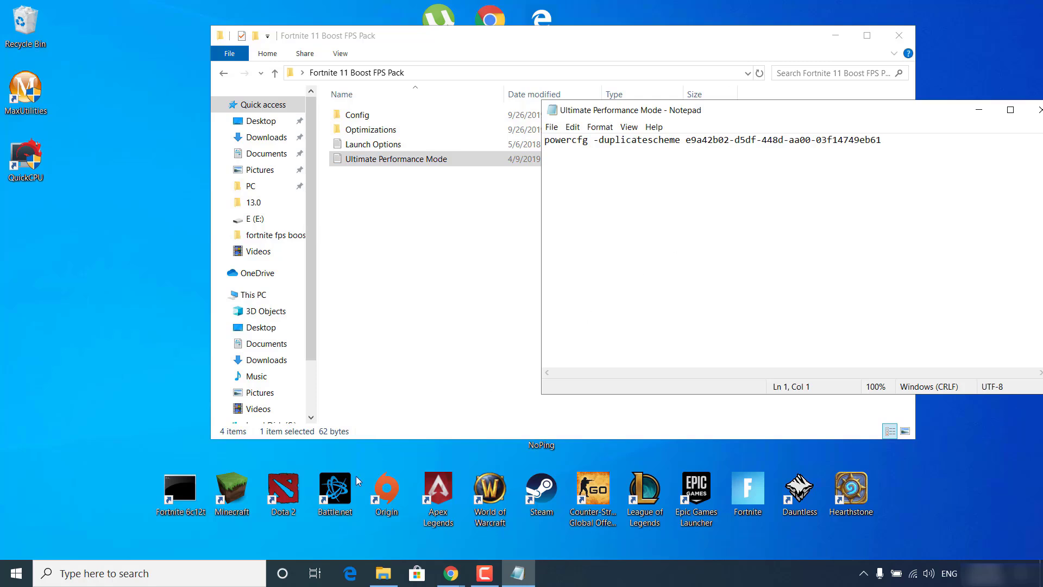
click(224, 581)
text(cmd)
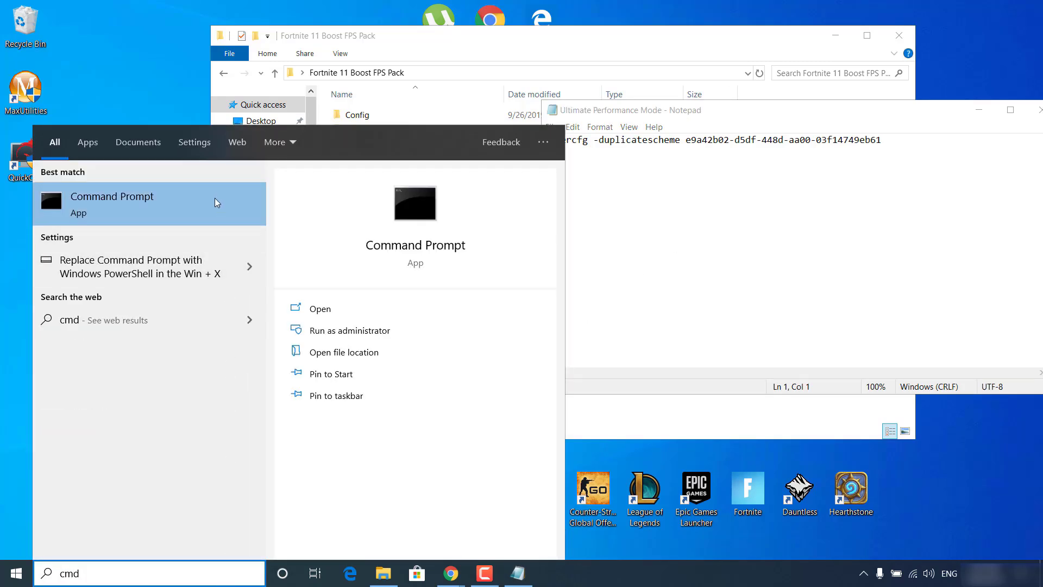
right_click(173, 211)
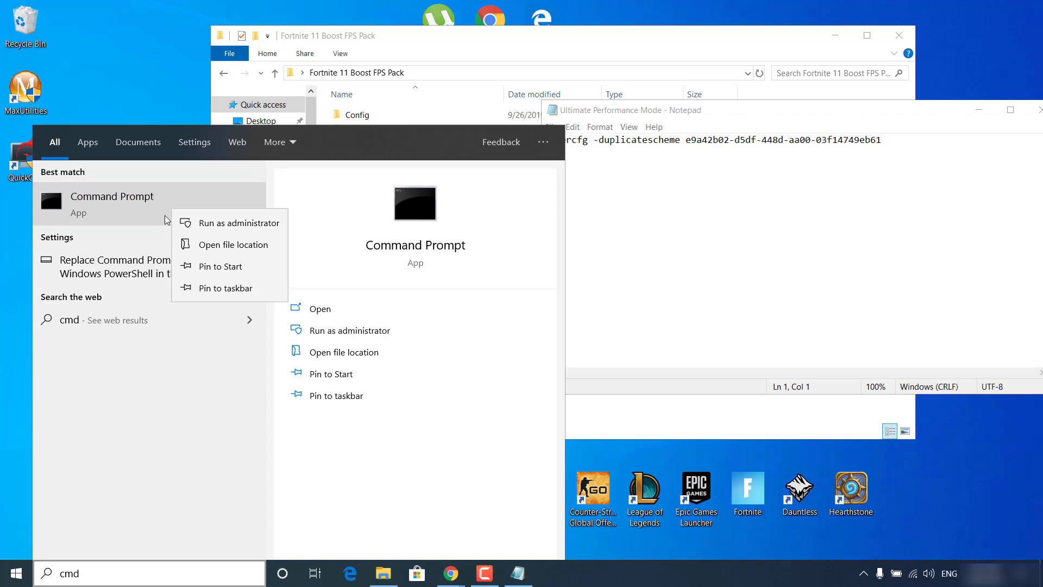
click(232, 230)
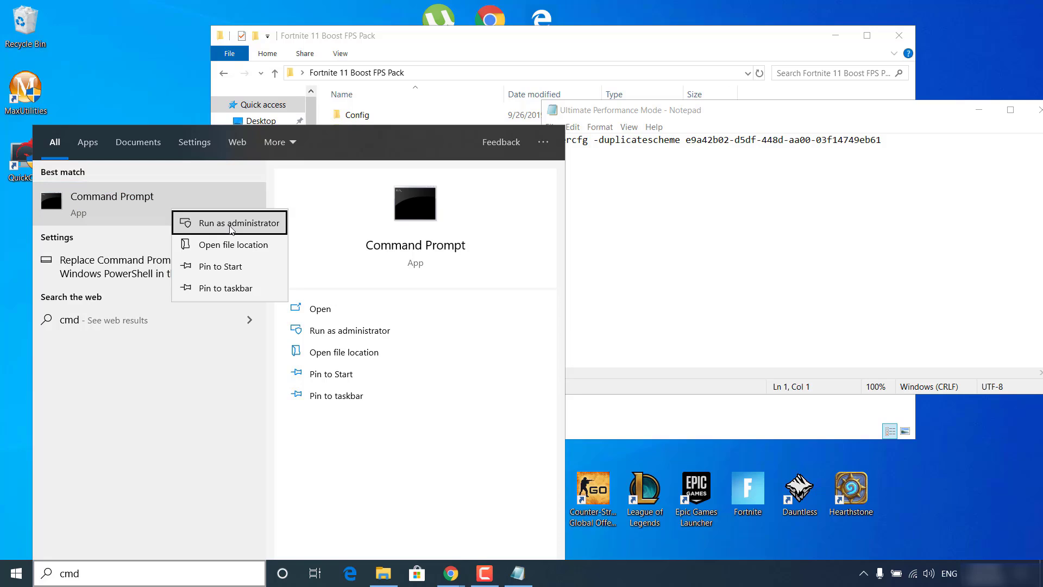
Copy the powercfg -duplicatescheme e9a42b02-d5df-448d-aa00-03f14749eb61 command from the text file, run it in Command Prompt and close that window
click(848, 281)
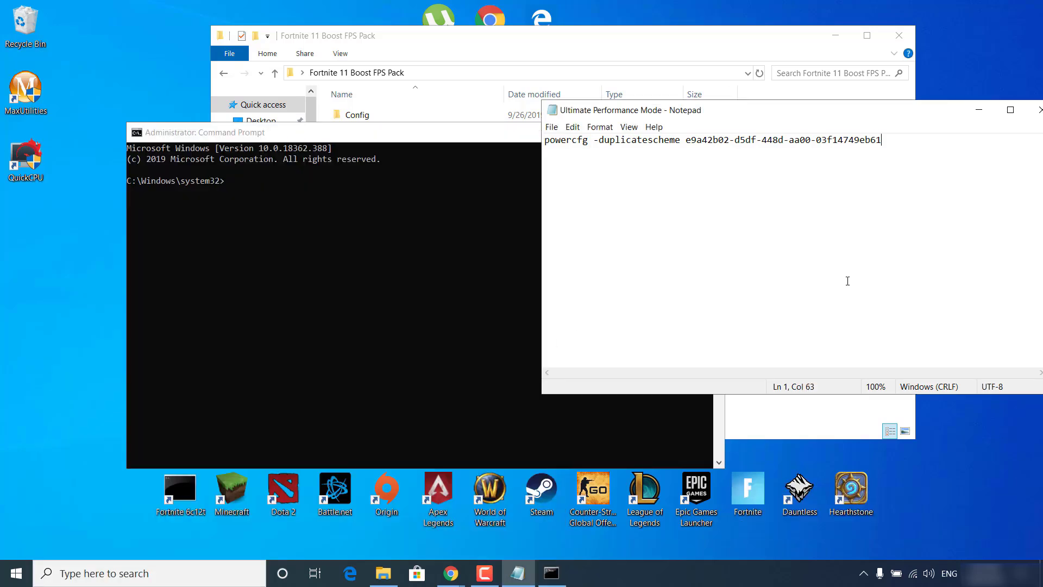
key(ctrl+a)
key(ctrl+c)
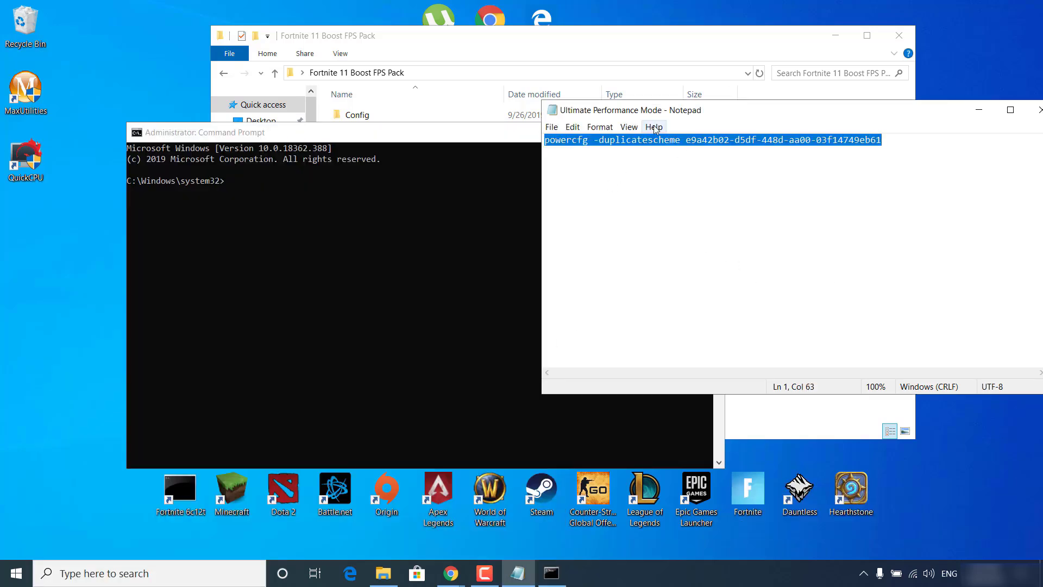
click(416, 215)
right_click(416, 215)
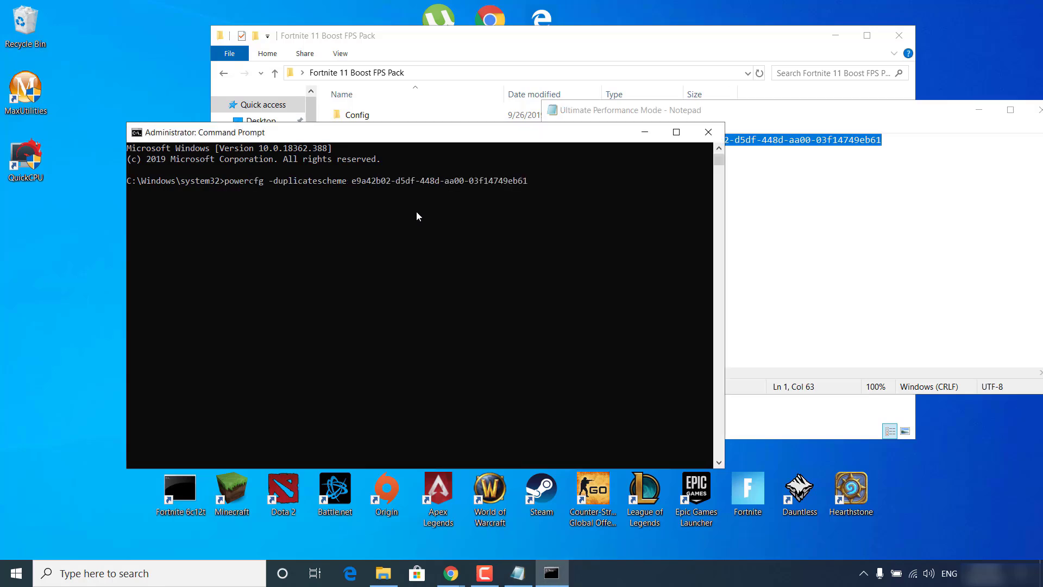
key(Return)
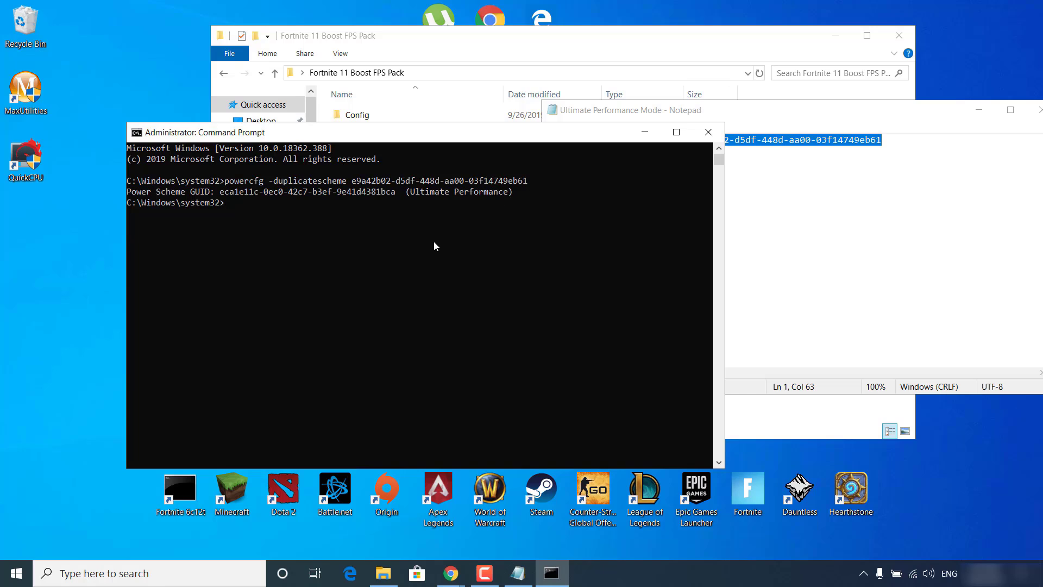
click(709, 133)
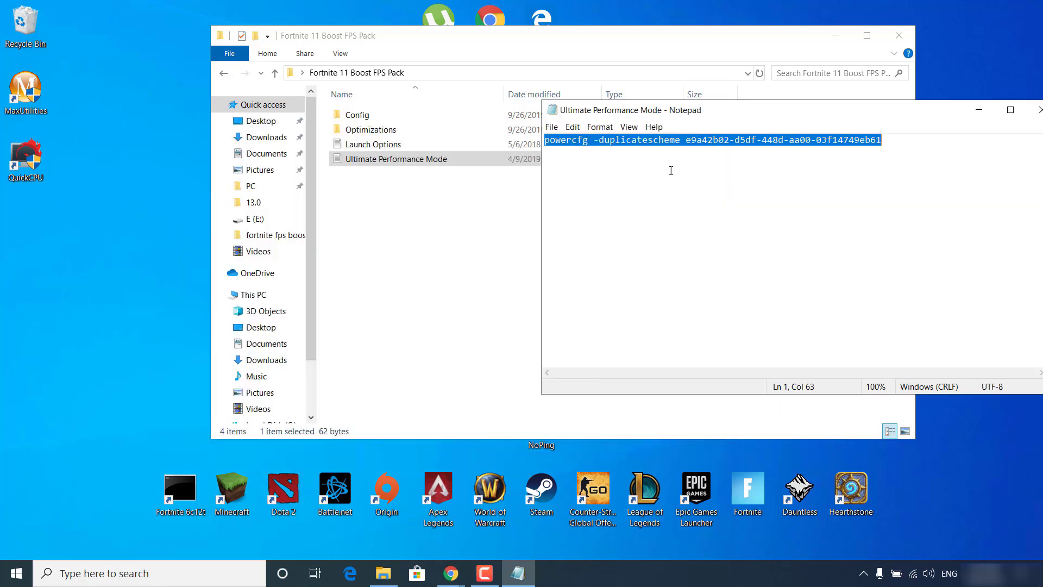
Search Windows for Edit power plan, open it and go to the Power Options list of plans
click(132, 583)
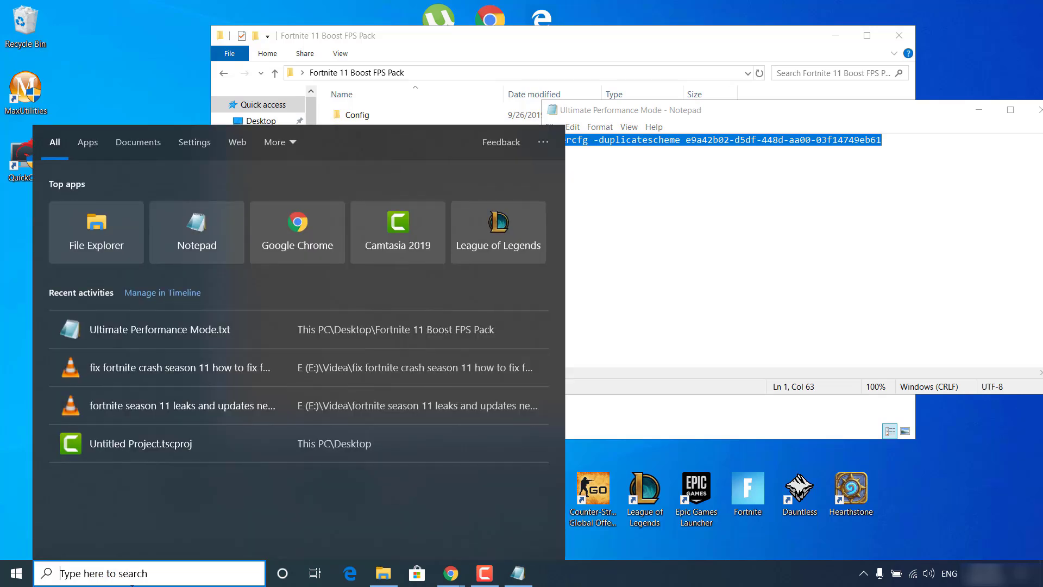
text(edit po)
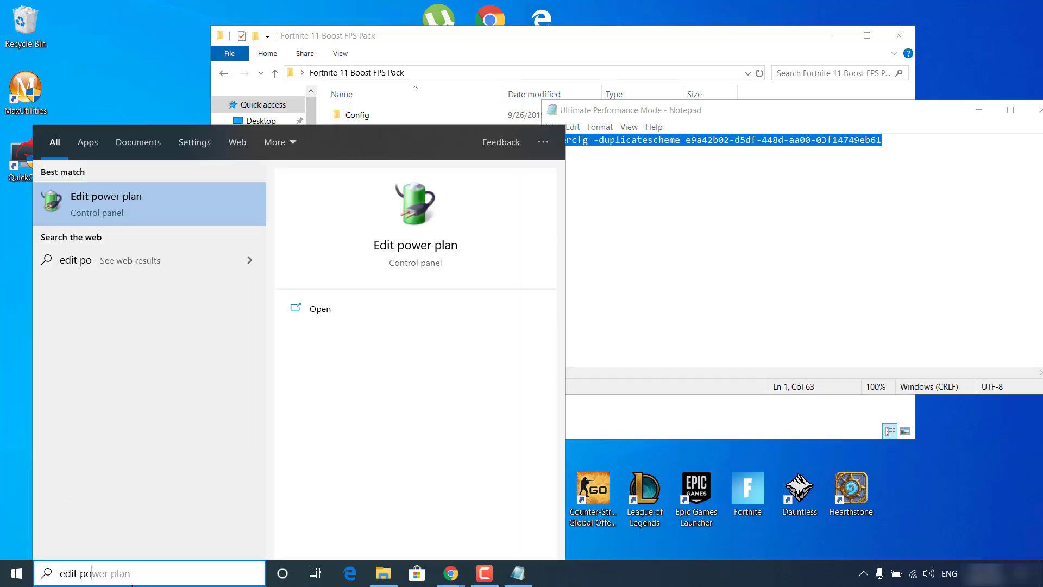
click(100, 206)
click(1032, 389)
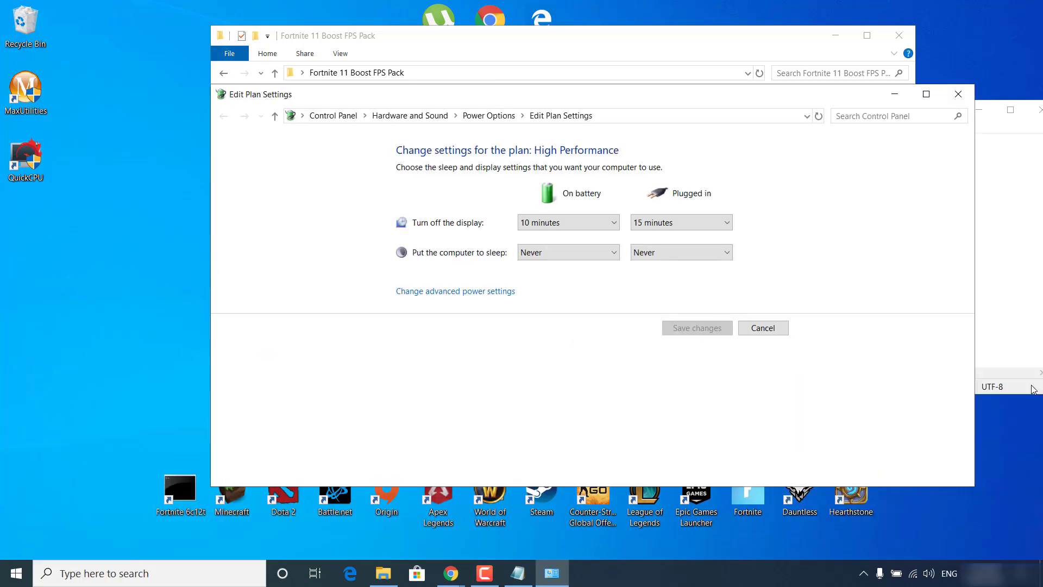
click(488, 116)
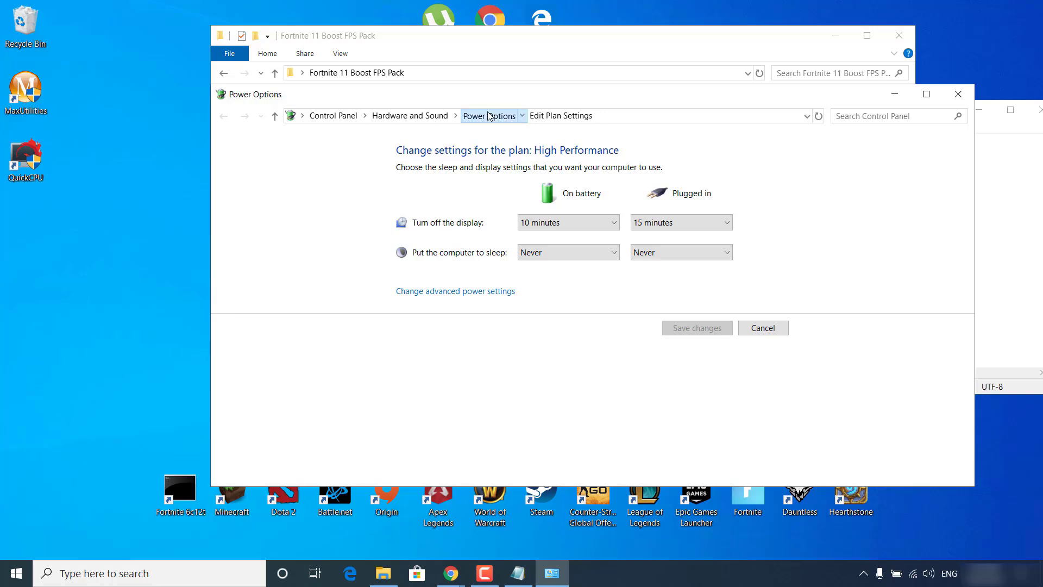
Activate the first Ultimate Performance power plan, dismiss the notification and close Power Options and the Ultimate Performance Mode text file
scroll(400, 299, down, 1)
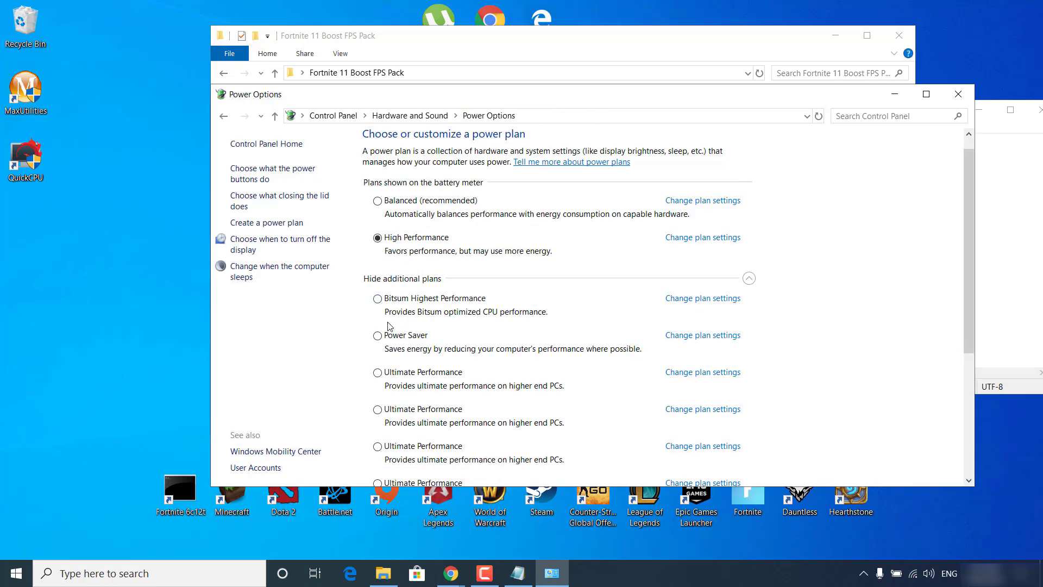
click(377, 373)
scroll(380, 372, down, 2)
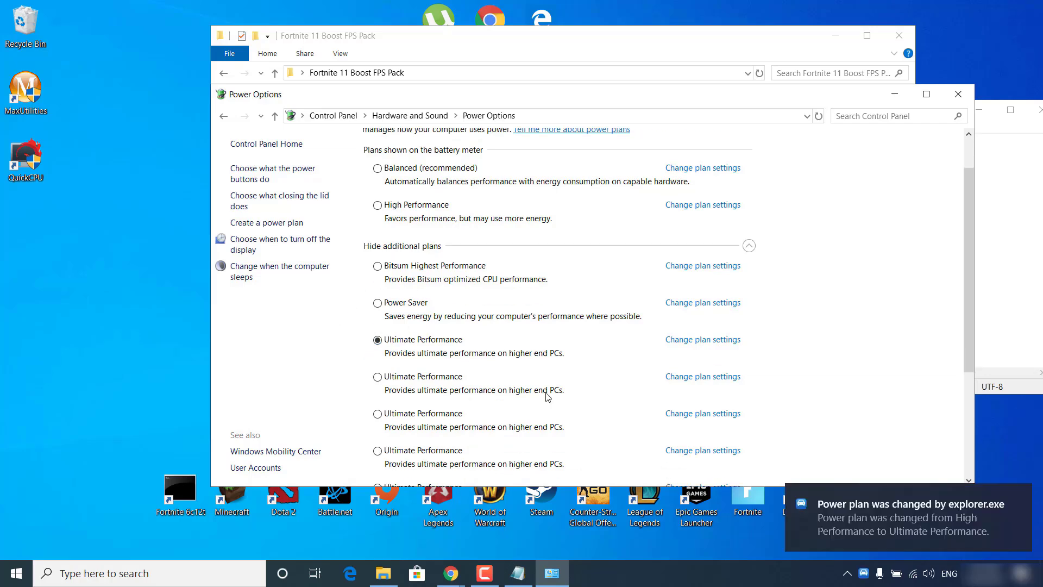
click(1014, 495)
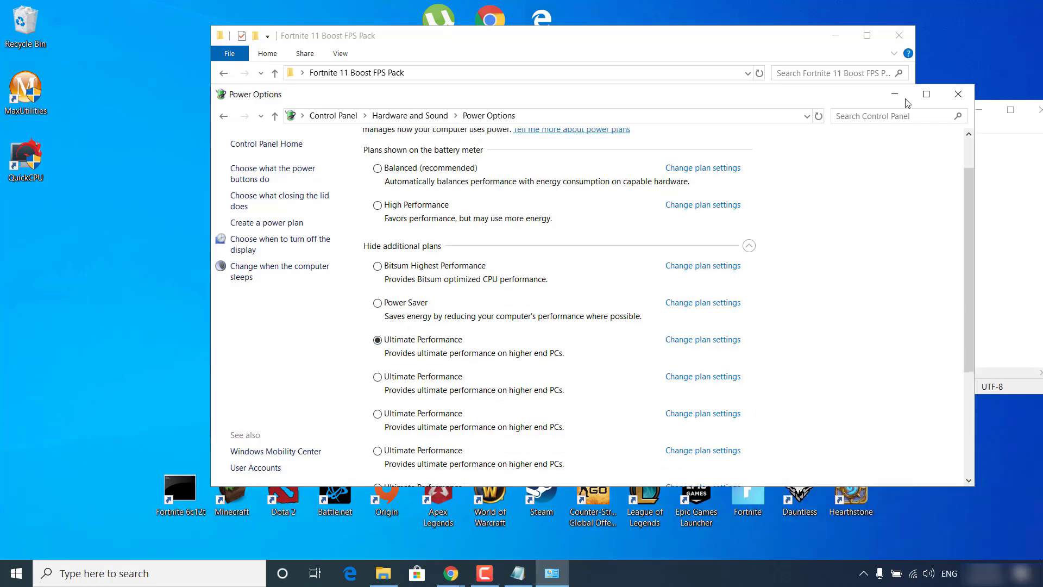
click(958, 94)
drag(935, 101, 882, 116)
click(882, 116)
click(622, 293)
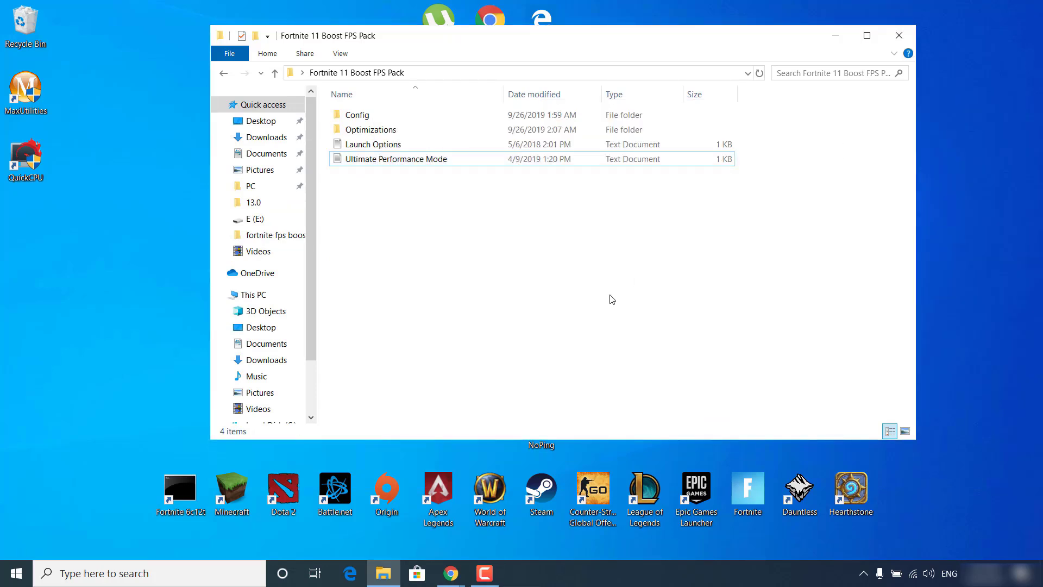
Open the Launch Options text file, examine the launch parameters and the preferredprocessor instructions, and close the file and its folder
double_click(458, 148)
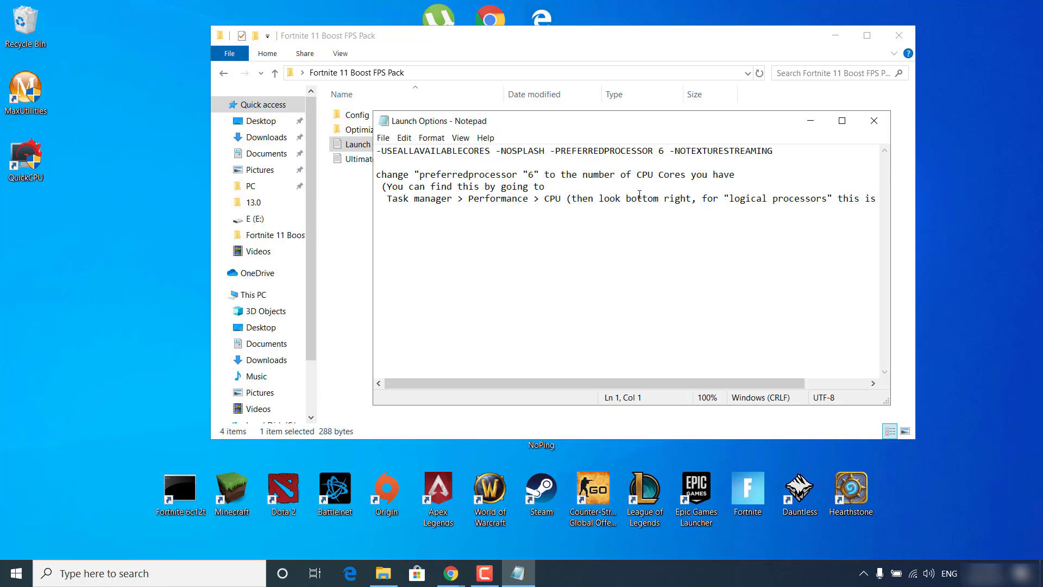
drag(808, 157, 377, 152)
drag(804, 153, 377, 152)
click(442, 245)
drag(592, 383, 596, 383)
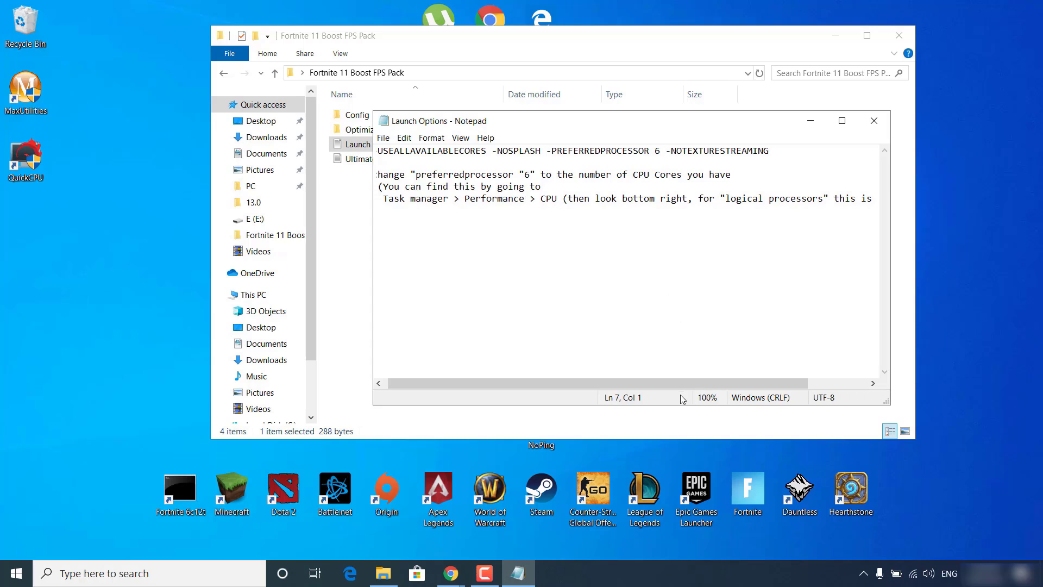
drag(676, 383, 736, 383)
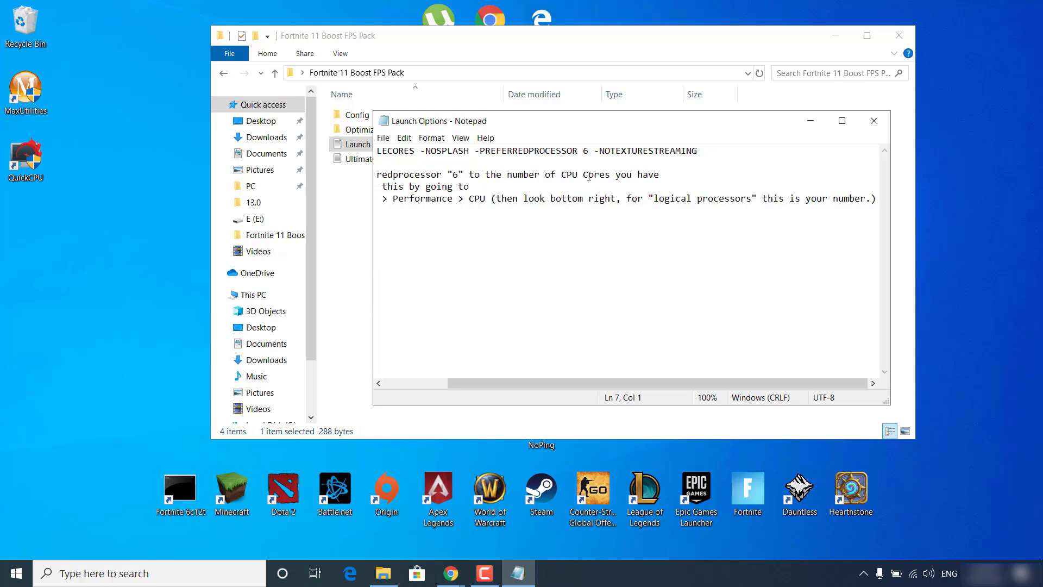
drag(588, 154, 582, 149)
key(alt+F4)
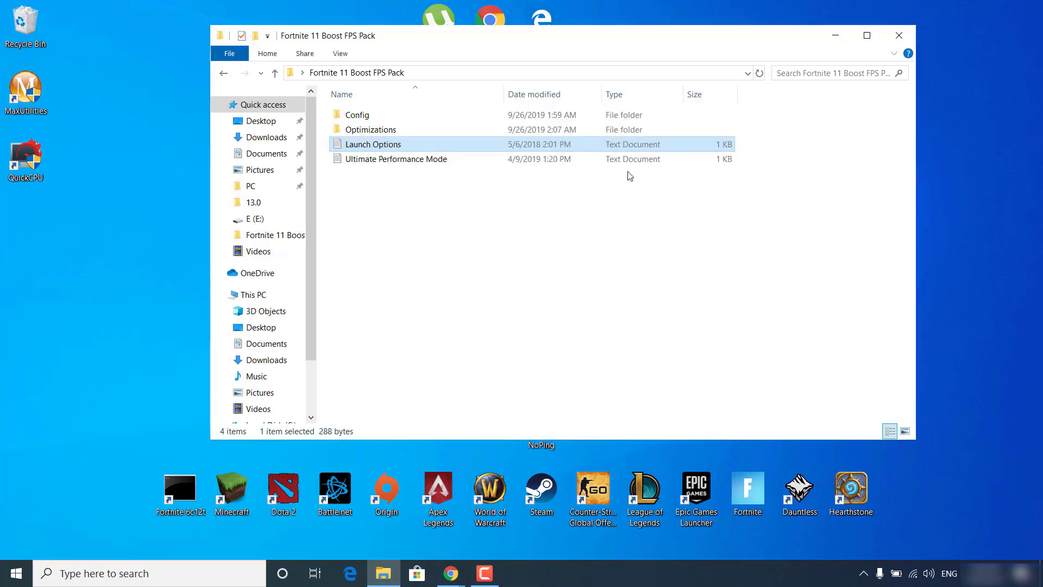
click(911, 36)
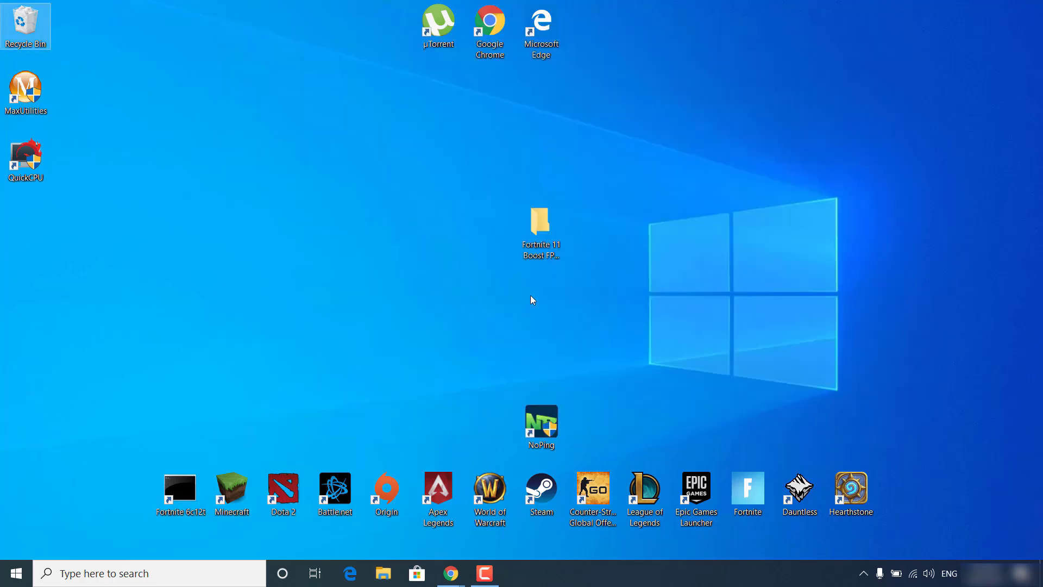
Open This PC and browse to the Epic Games folder in Program Files (x86) on Local Disk (C:)
click(208, 579)
text(this)
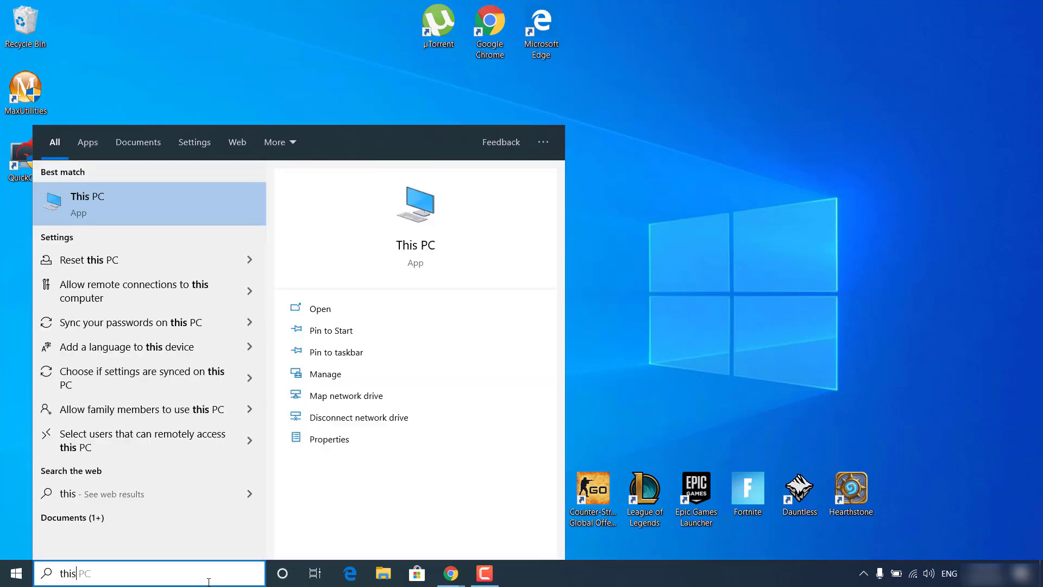
key(Return)
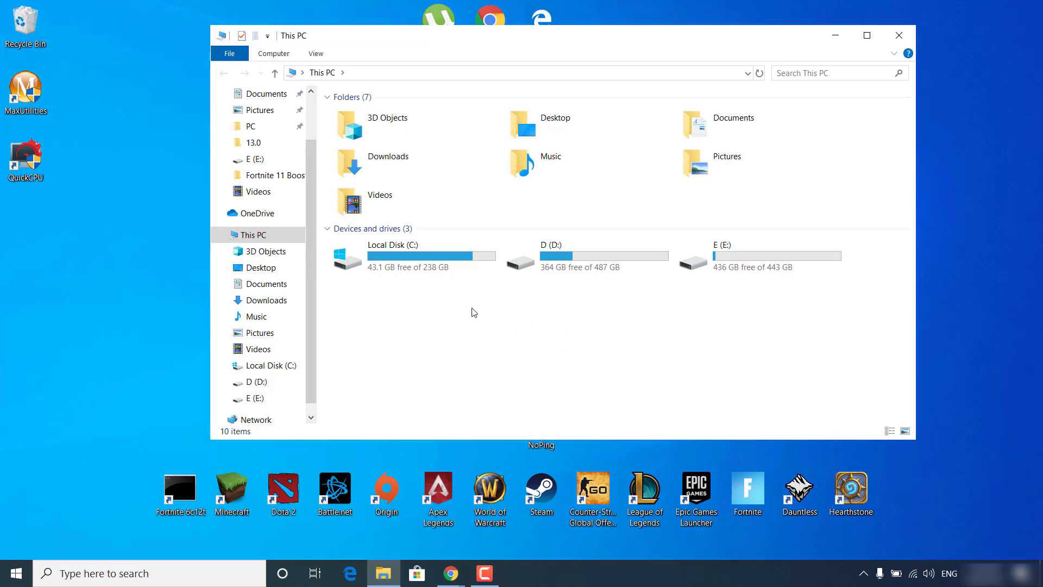
double_click(426, 270)
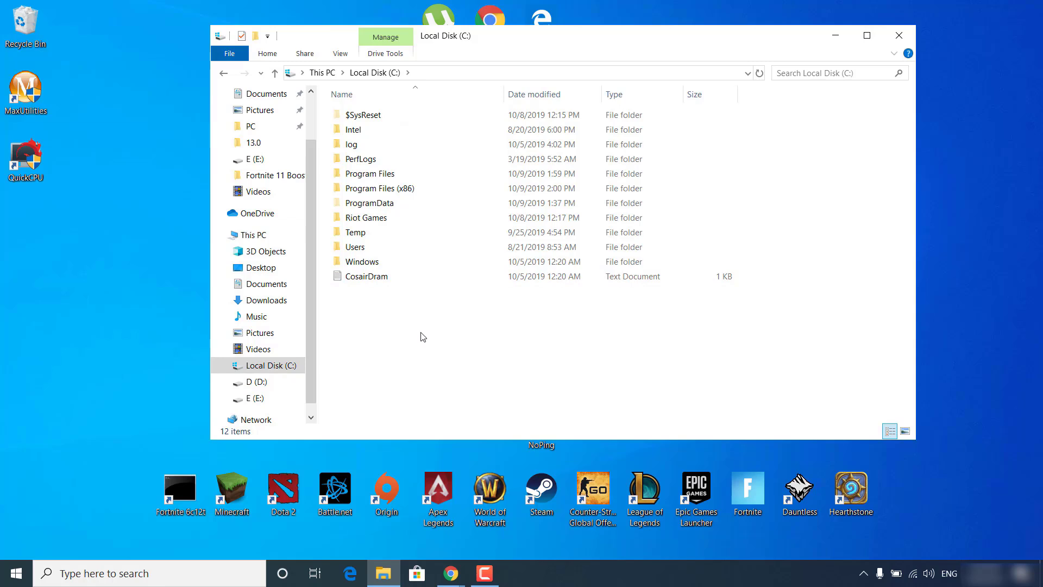
double_click(429, 188)
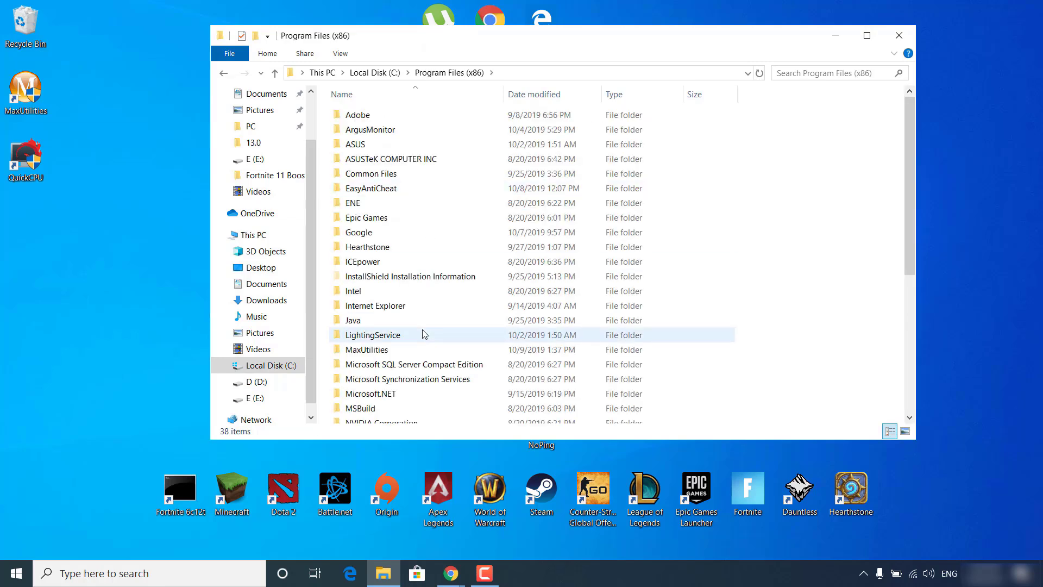
click(449, 215)
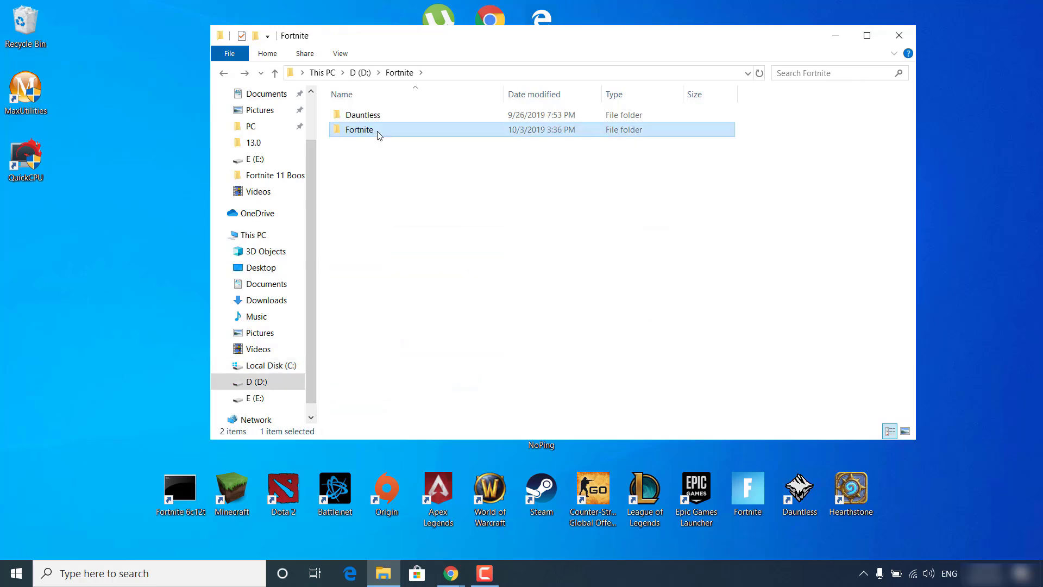
Open the game's Win64 folder at D:\Fortnite\Fortnite\FortniteGame\Binaries\Win64
double_click(377, 131)
double_click(370, 145)
double_click(376, 115)
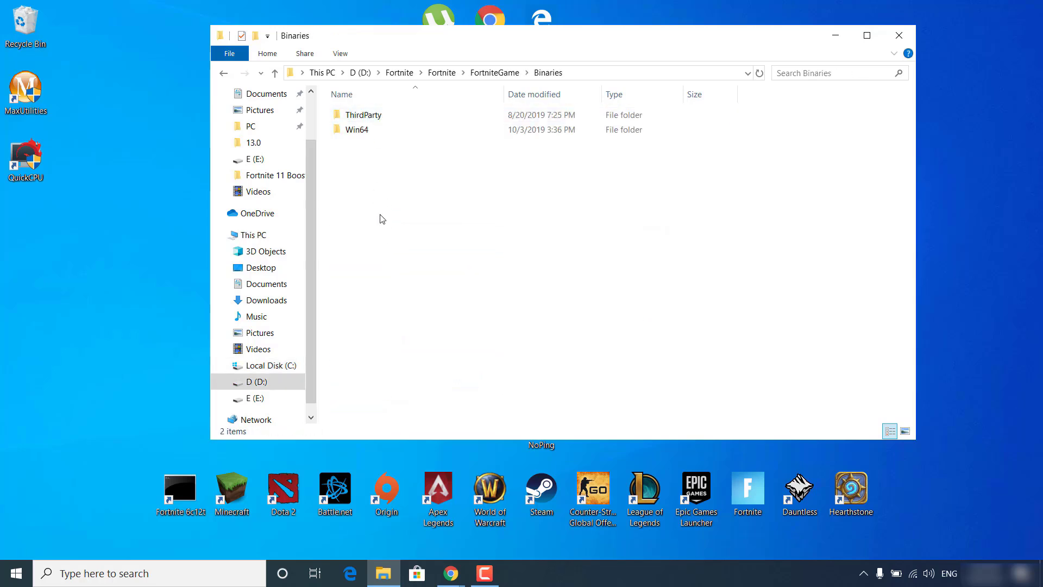
click(368, 130)
double_click(368, 130)
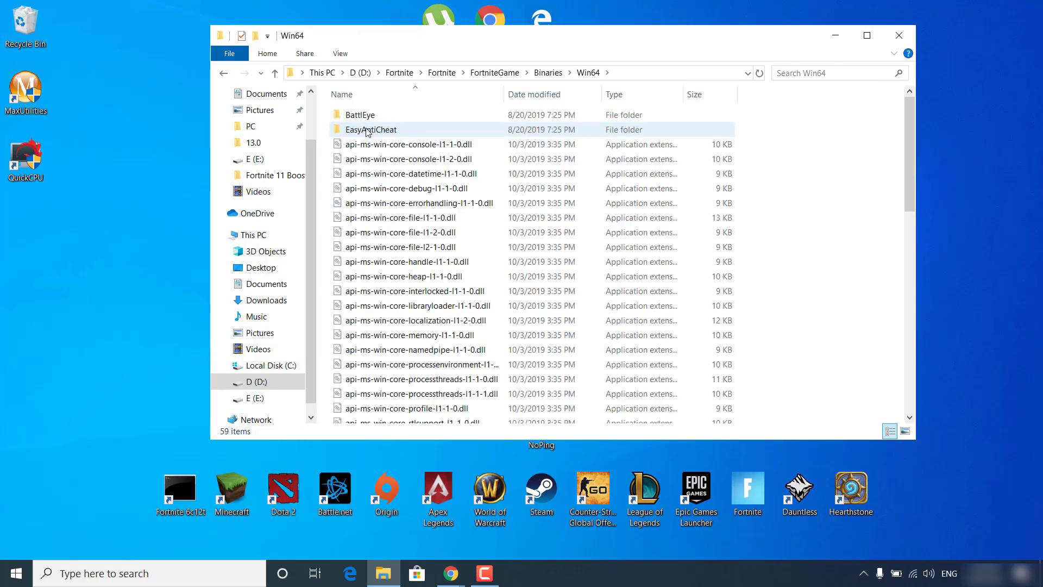
Open the compatibility properties of FortniteClient-Win64-Shipping and enable Disable fullscreen optimizations
scroll(411, 277, down, 12)
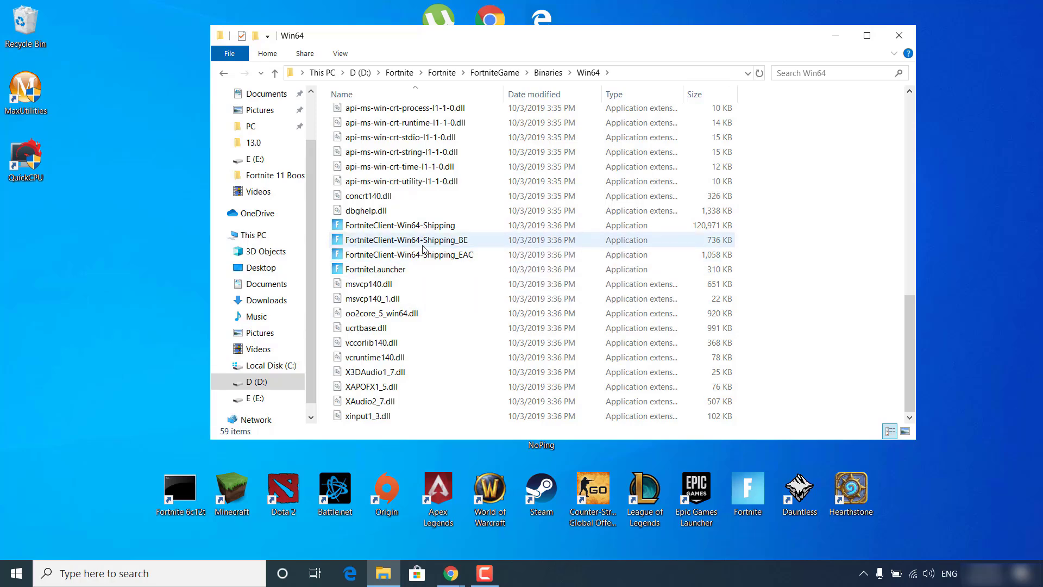
click(433, 229)
right_click(433, 230)
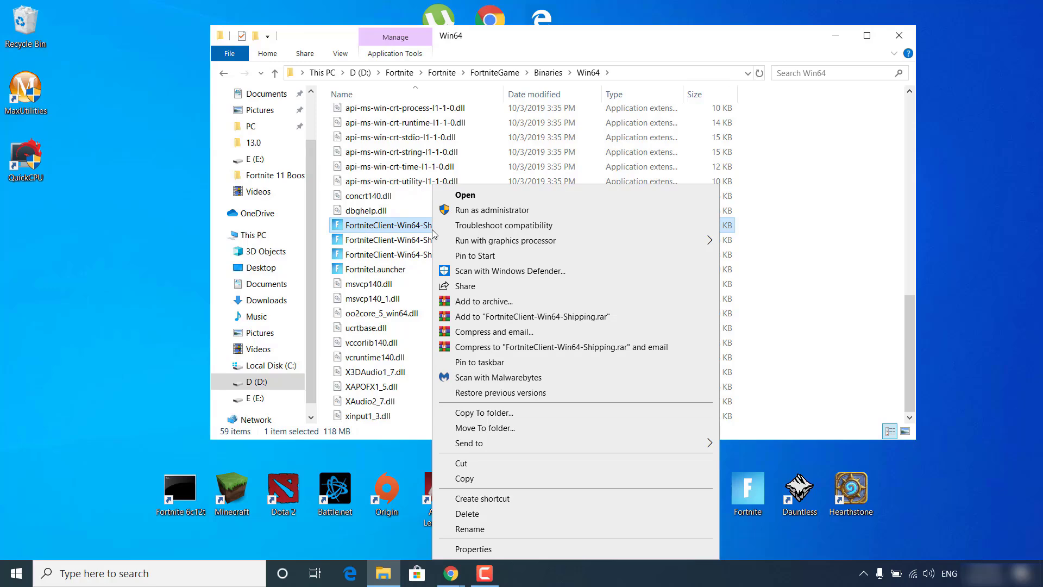
click(471, 549)
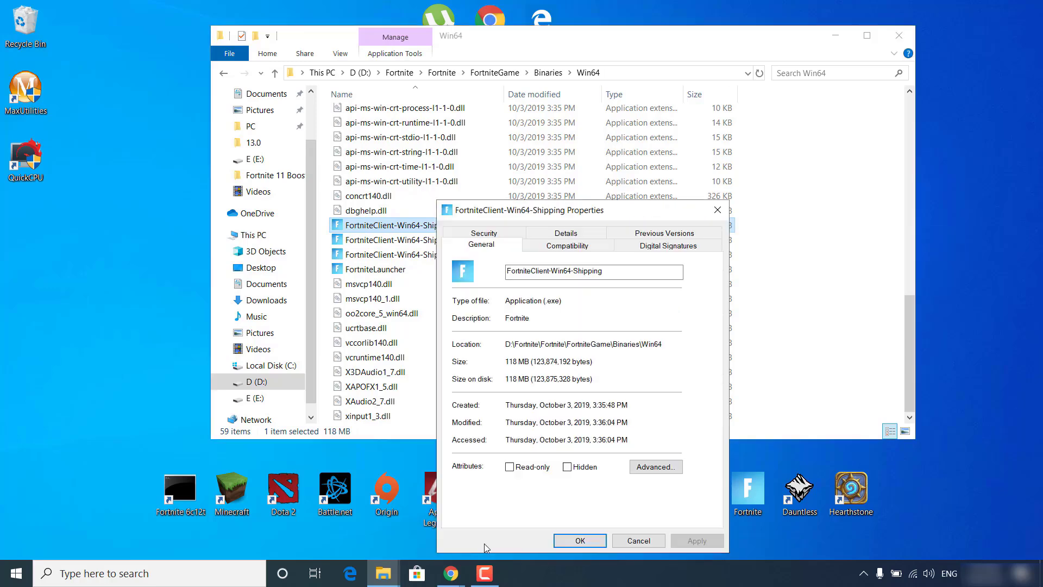
click(565, 247)
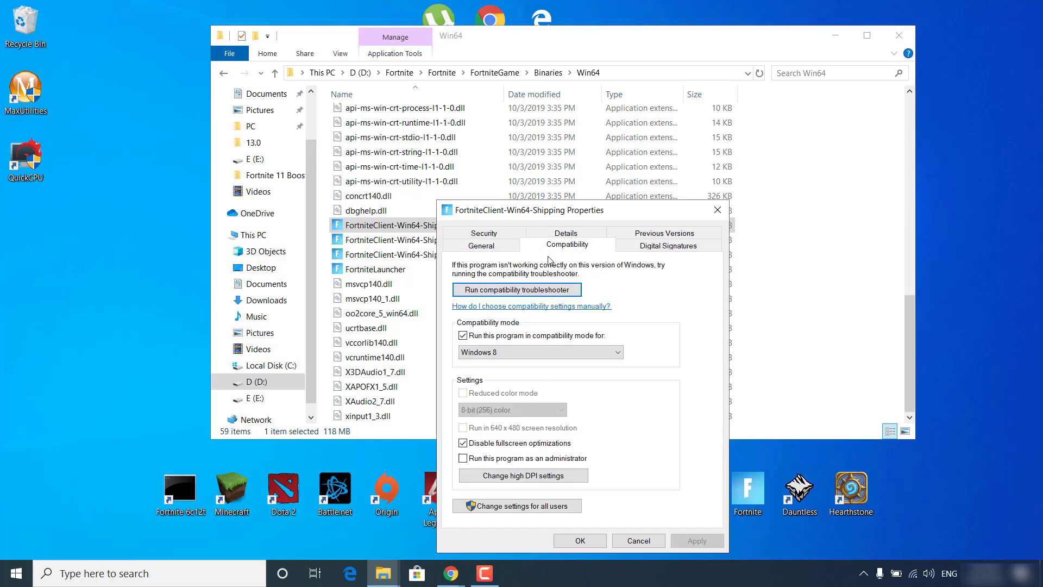
drag(536, 205, 538, 80)
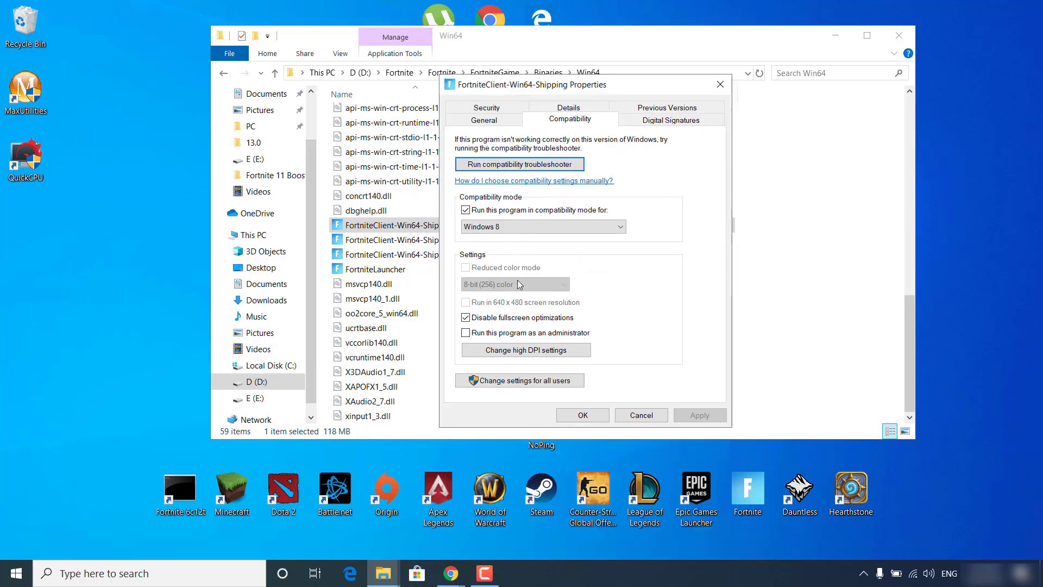
click(465, 318)
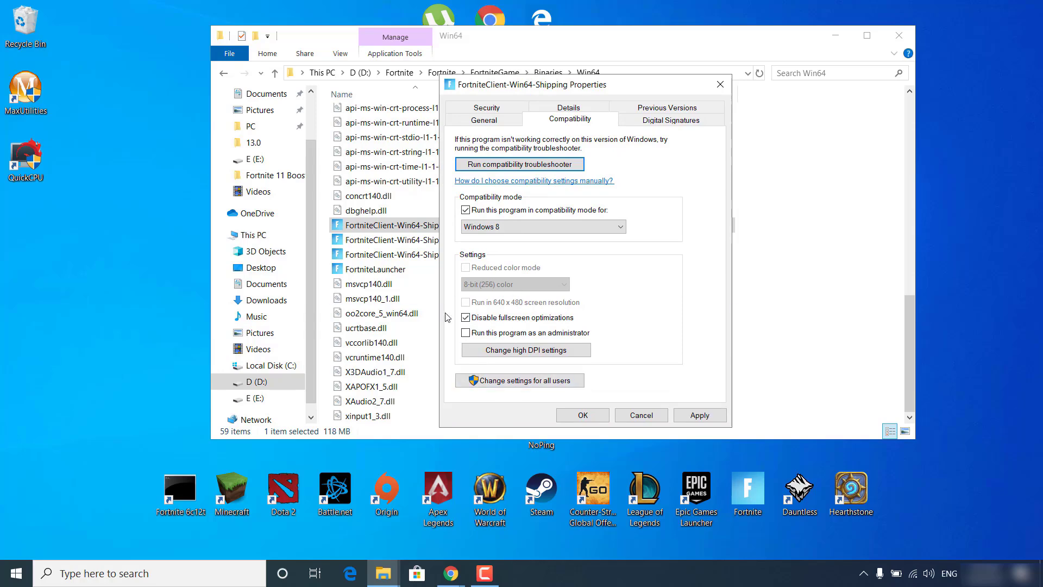
Set the high DPI scaling override to Application for FortniteClient-Win64-Shipping, apply the properties and close the Win64 folder
click(536, 353)
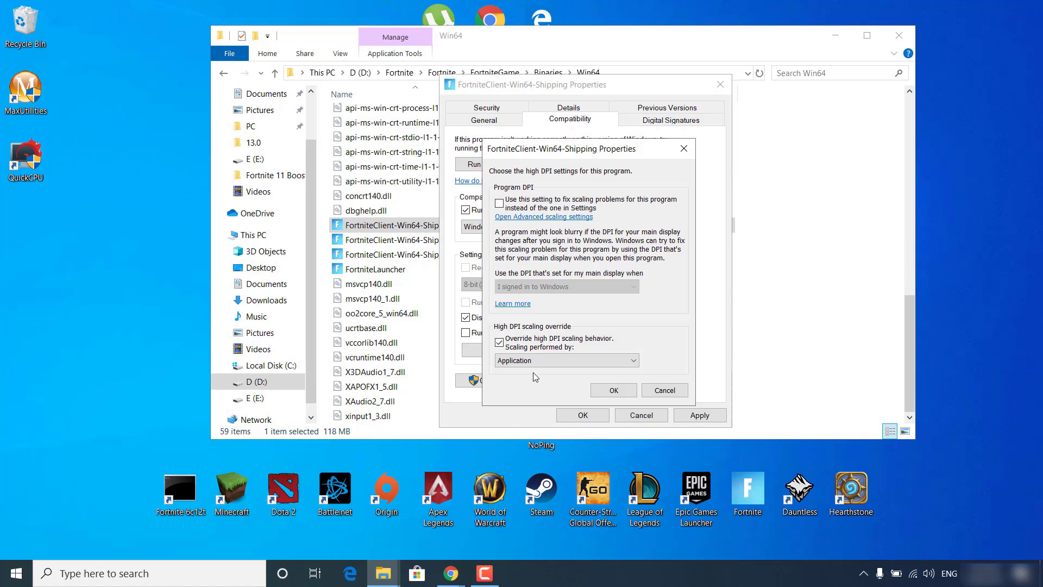
click(504, 340)
click(505, 340)
click(612, 391)
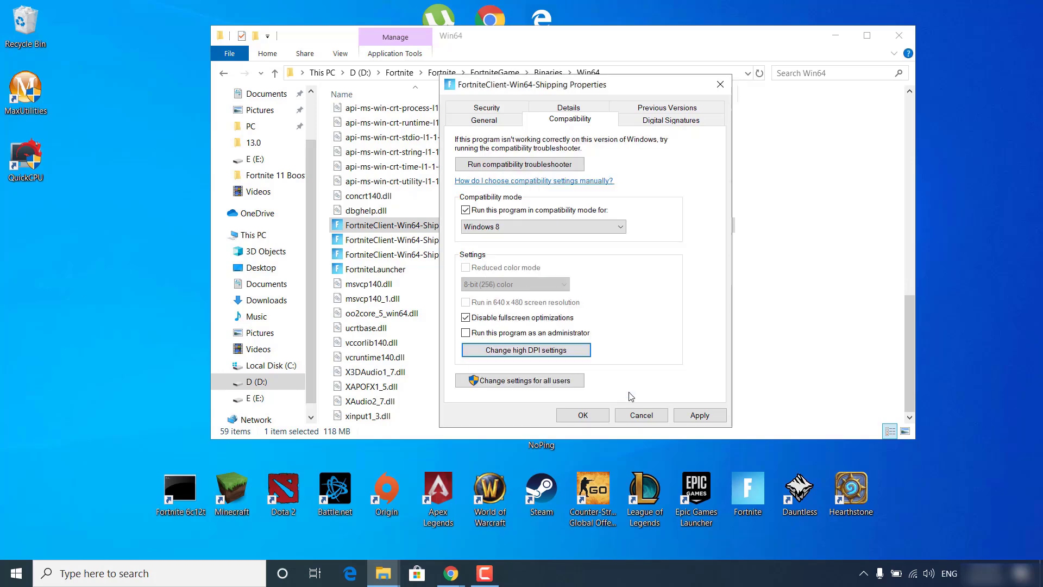
click(698, 414)
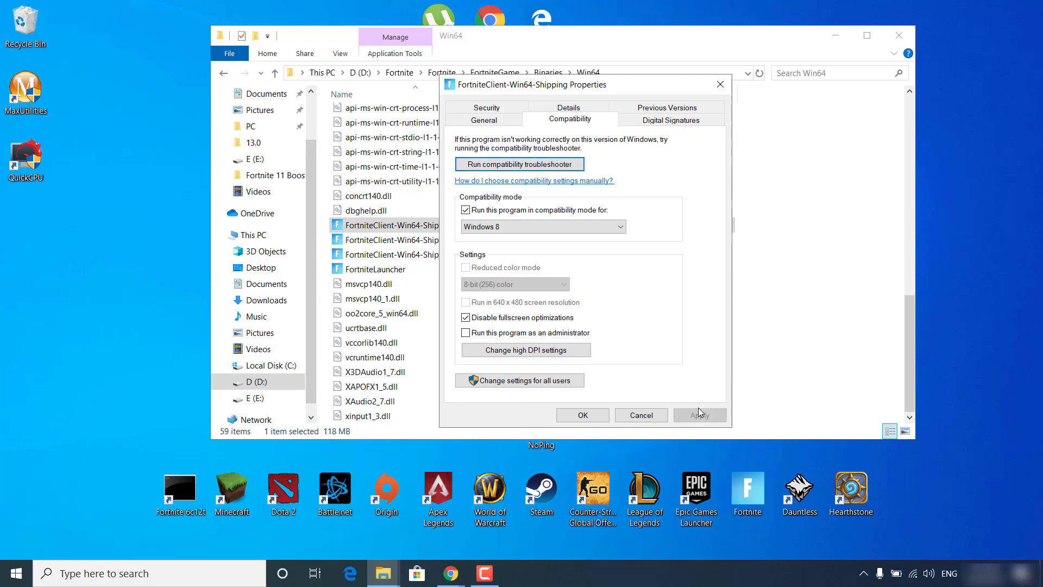
click(577, 415)
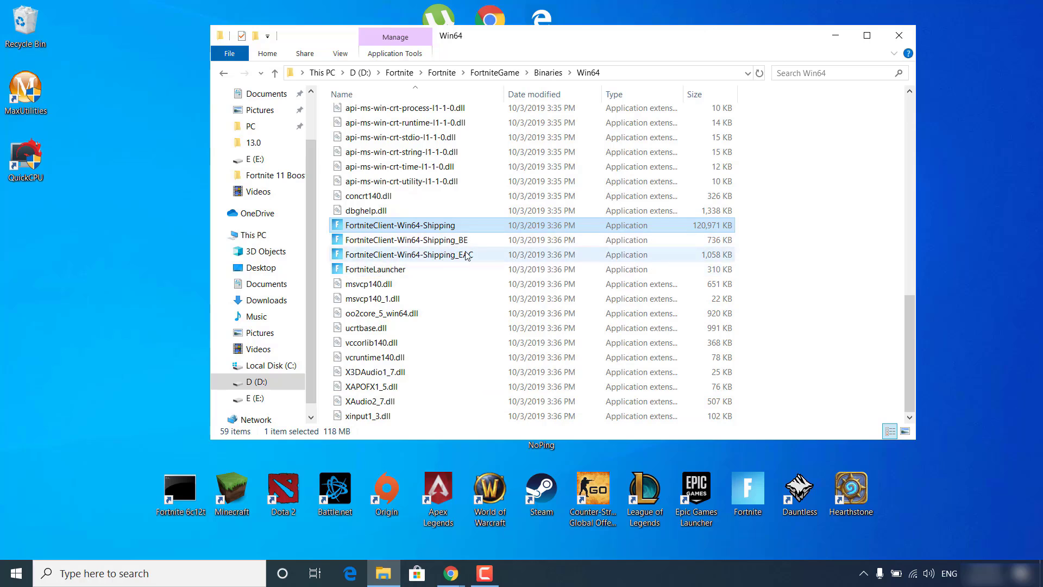
click(473, 269)
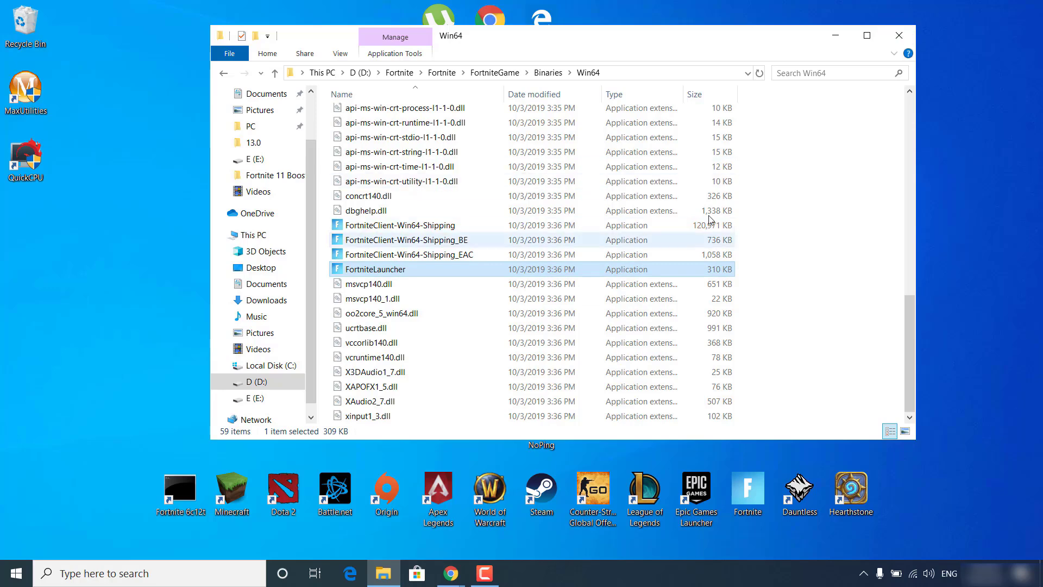
click(900, 35)
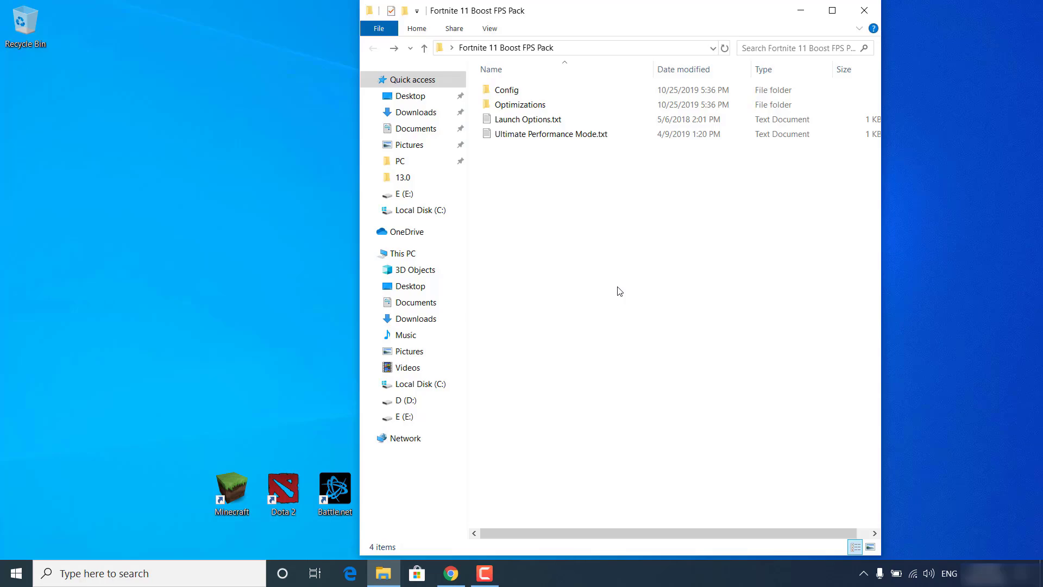
Open the Optimization Fixes folder inside Optimizations and merge Disable DVR 1.reg into the registry
double_click(556, 105)
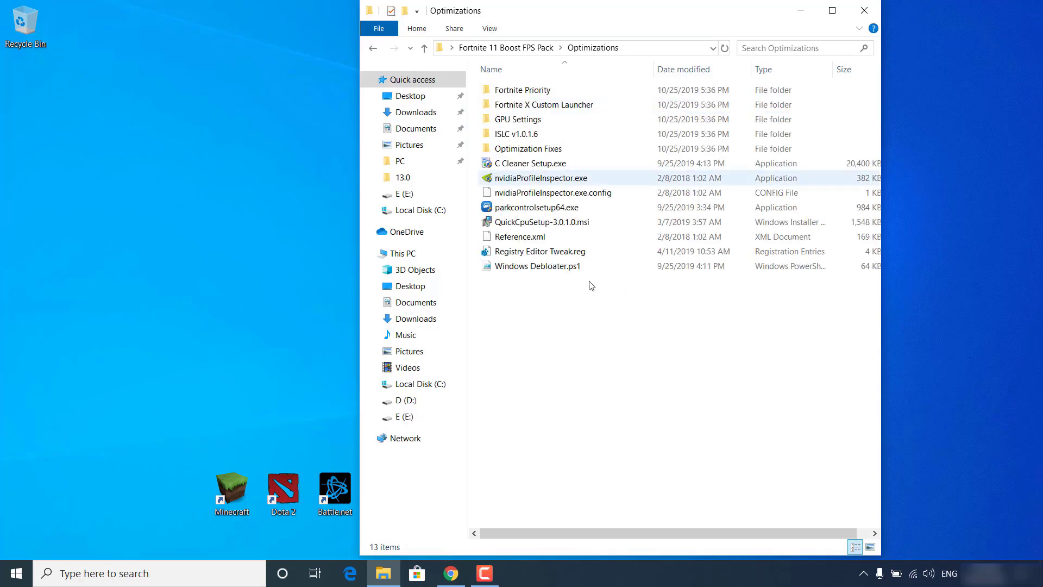
double_click(518, 152)
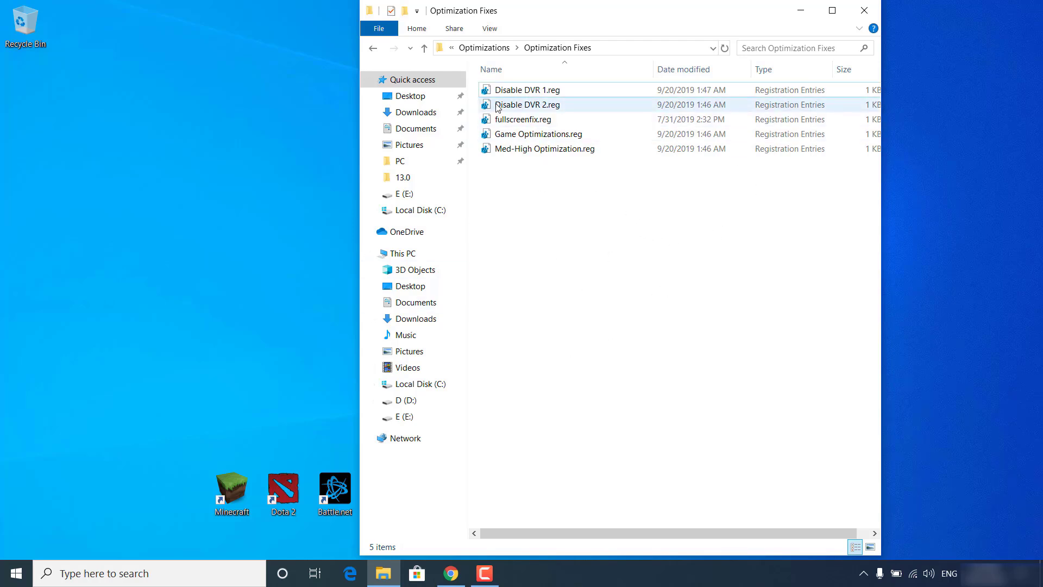
click(511, 92)
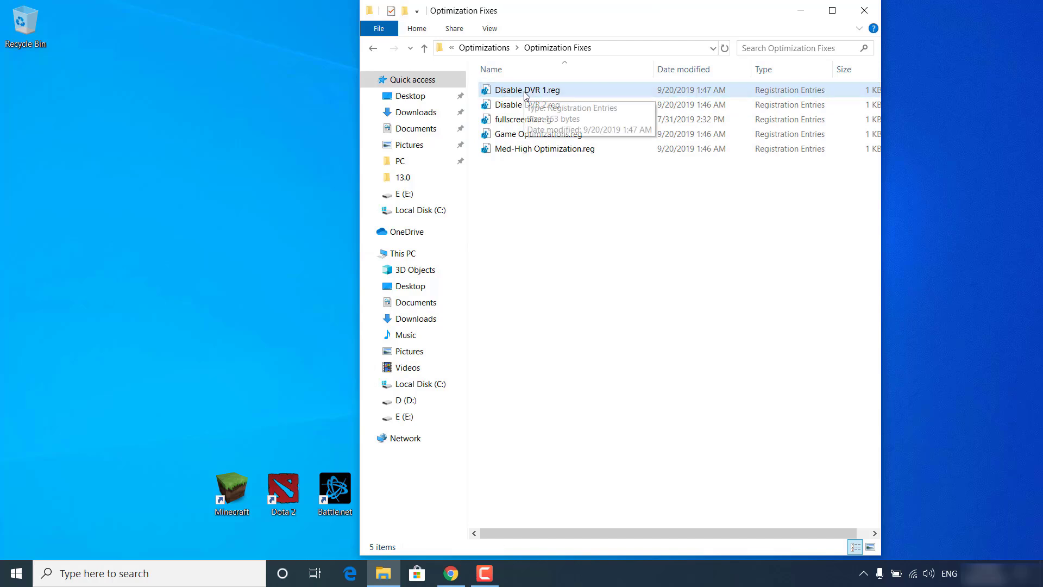
double_click(526, 96)
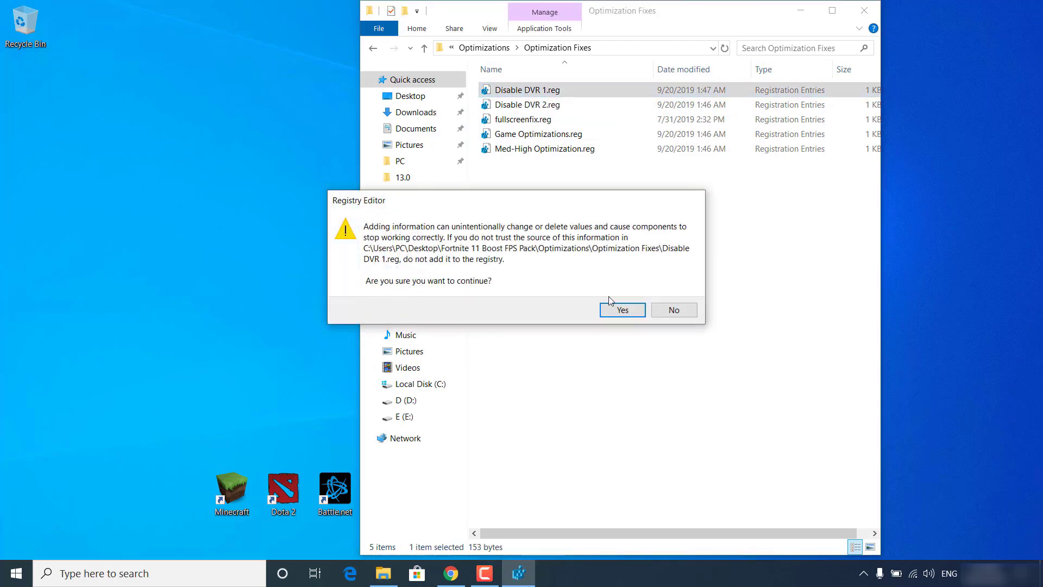
click(623, 308)
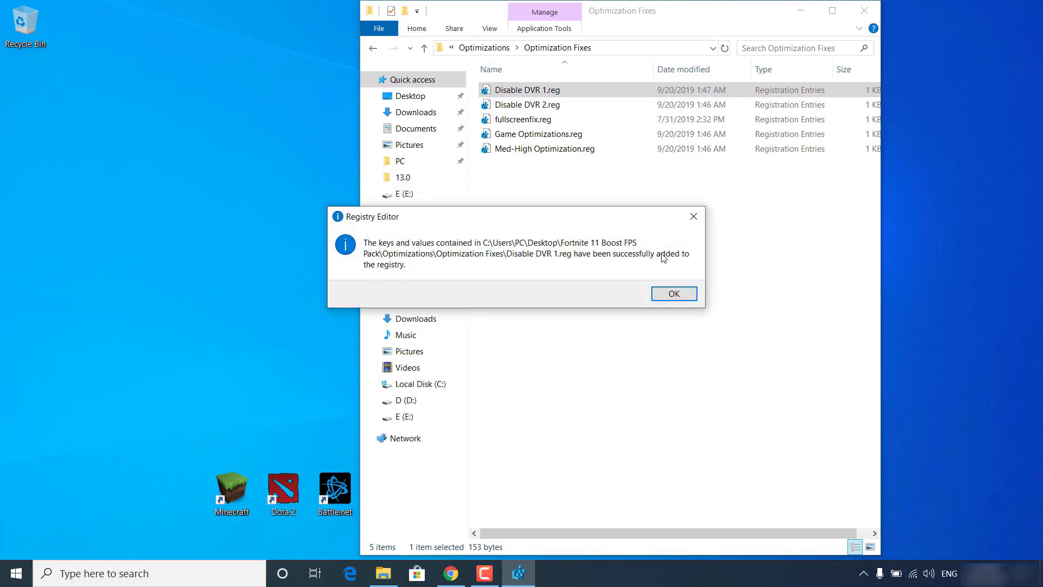
click(669, 290)
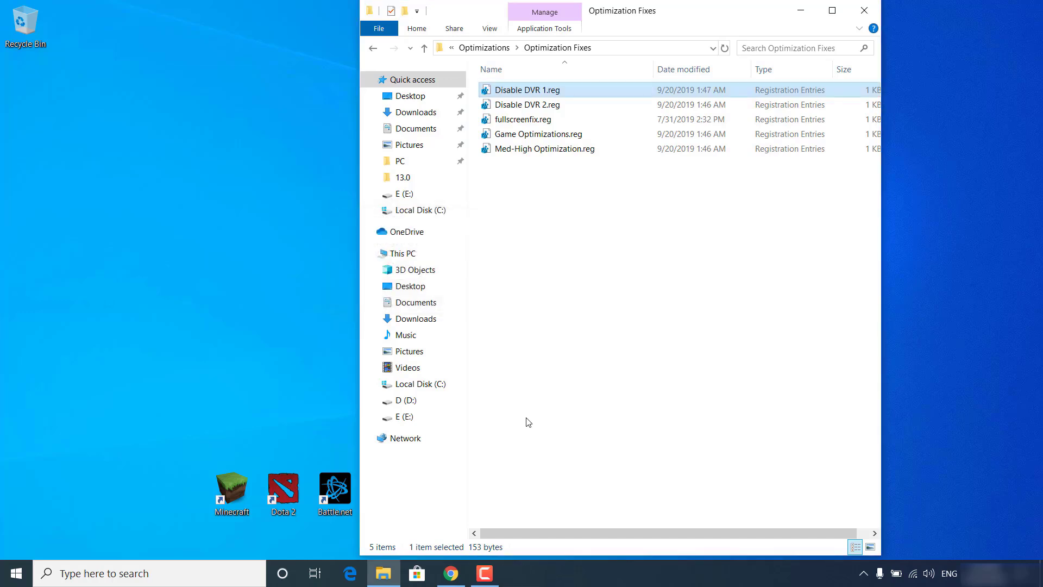
Merge Disable DVR 2.reg and fullscreenfix.reg into the registry
double_click(511, 104)
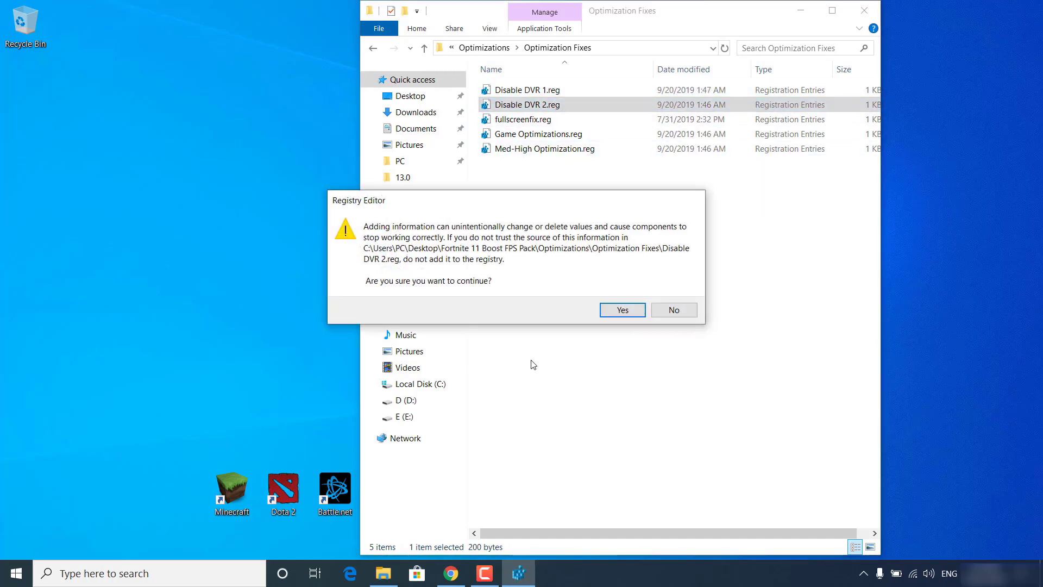
click(643, 307)
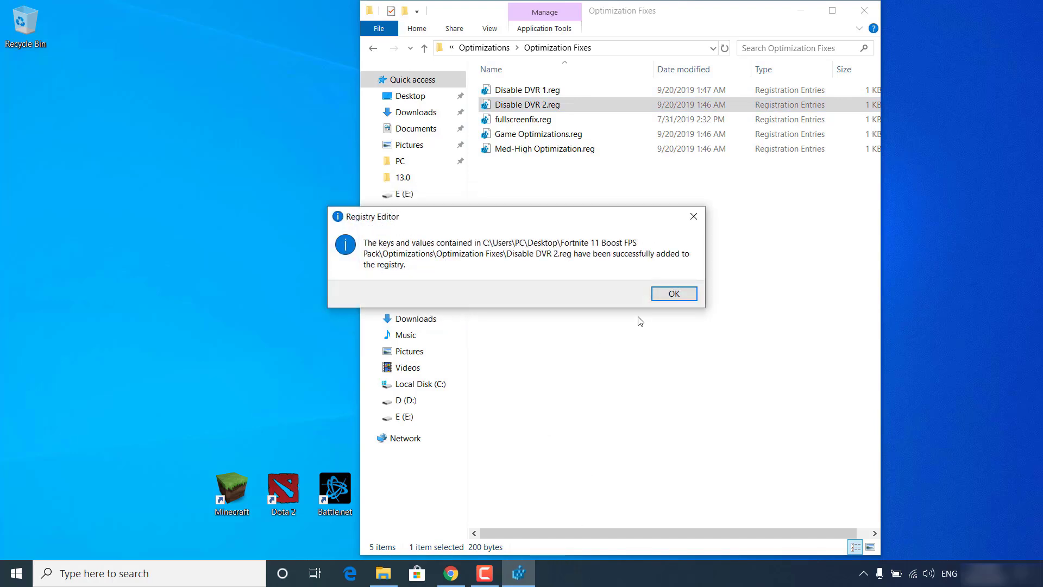
click(674, 294)
double_click(514, 120)
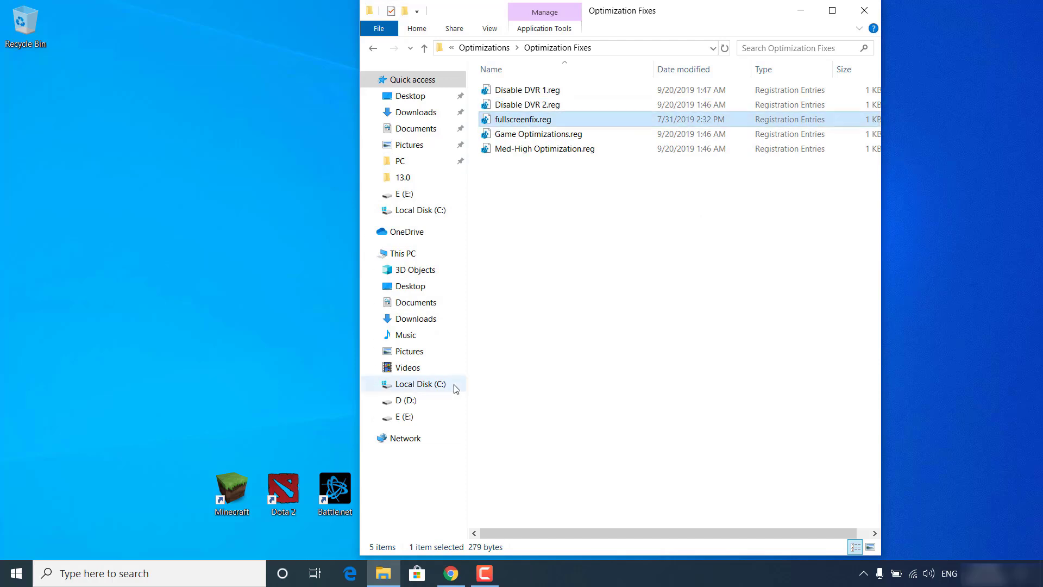
click(615, 308)
click(659, 293)
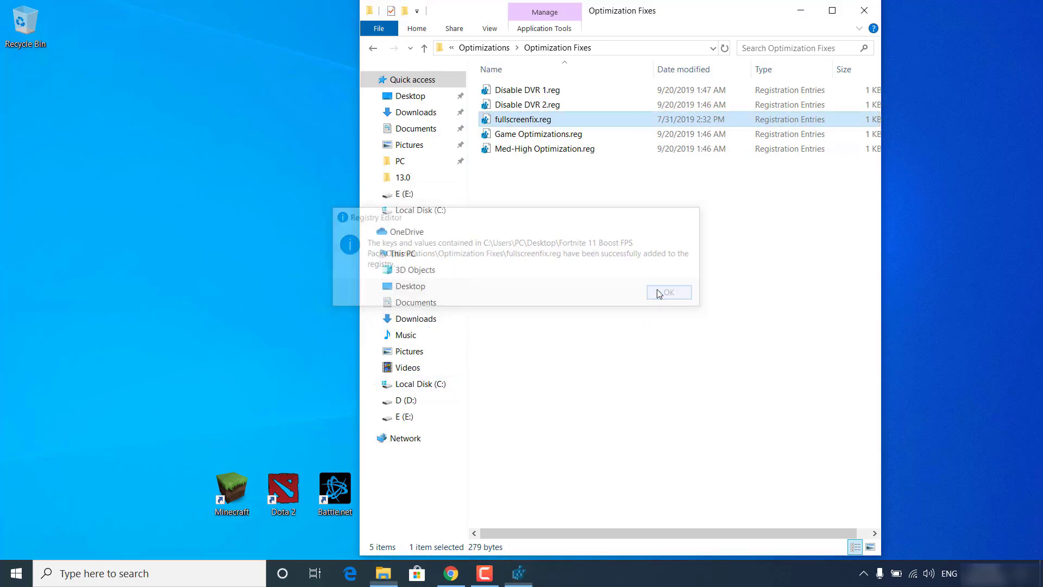
Merge Game Optimizations.reg and Med-High Optimization.reg into the registry, then close the pack's folder window
double_click(521, 134)
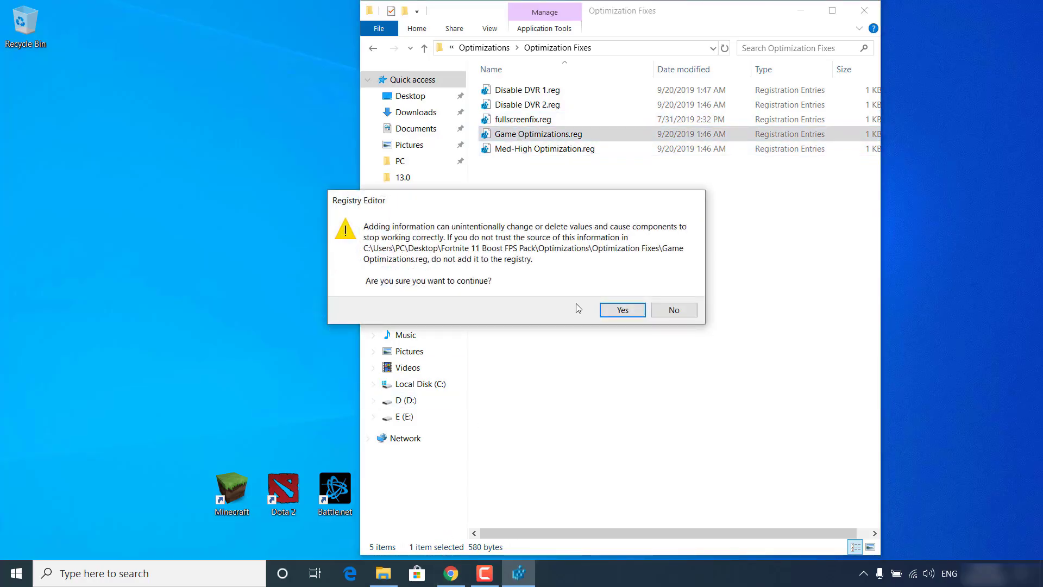
click(620, 310)
click(672, 294)
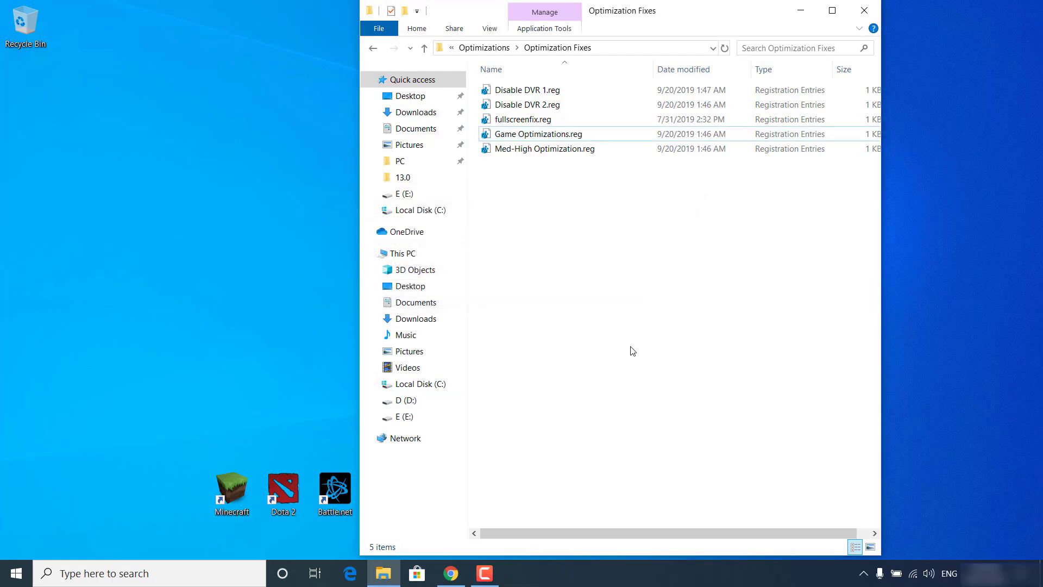
click(630, 350)
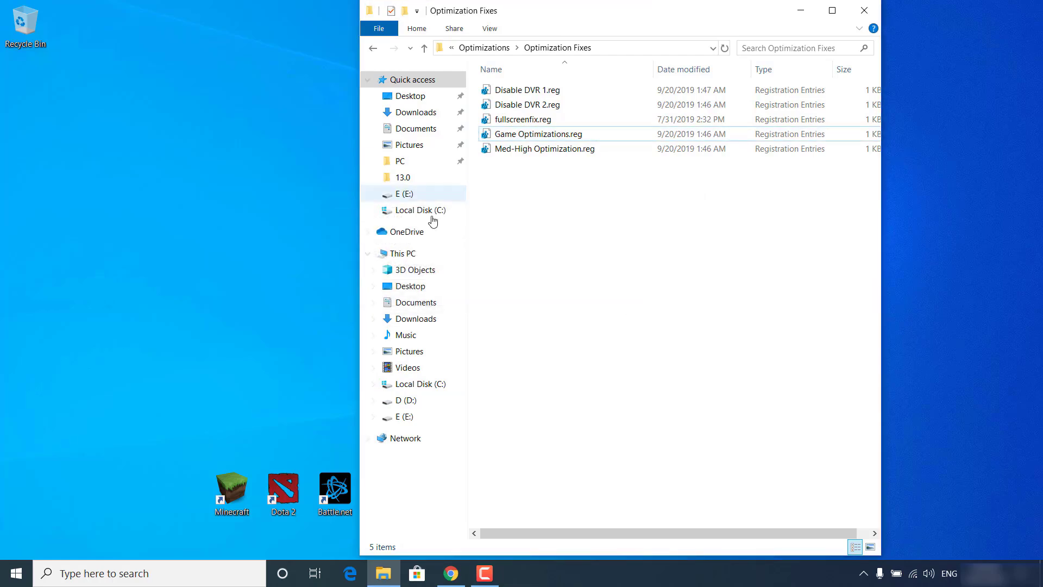
double_click(526, 149)
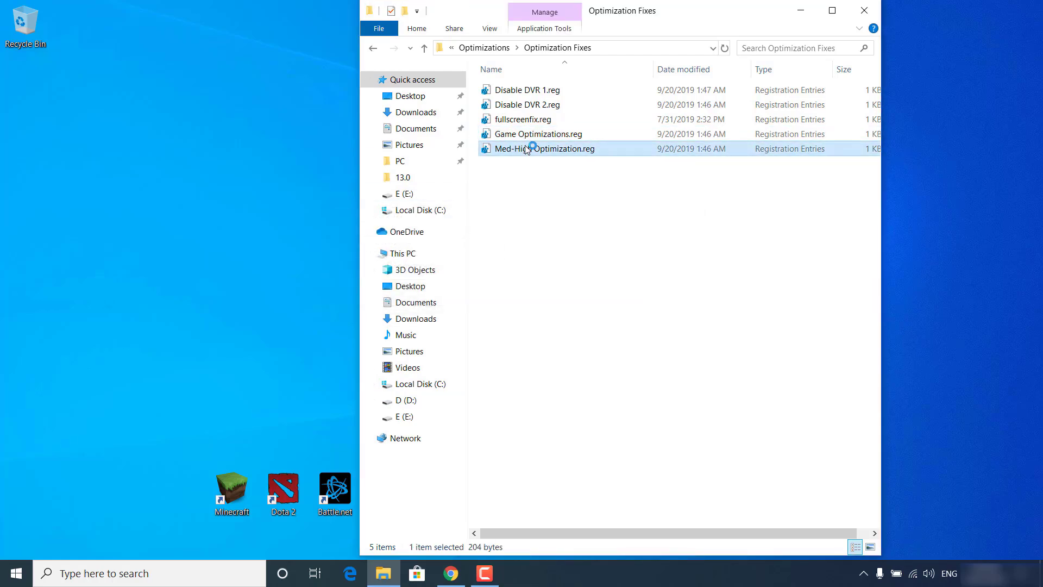
click(621, 308)
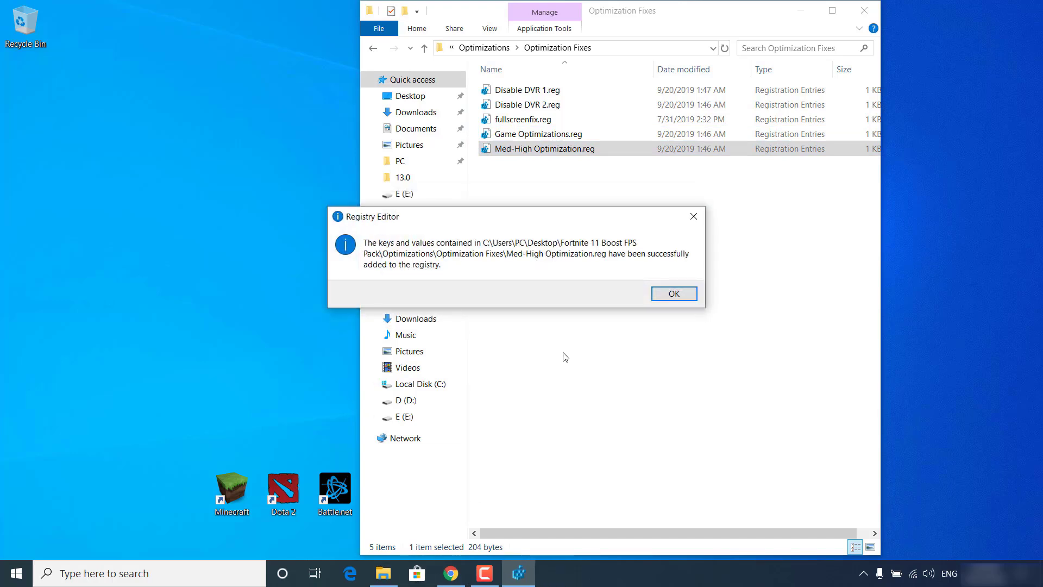
click(666, 296)
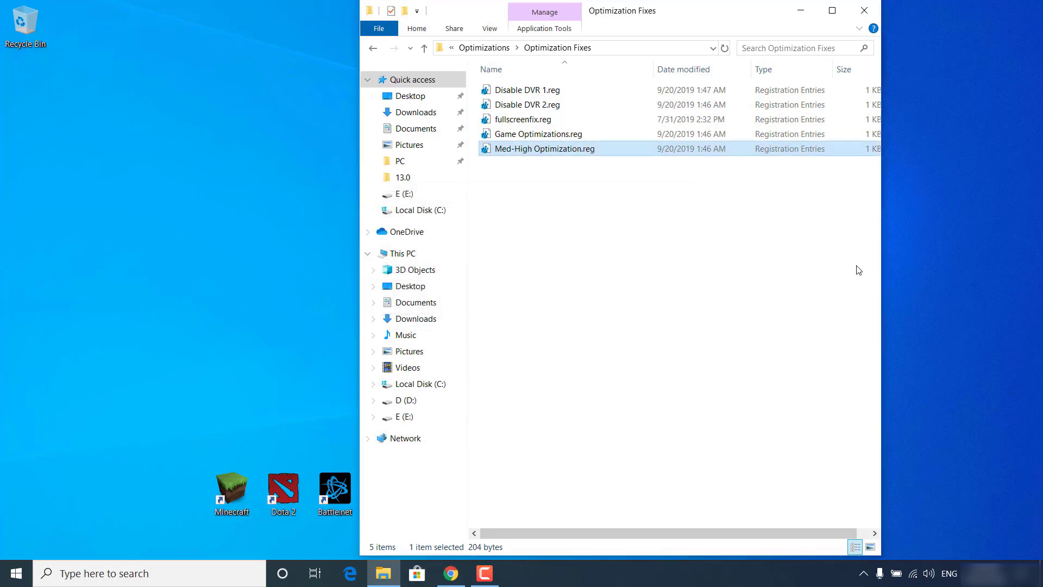
click(425, 48)
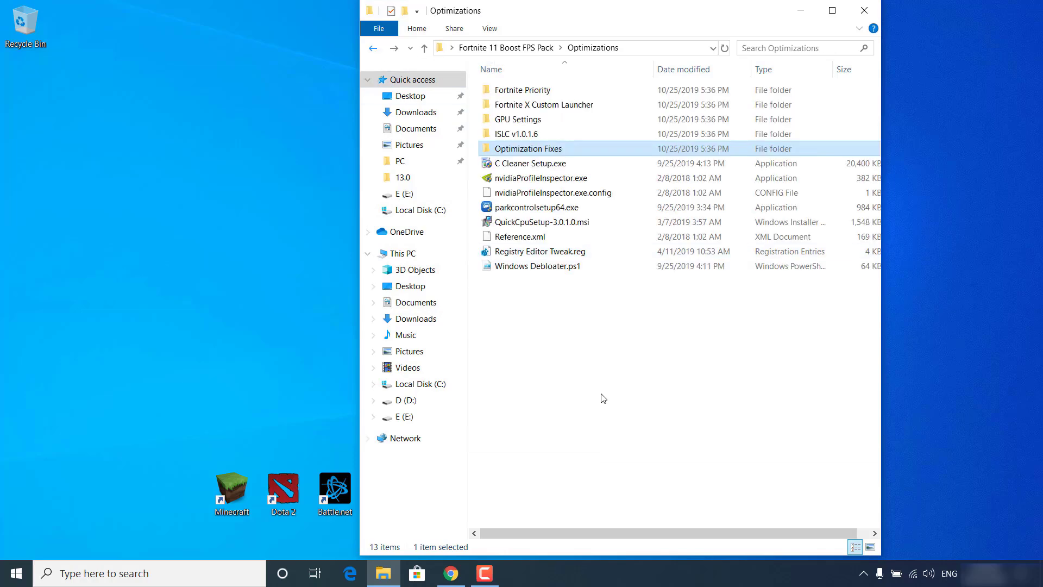
click(865, 10)
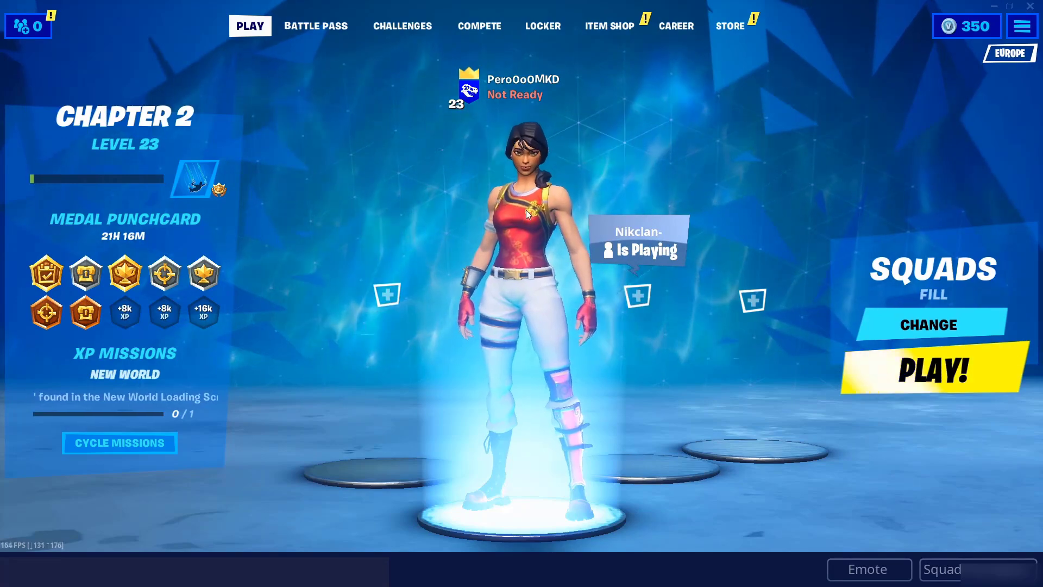
In Fortnite's video settings, set Window Mode to Fullscreen and Display Resolution to 1920x1080 16:9
click(1022, 27)
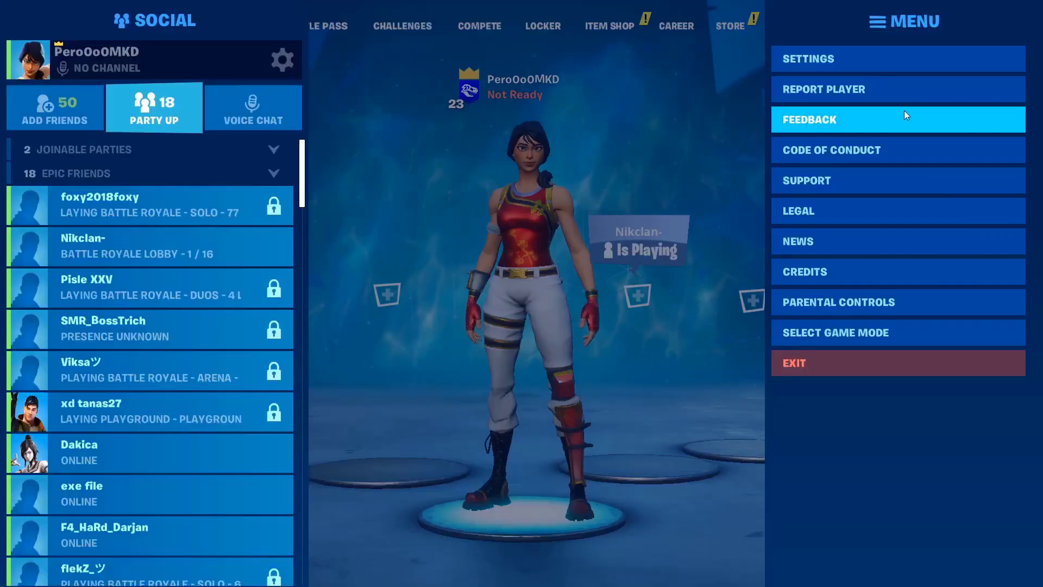
click(854, 65)
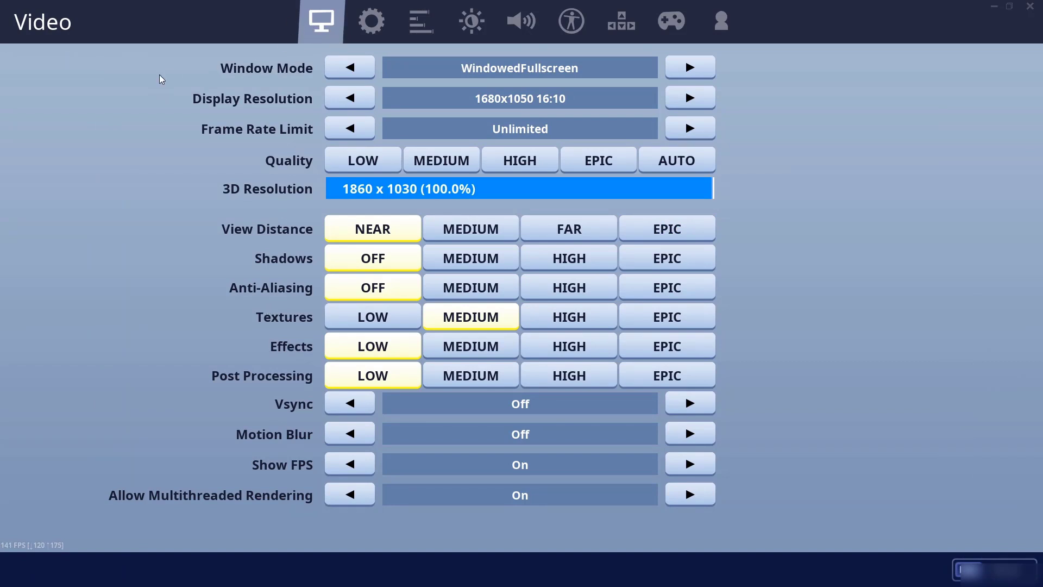
click(689, 67)
click(352, 69)
click(352, 68)
click(353, 70)
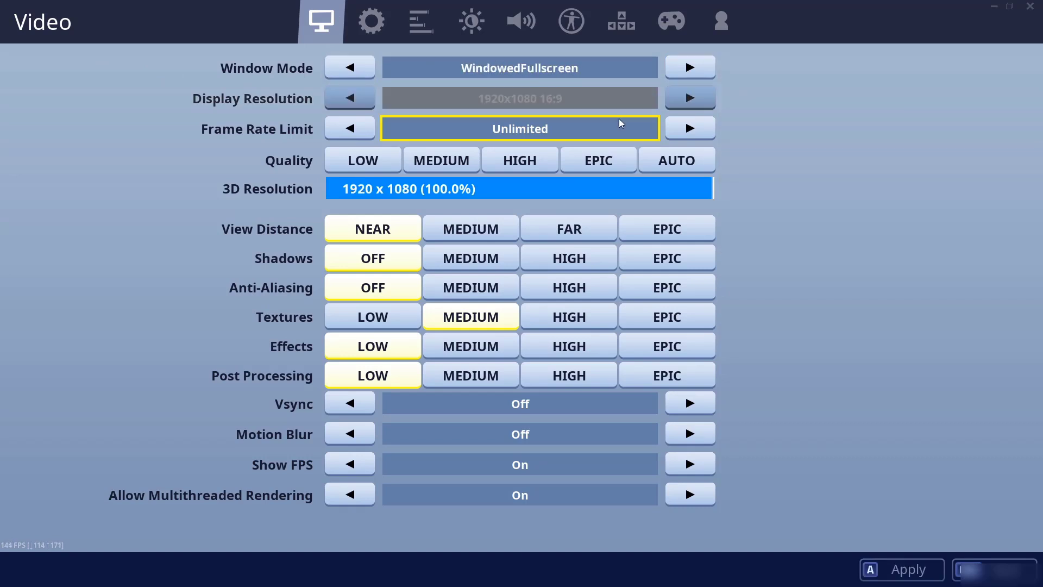
click(354, 71)
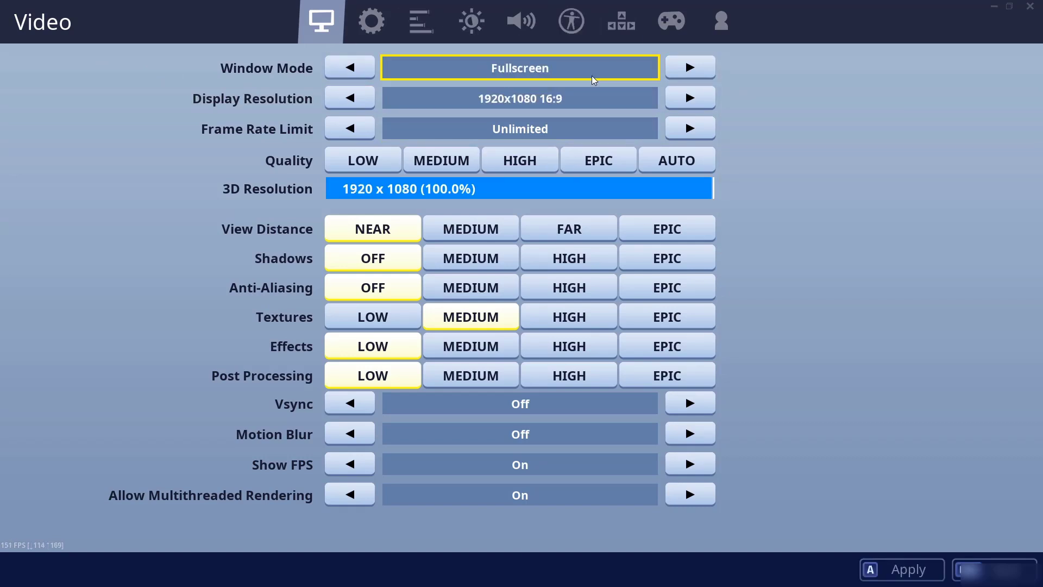
click(708, 102)
click(708, 101)
click(708, 101)
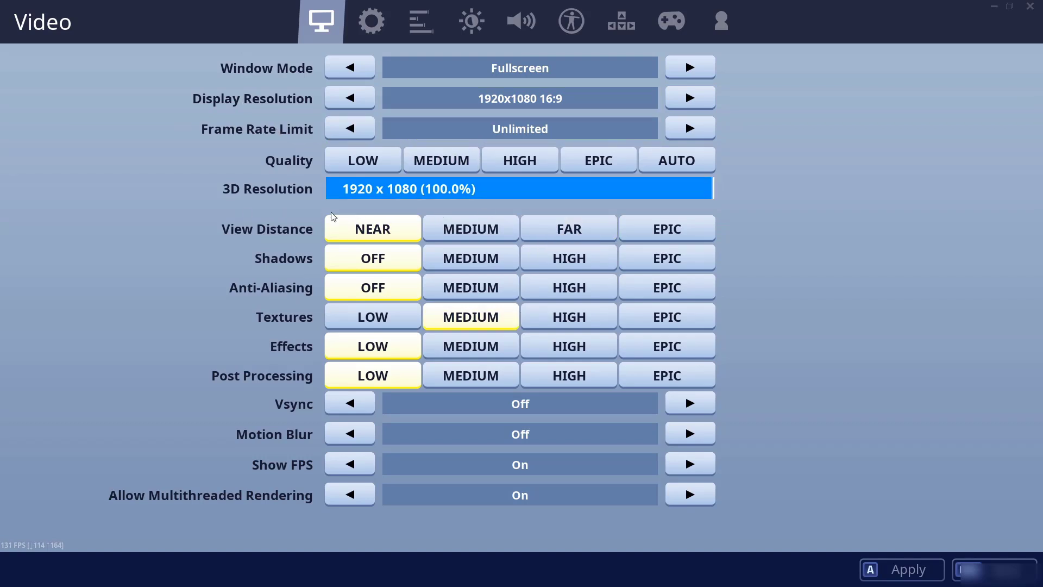
Set 3D Resolution to about 70.6%, View Distance to Far and Textures to Low, with Allow Multithreaded Rendering set to On
drag(578, 192, 561, 200)
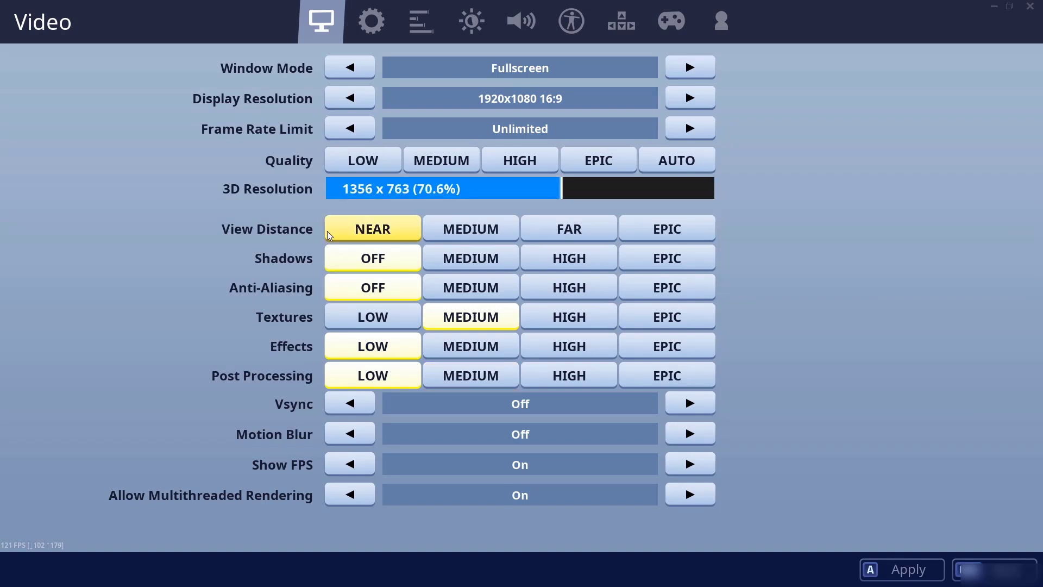
click(565, 229)
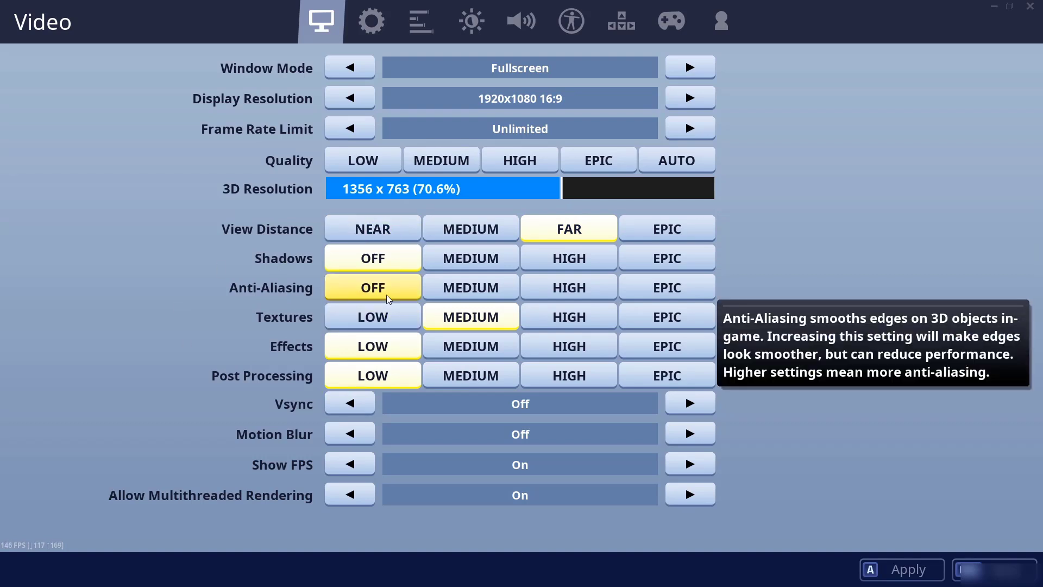
click(345, 321)
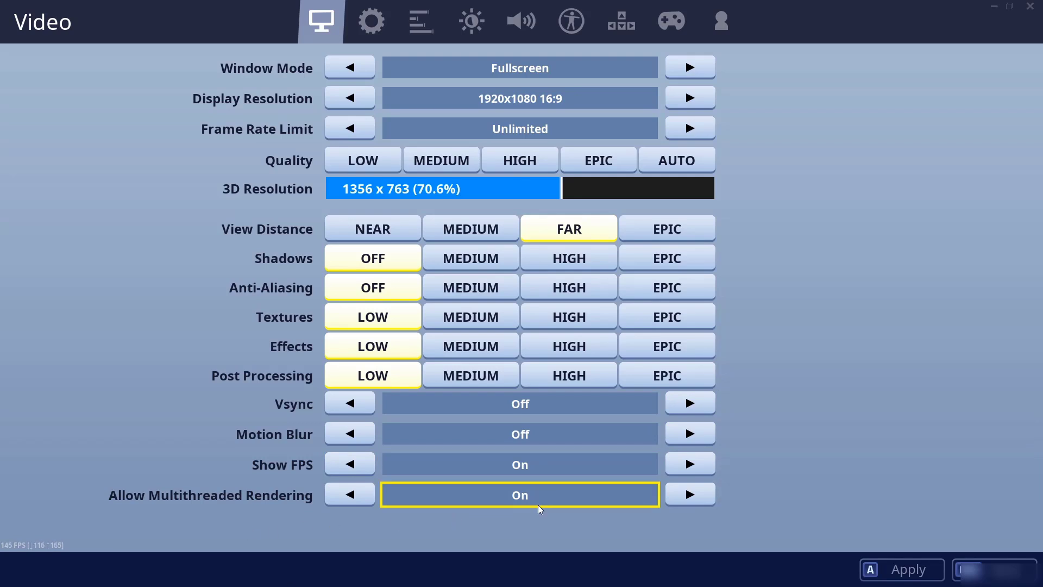
click(690, 495)
click(690, 494)
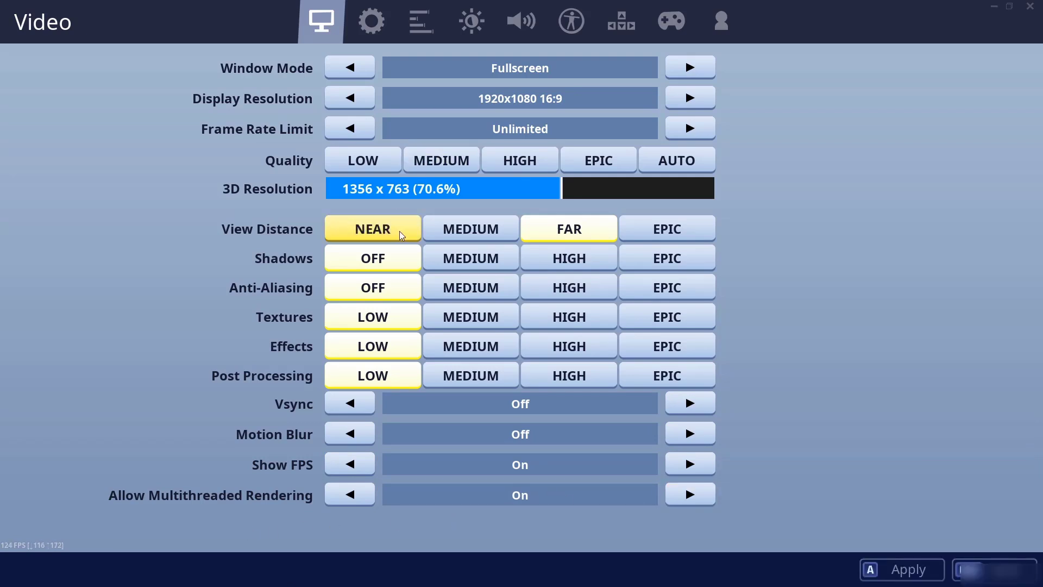
Apply and keep the new video settings, return to the lobby and minimize the game
click(902, 570)
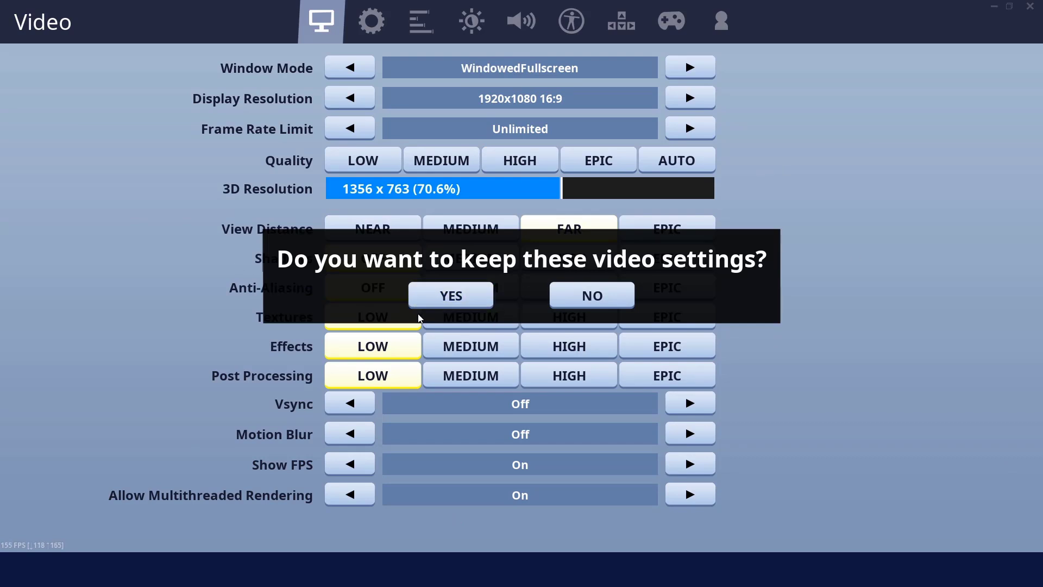
click(434, 298)
click(981, 577)
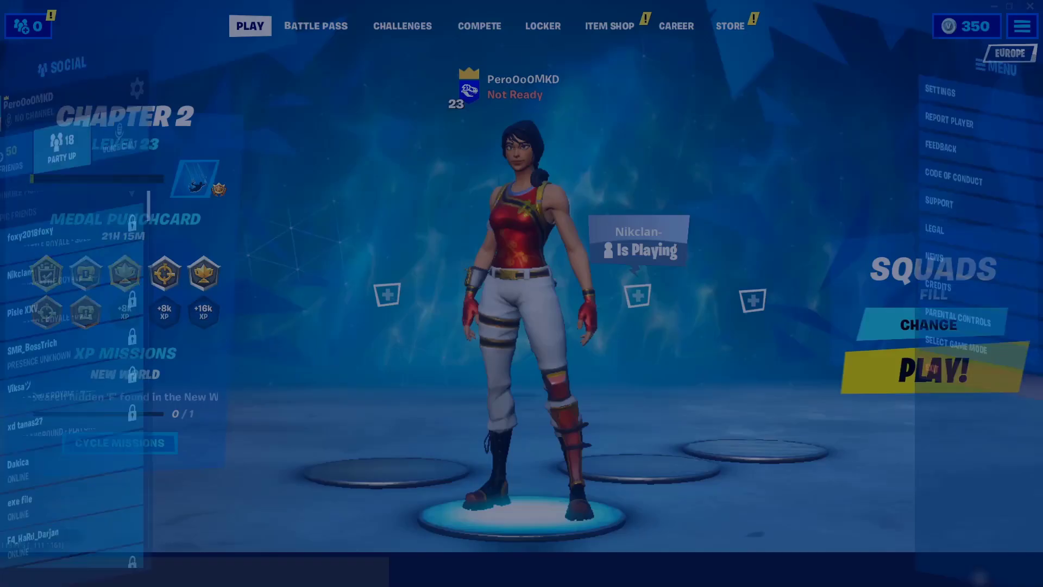
key(Escape)
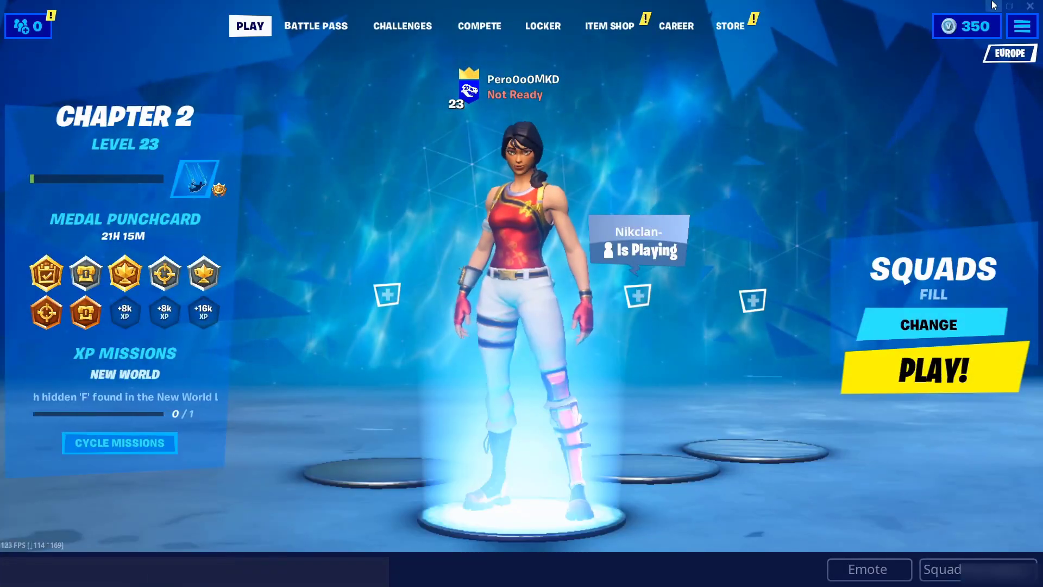
click(993, 6)
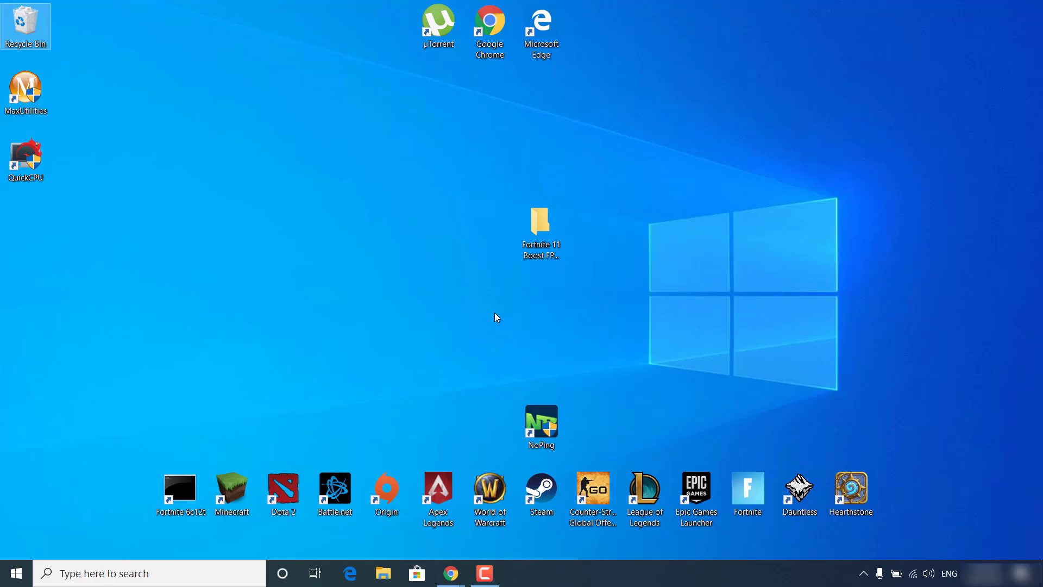
Switch to Chrome and view the driver download options on the GeForce and AMD support pages
key(alt+Tab)
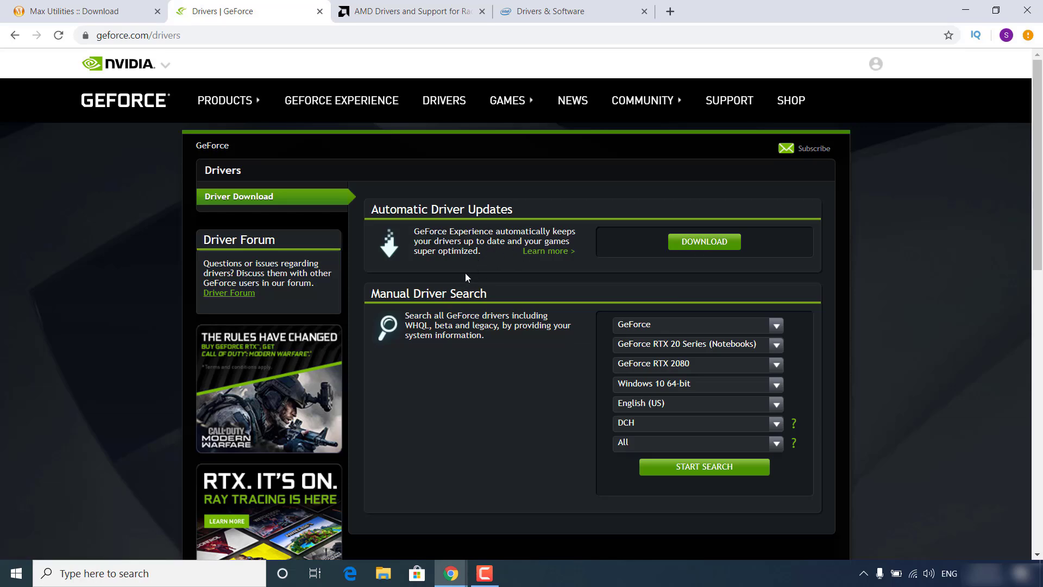
click(353, 9)
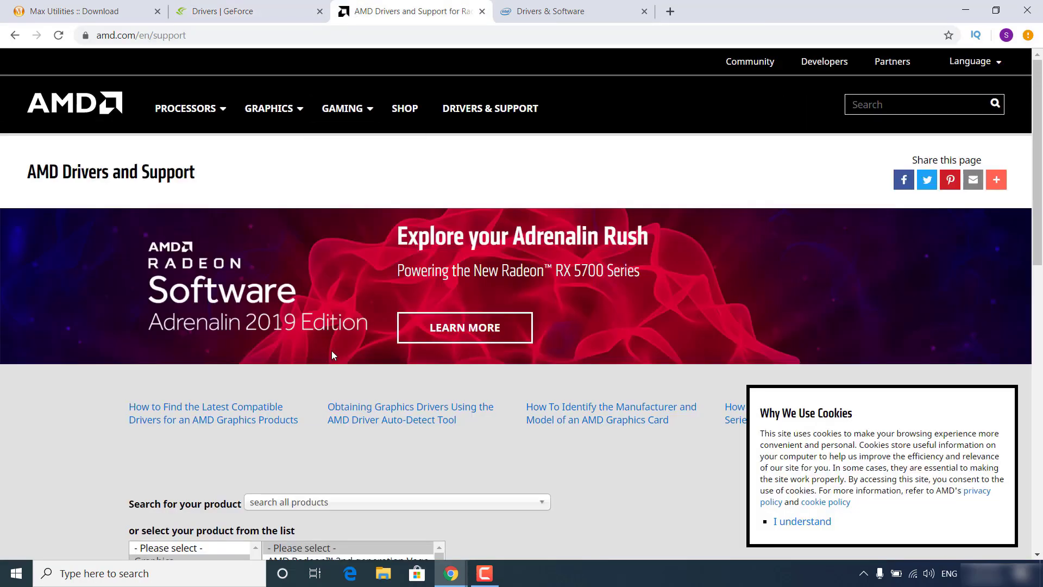
scroll(333, 354, down, 1)
scroll(333, 353, down, 8)
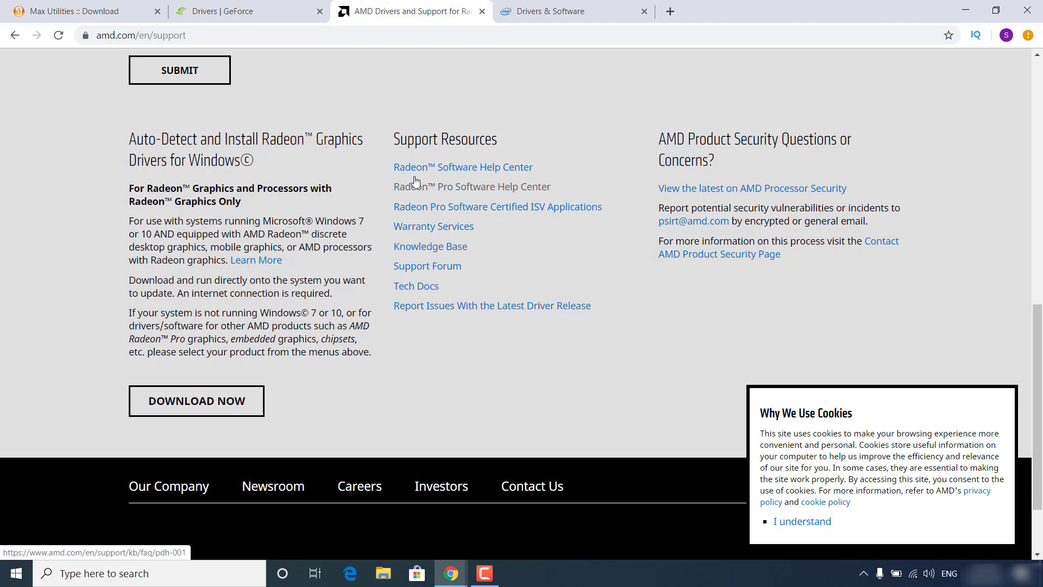
Open the Intel Driver & Support Assistant page from Intel's Drivers & Software site, then minimize the browser
click(516, 15)
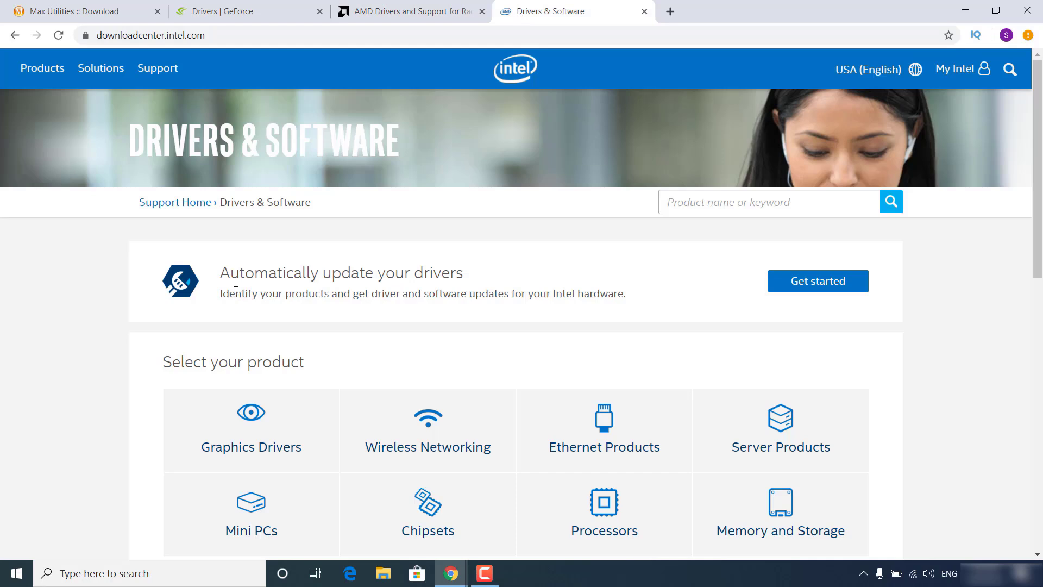
drag(479, 288, 295, 274)
click(358, 275)
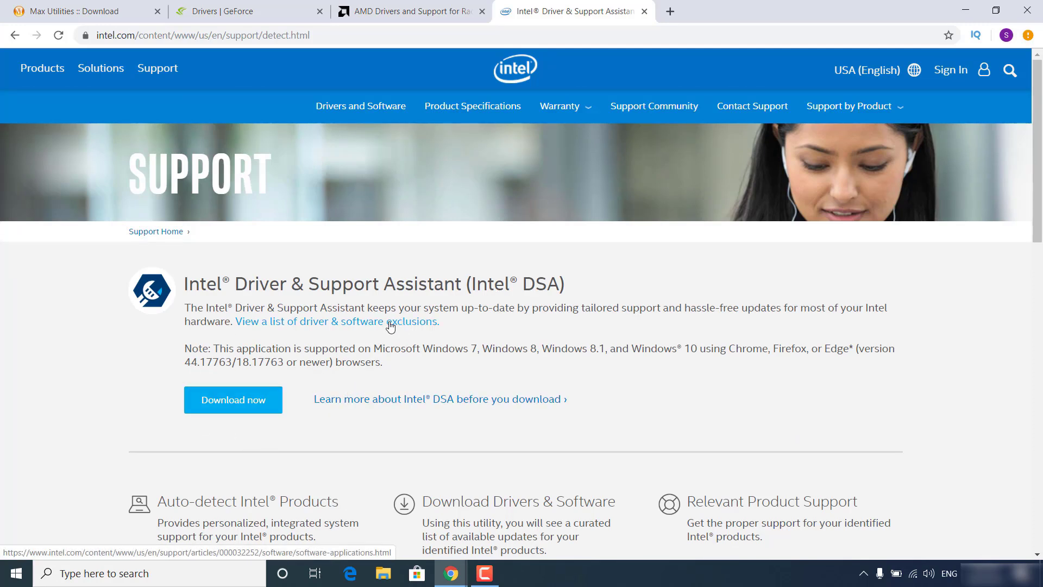
click(966, 11)
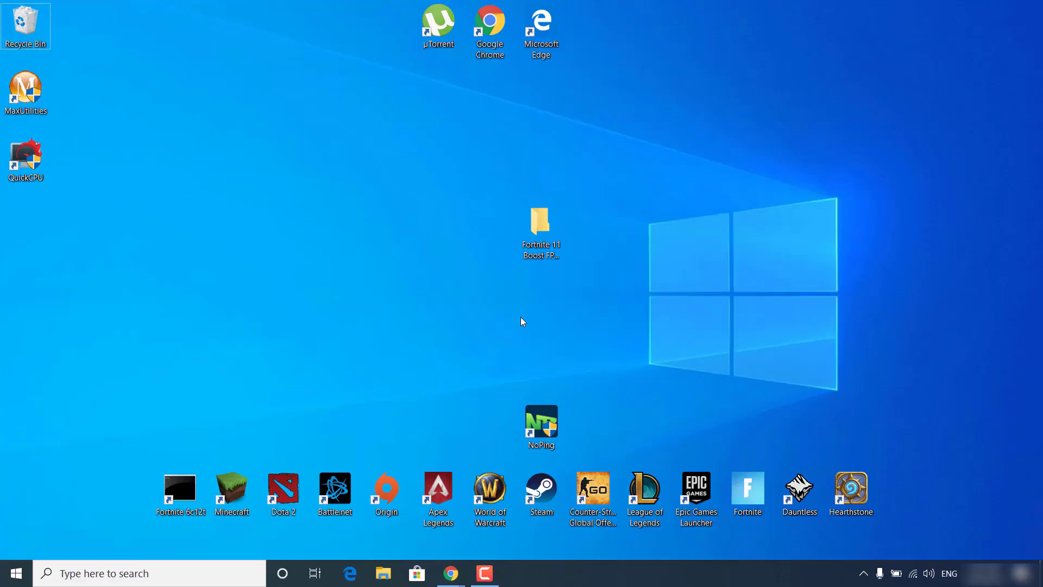